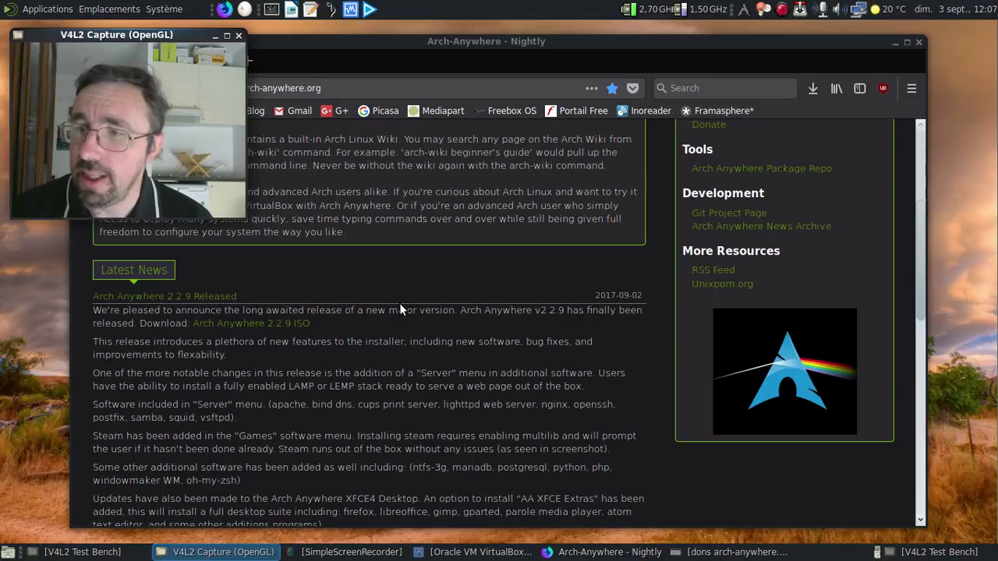
# Look over the donation receipt image and the Arch Anywhere 2.2.9 release news, closing both windows
pyautogui.click(711, 555)
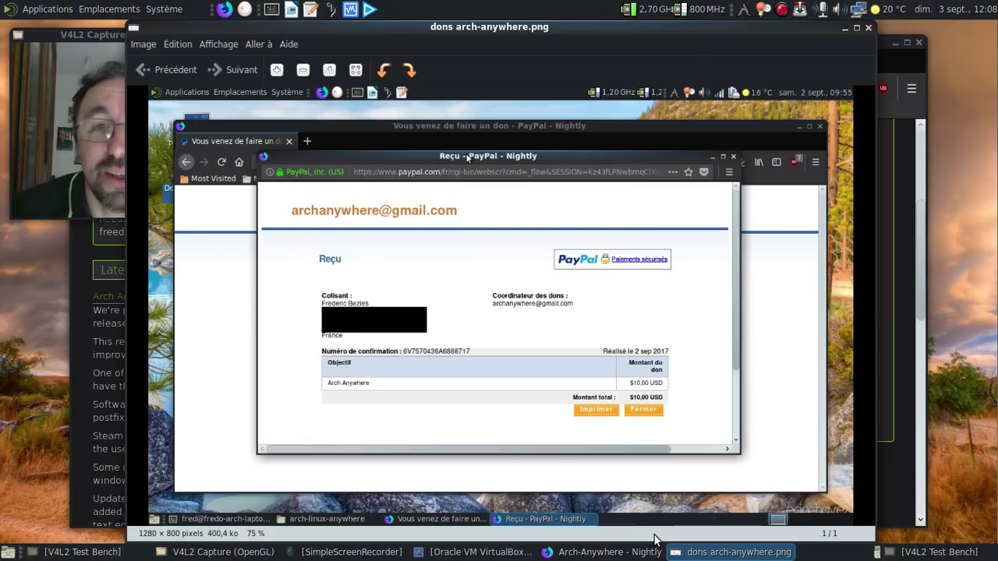
pyautogui.click(867, 27)
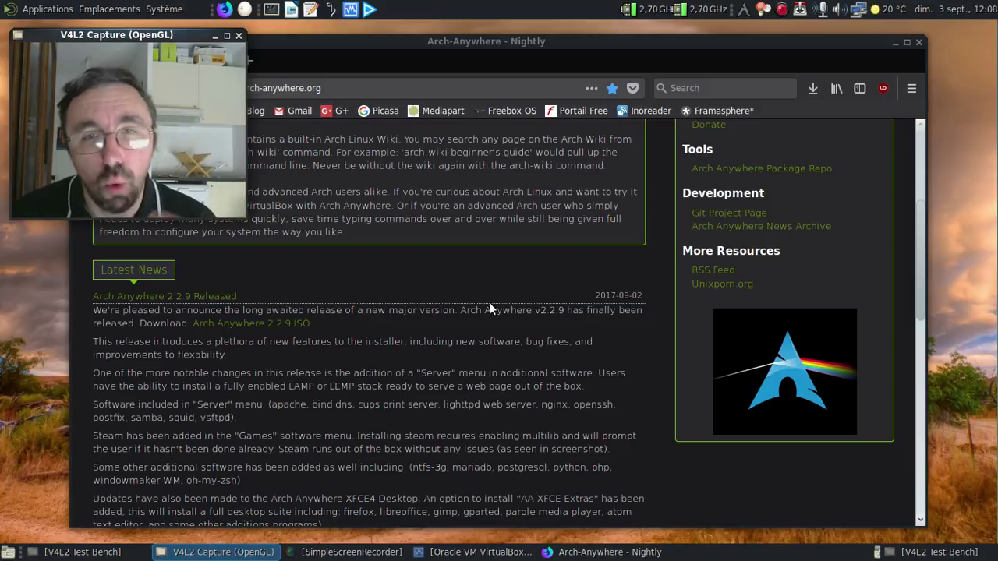
pyautogui.scroll(-2, 444, 320)
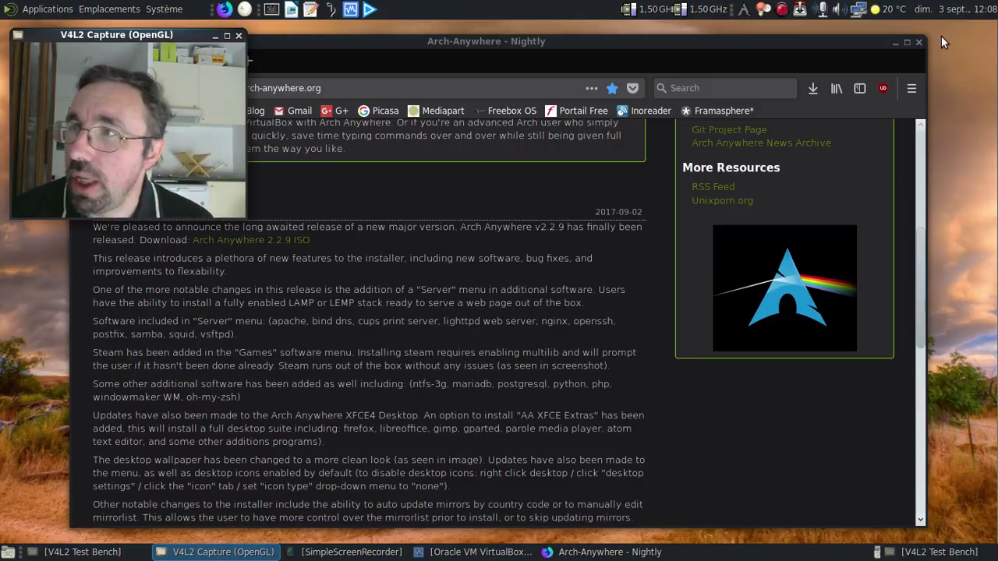
pyautogui.click(919, 42)
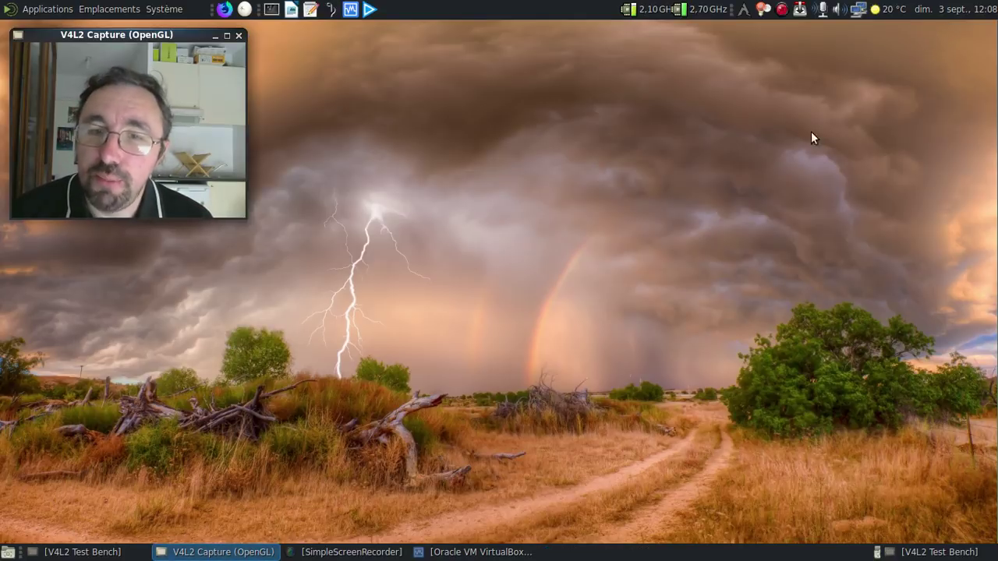
# In the Arch-Anywhere 2.2.9 machine's system settings, disable floppy boot and move the hard disk ahead of the optical drive
pyautogui.click(475, 552)
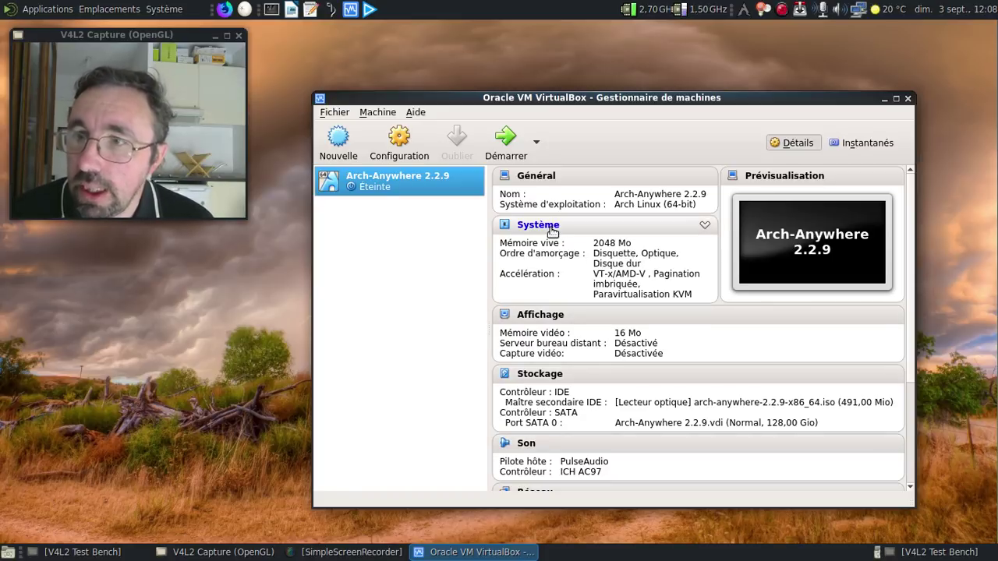
pyautogui.click(594, 249)
pyautogui.click(580, 226)
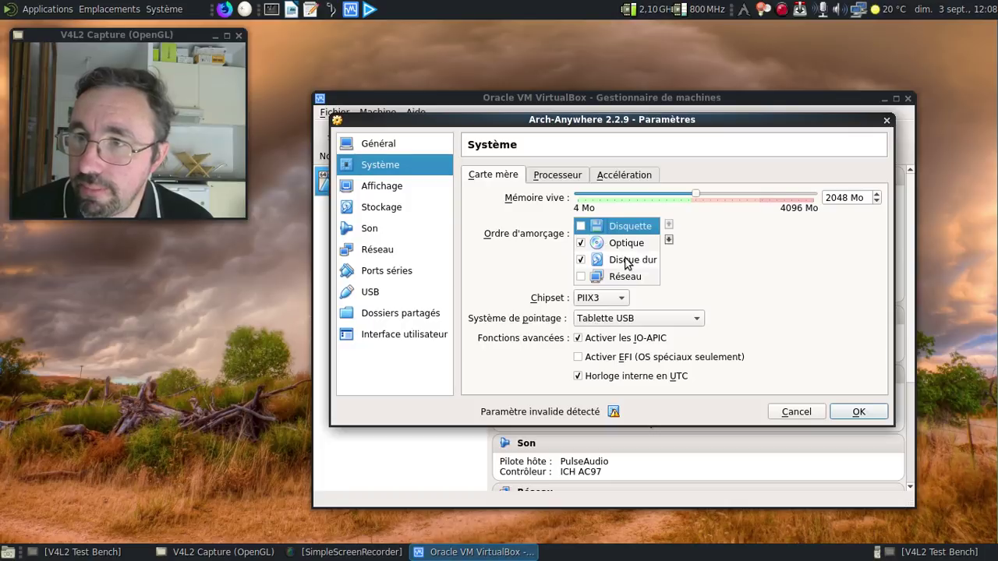
pyautogui.click(628, 260)
pyautogui.click(668, 224)
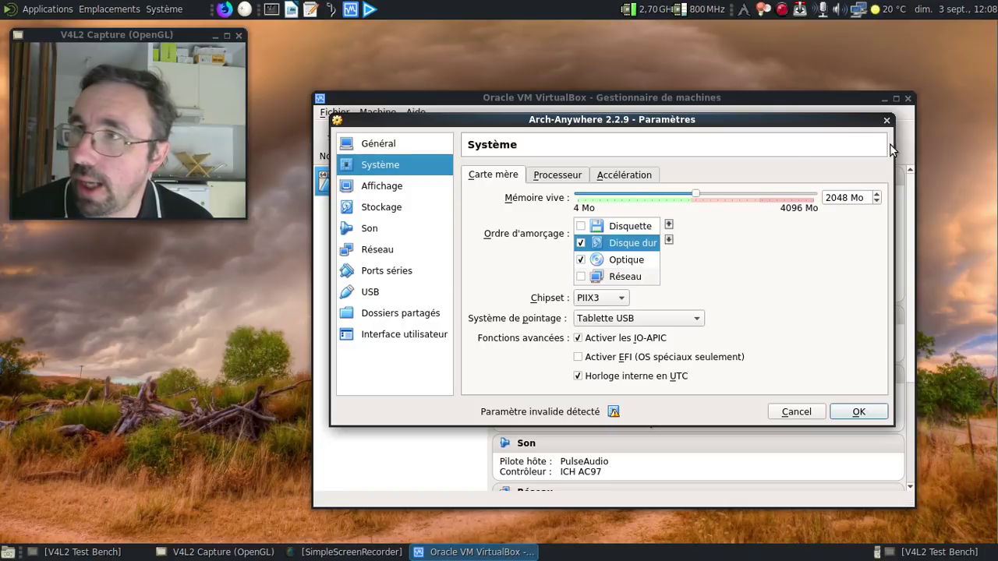
# Set the virtual machine's processor count to 2 and save the settings
pyautogui.click(404, 211)
pyautogui.click(384, 187)
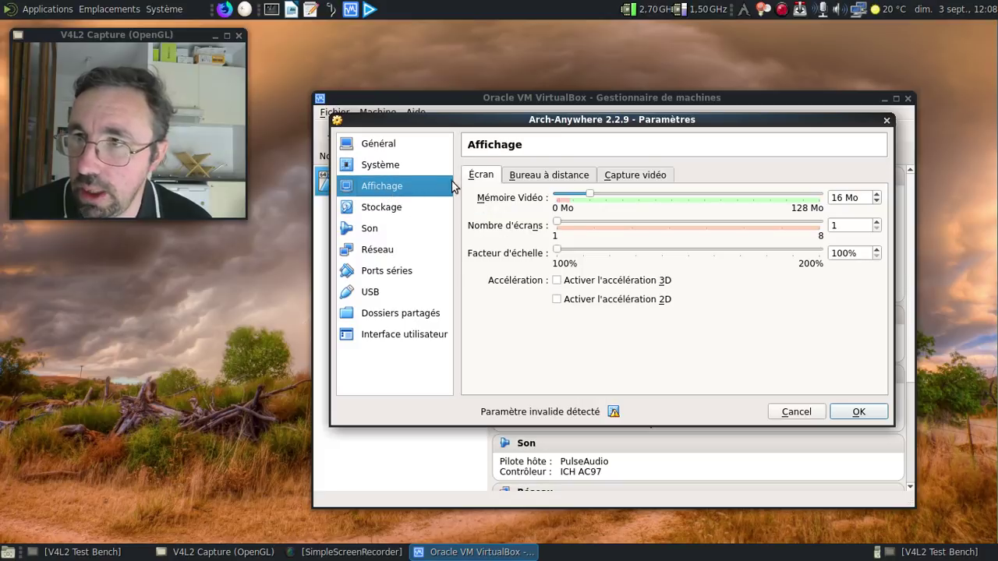
pyautogui.click(403, 166)
pyautogui.click(557, 177)
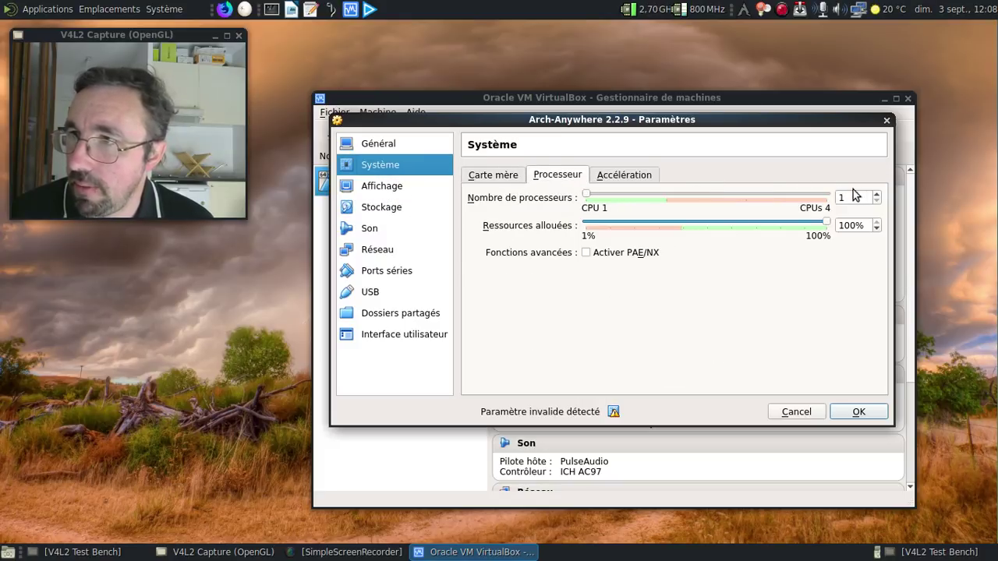
pyautogui.click(876, 194)
pyautogui.click(858, 412)
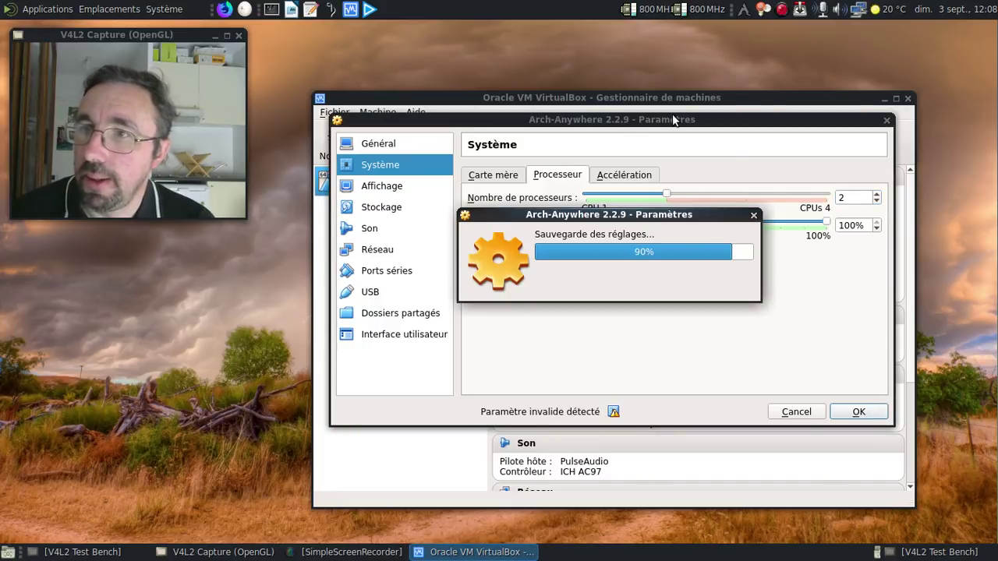
# Check the sharing status of the ISO torrents in Transmission and close its window
pyautogui.click(799, 10)
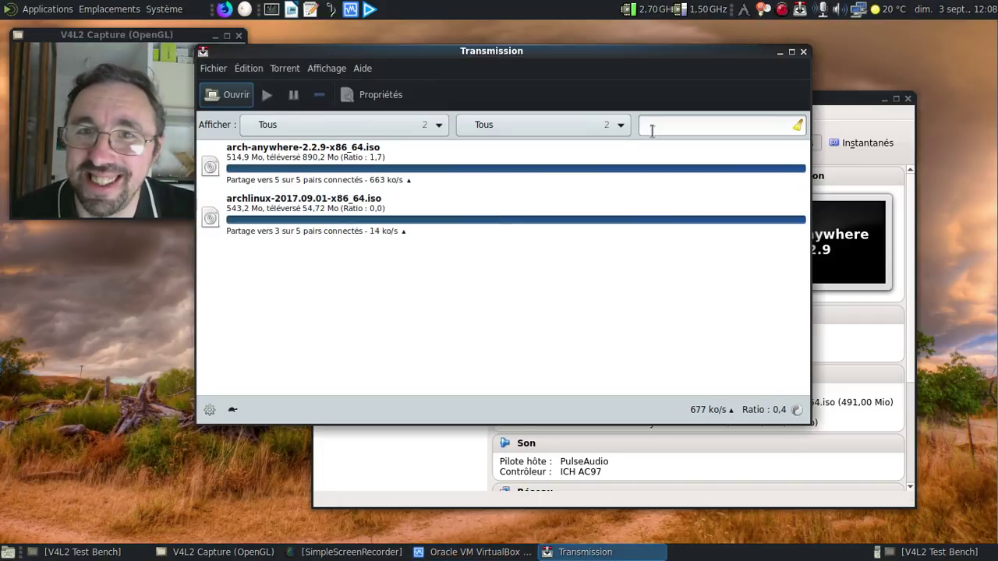
pyautogui.click(802, 53)
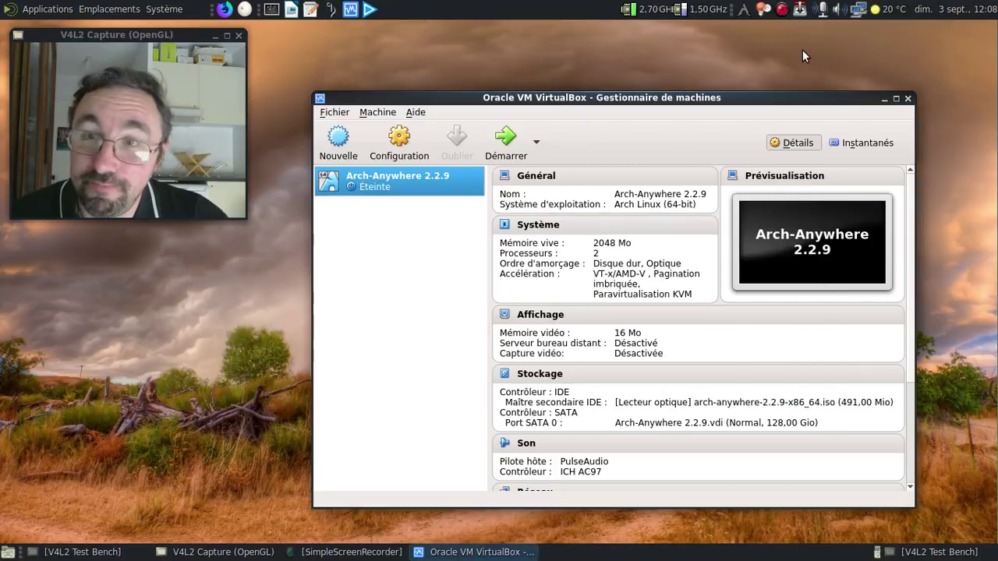
# Start the Arch-Anywhere 2.2.9 virtual machine, minimise the VirtualBox manager and boot Arch Linux (x86_64)
pyautogui.moveTo(547, 159); pyautogui.dragTo(501, 122)
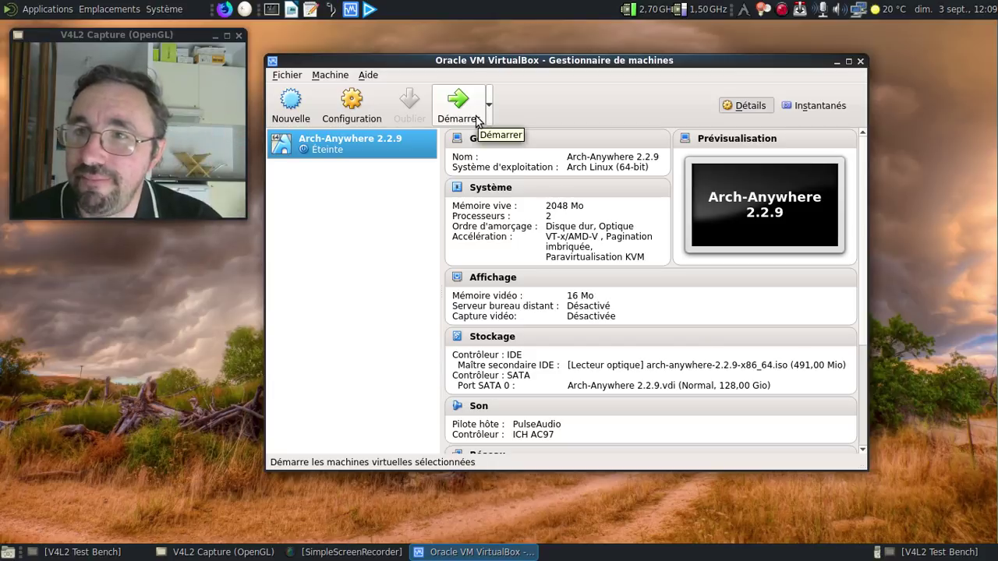
pyautogui.click(457, 105)
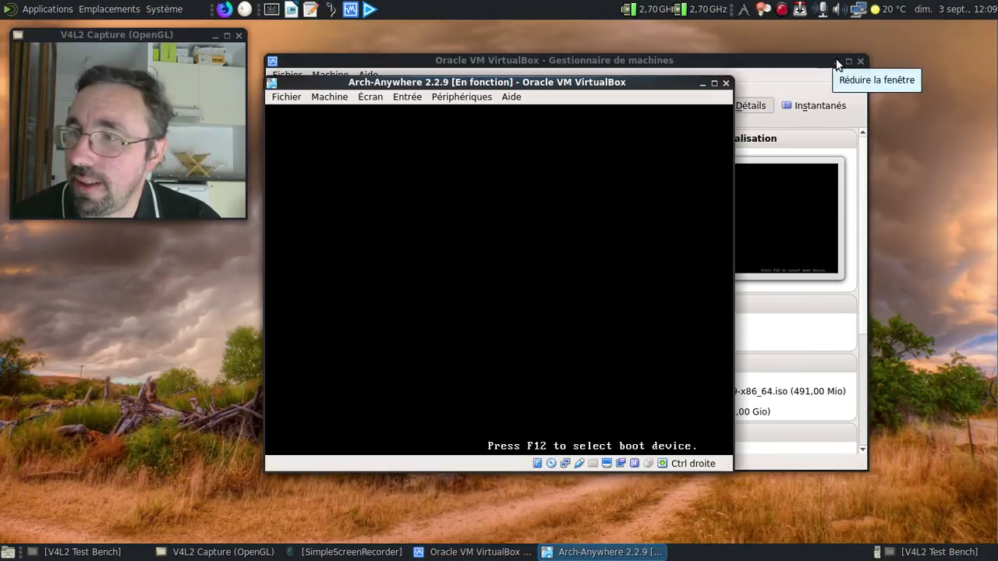
pyautogui.click(837, 62)
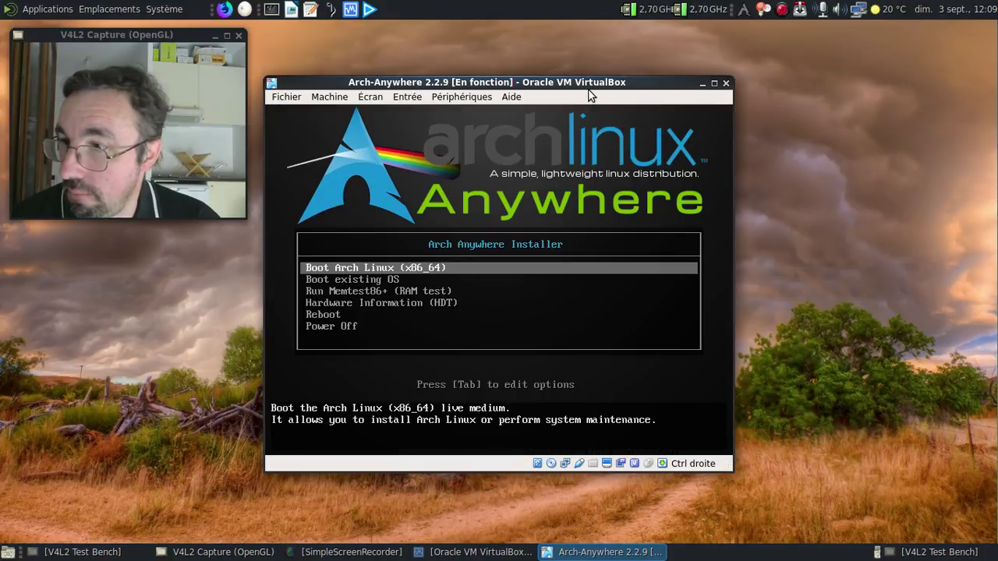
pyautogui.moveTo(554, 81); pyautogui.dragTo(562, 43)
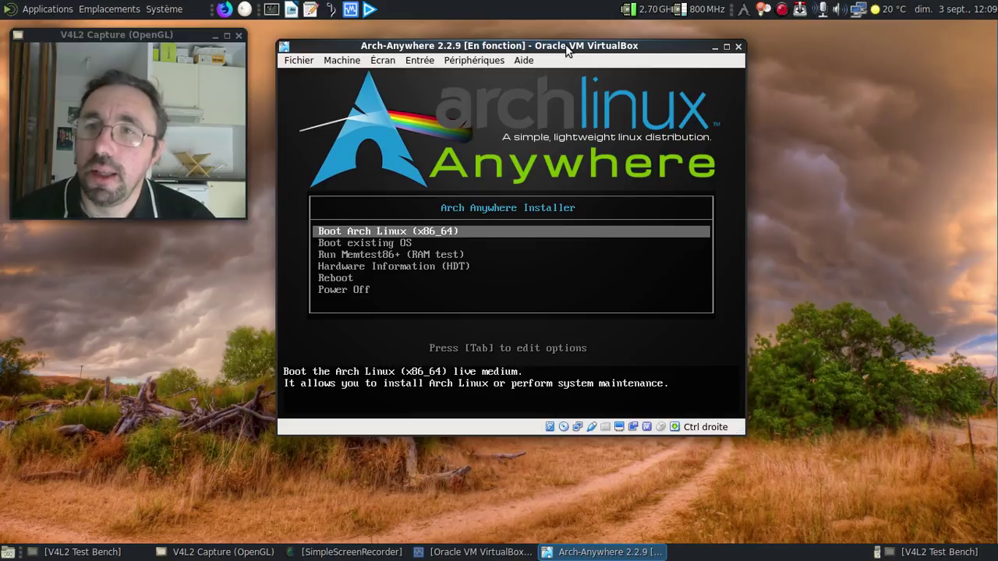
pyautogui.press('Return')
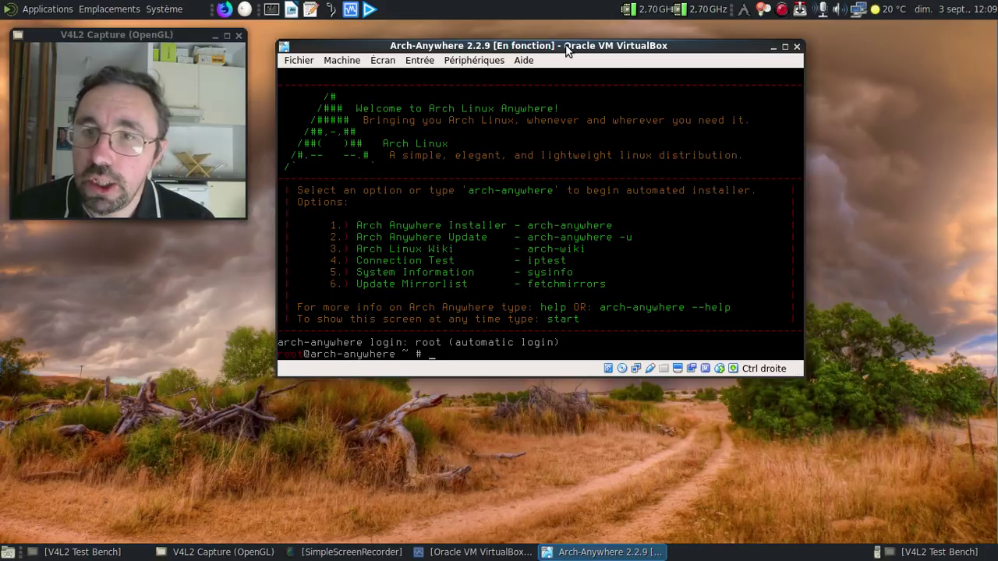
# Load the French keyboard layout in the live console with loadkeys fr
pyautogui.write('loadkeyu')
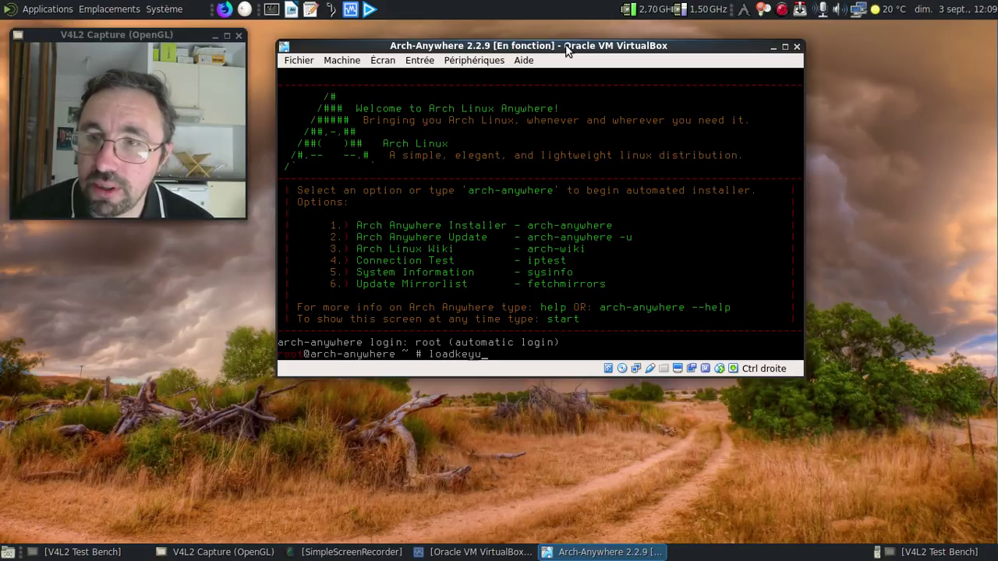
pyautogui.press('BackSpace')
pyautogui.write('s fr')
pyautogui.press('Return')
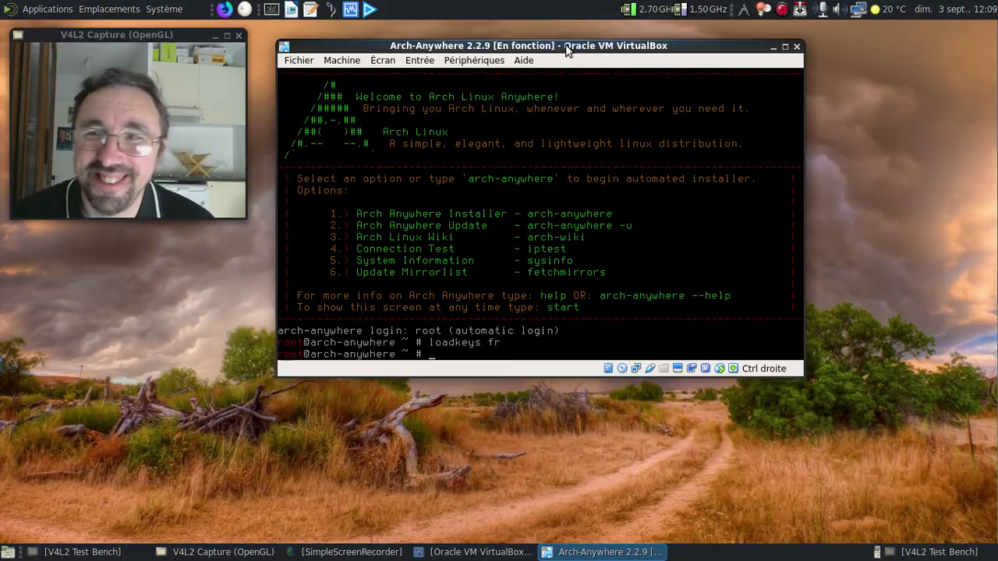
# Launch the Arch Anywhere installer with option 1, using French as the install language, and agree to begin the installation
pyautogui.write('1')
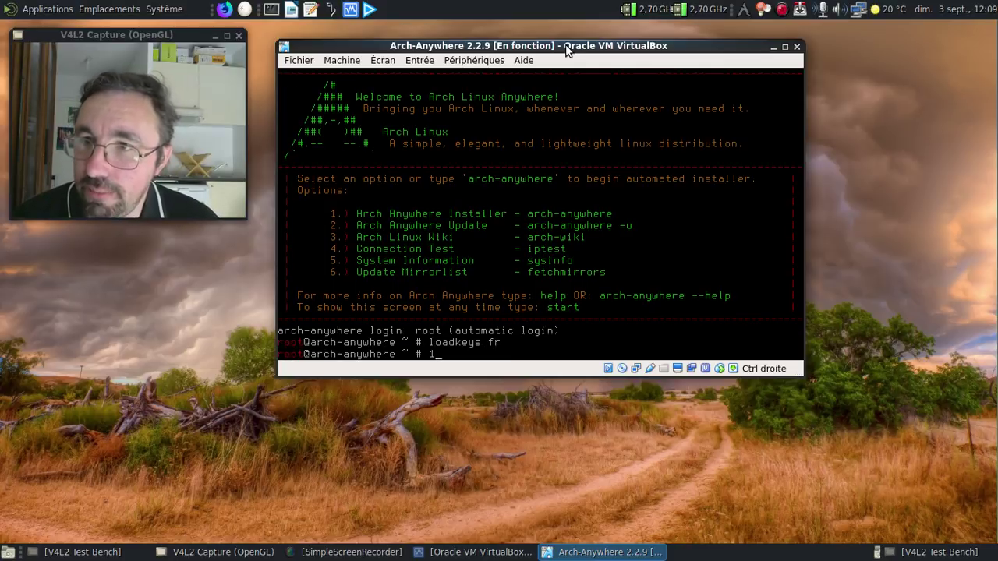
pyautogui.press('Return')
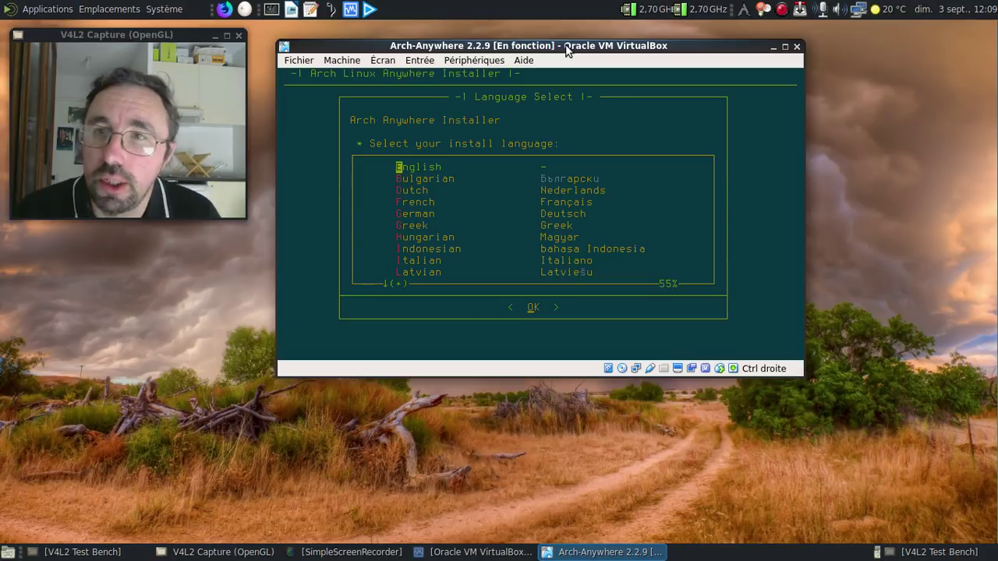
pyautogui.press('Down')
pyautogui.press('Down')
pyautogui.press('Down')
pyautogui.press('Return')
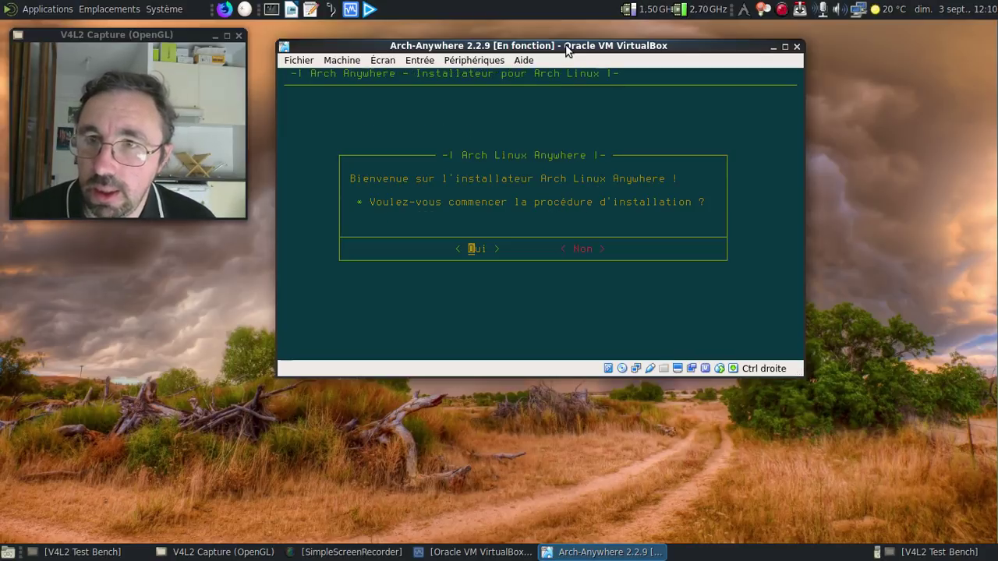
pyautogui.press('Return')
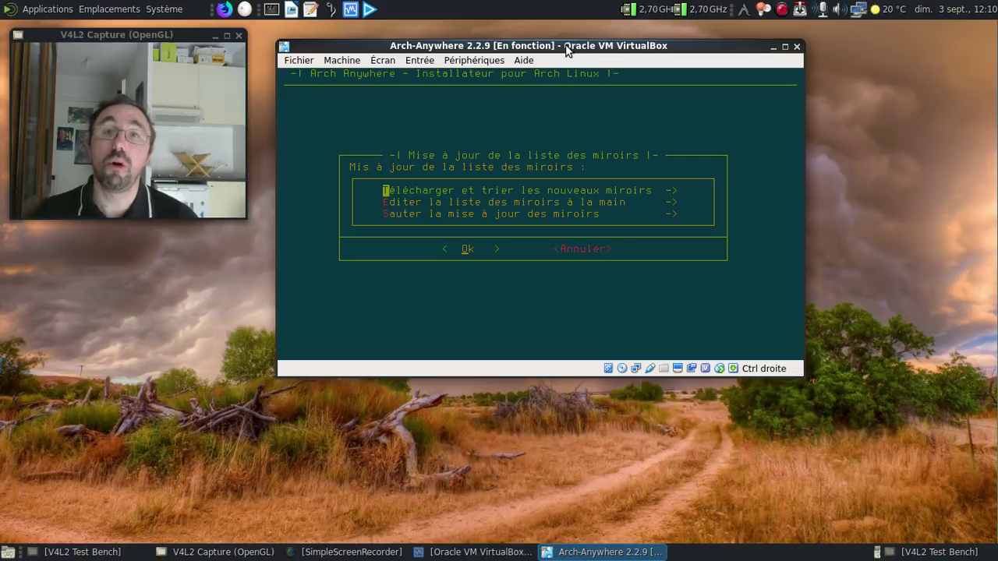
pyautogui.press('Down')
pyautogui.press('Down')
pyautogui.press('Return')
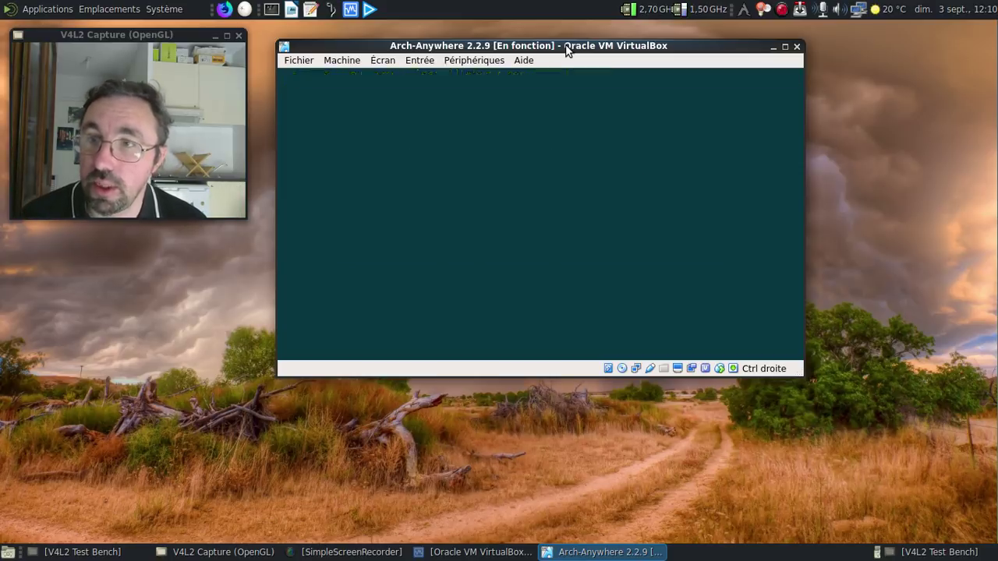
pyautogui.press('Right')
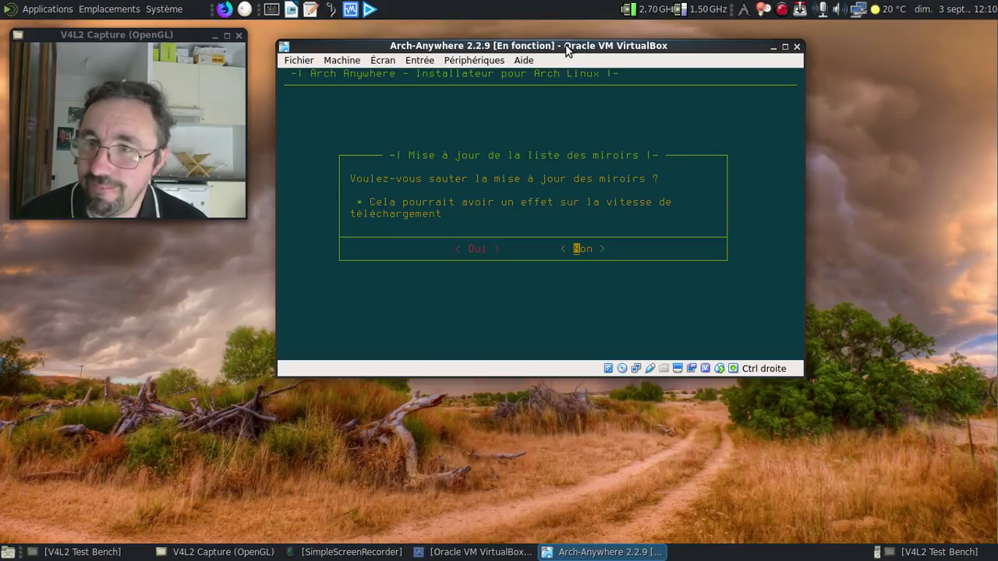
pyautogui.press('Return')
# Choose to edit the mirror list by hand and open it in nano
pyautogui.press('Down')
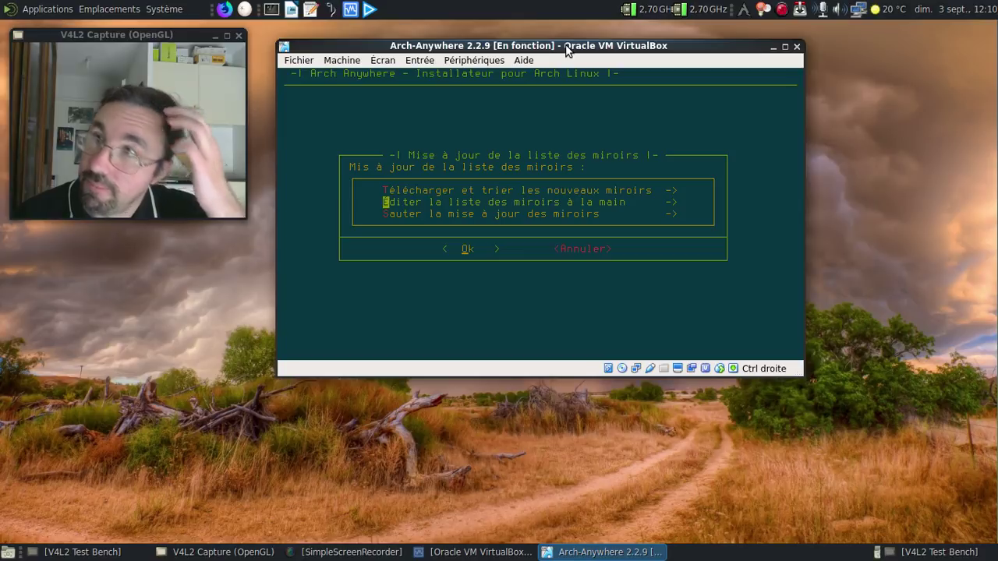
pyautogui.press('Return')
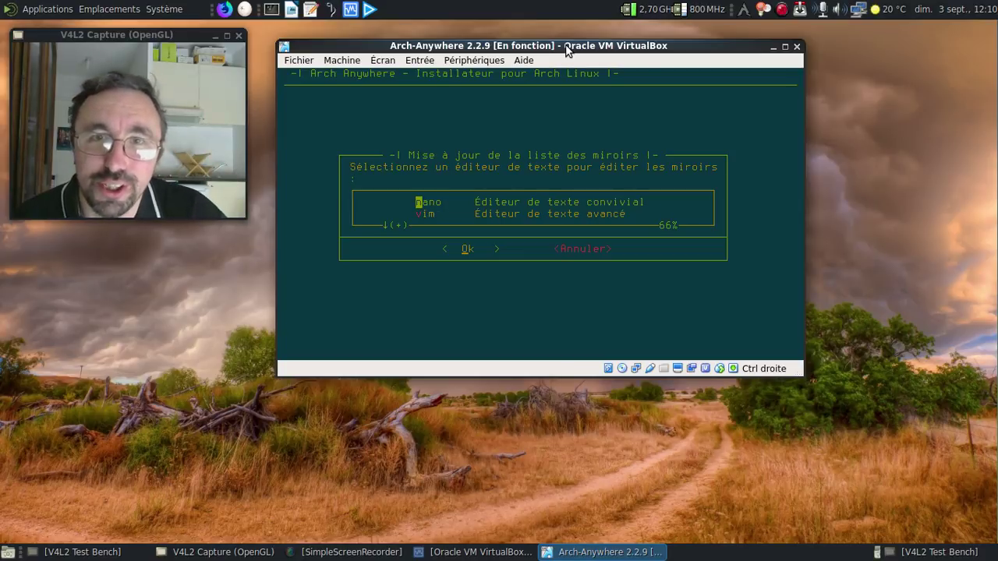
pyautogui.press('Return')
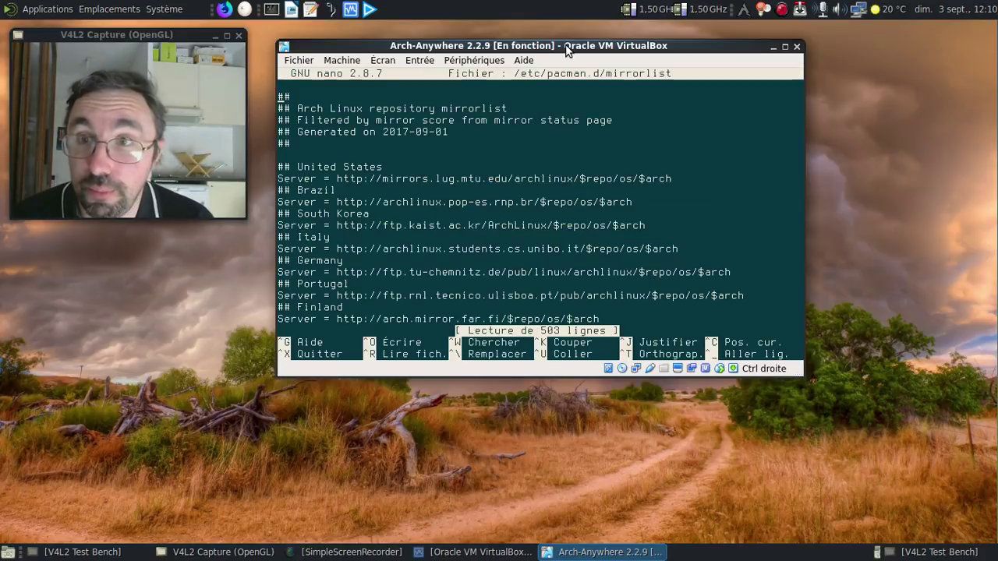
# Comment out every mirror by replacing all occurrences of Server with #Server in the mirrorlist
pyautogui.hotkey('ctrl', '\\')
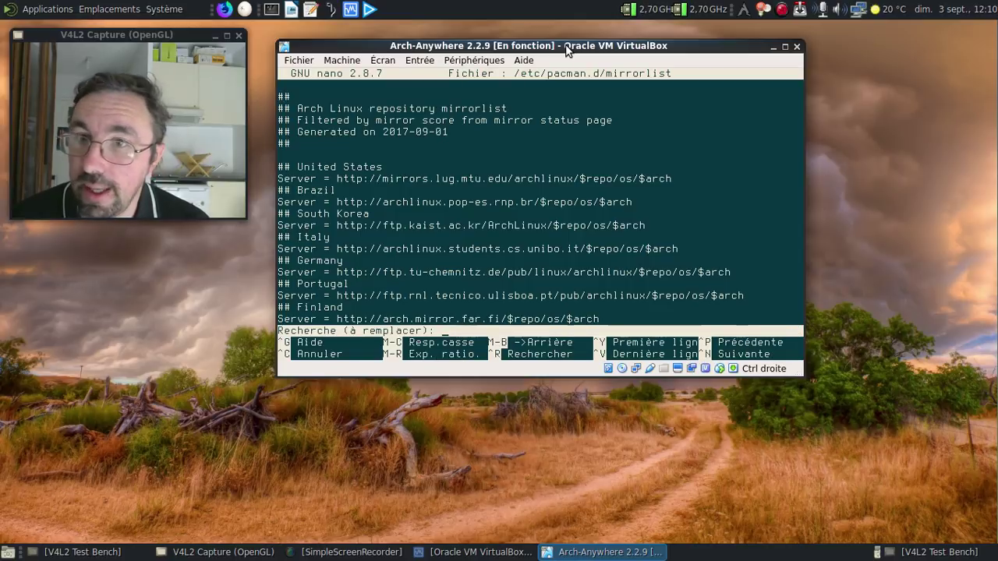
pyautogui.write('Server')
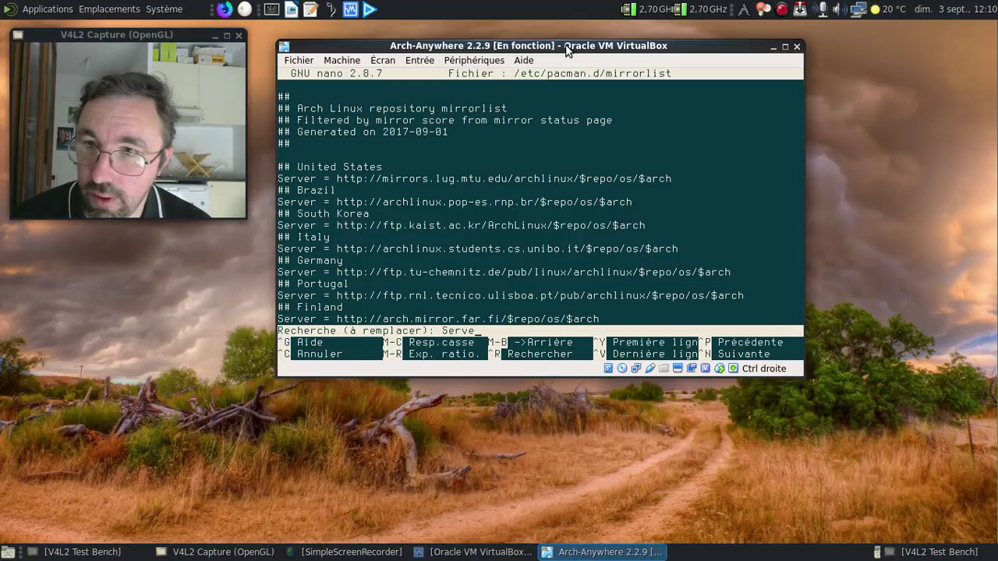
pyautogui.press('Return')
pyautogui.write('#Server')
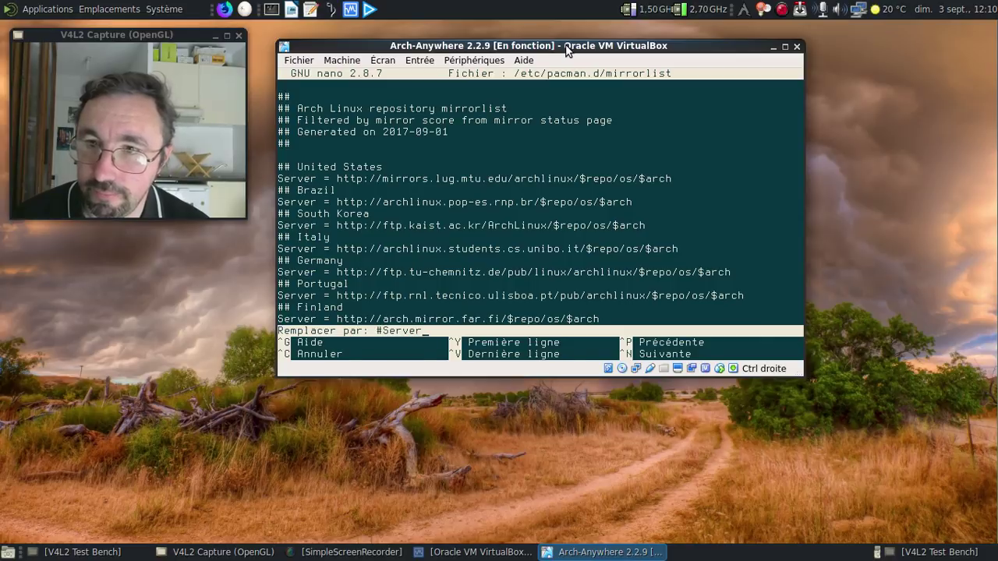
pyautogui.press('Return')
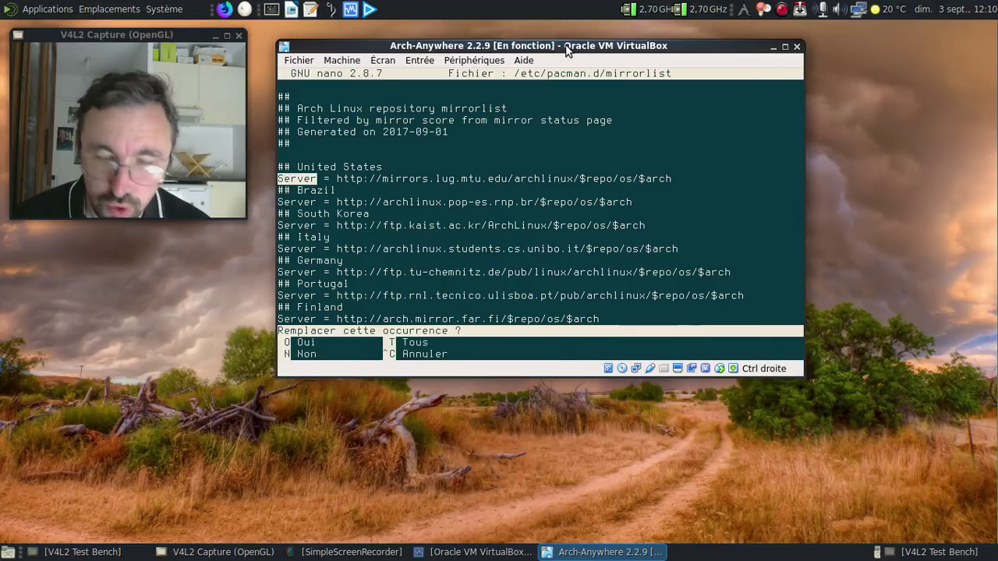
pyautogui.press('t')
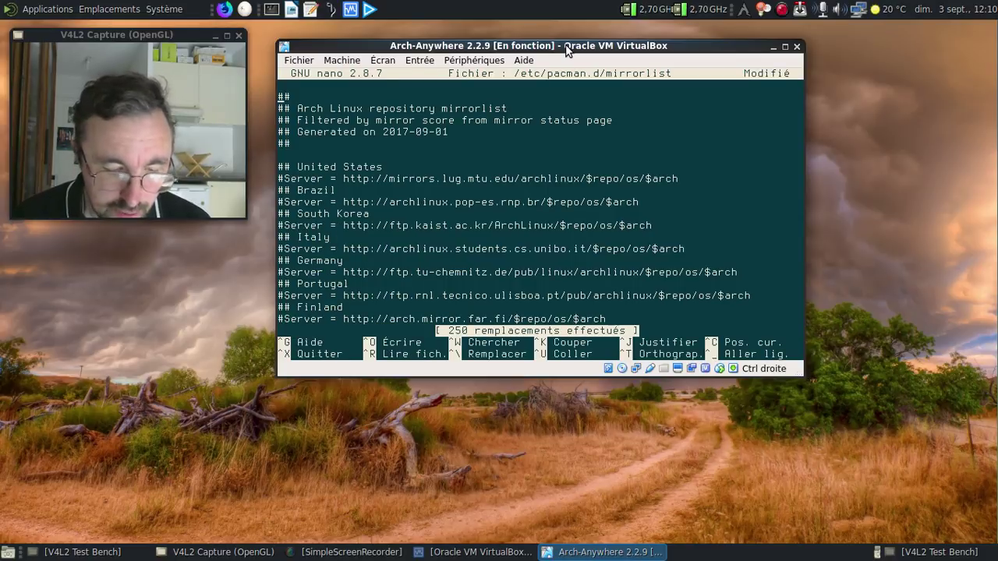
# Find the French polymorf mirror in the mirrorlist and uncomment its Server line
pyautogui.hotkey('ctrl', 'w')
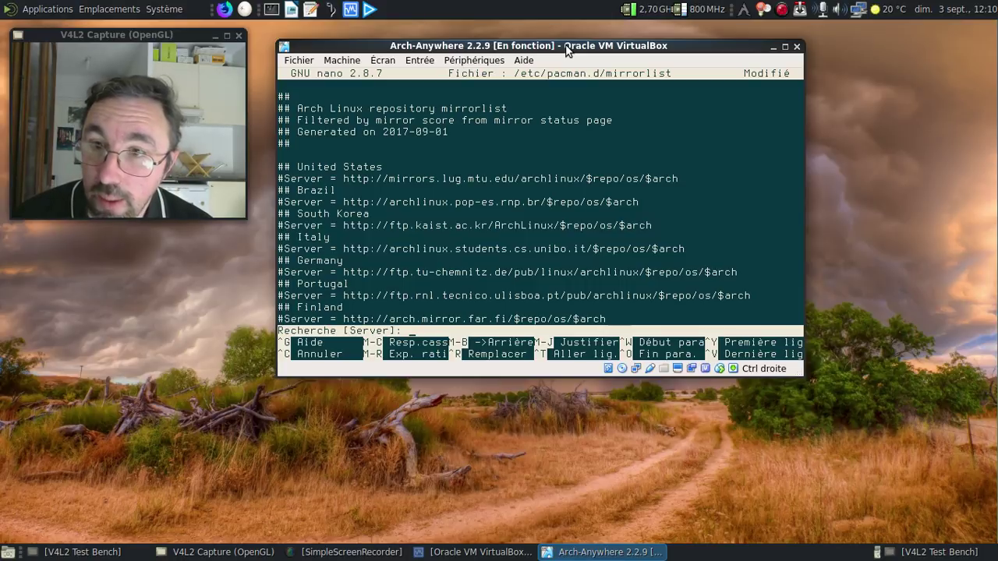
pyautogui.write('polym')
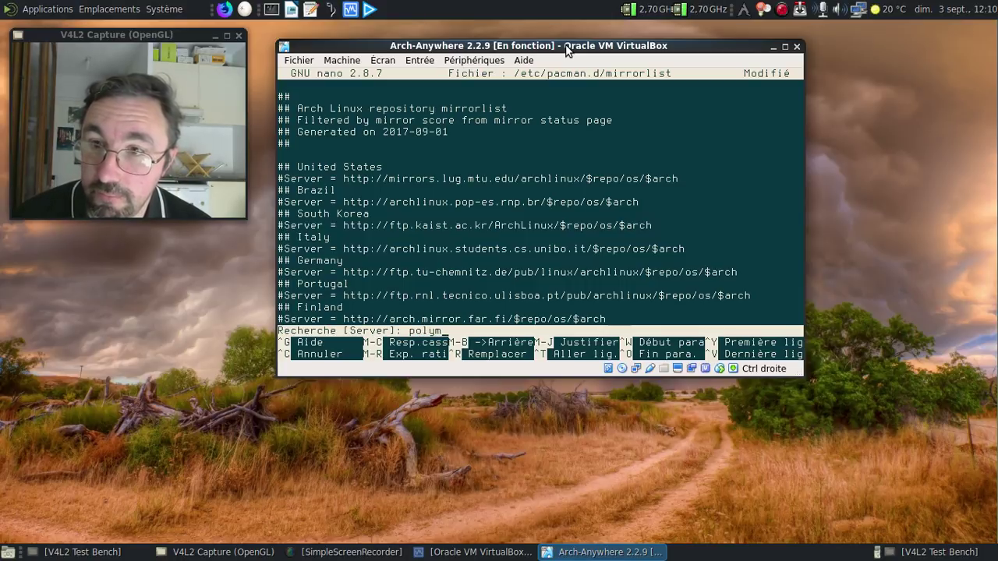
pyautogui.write('orf')
pyautogui.press('Return')
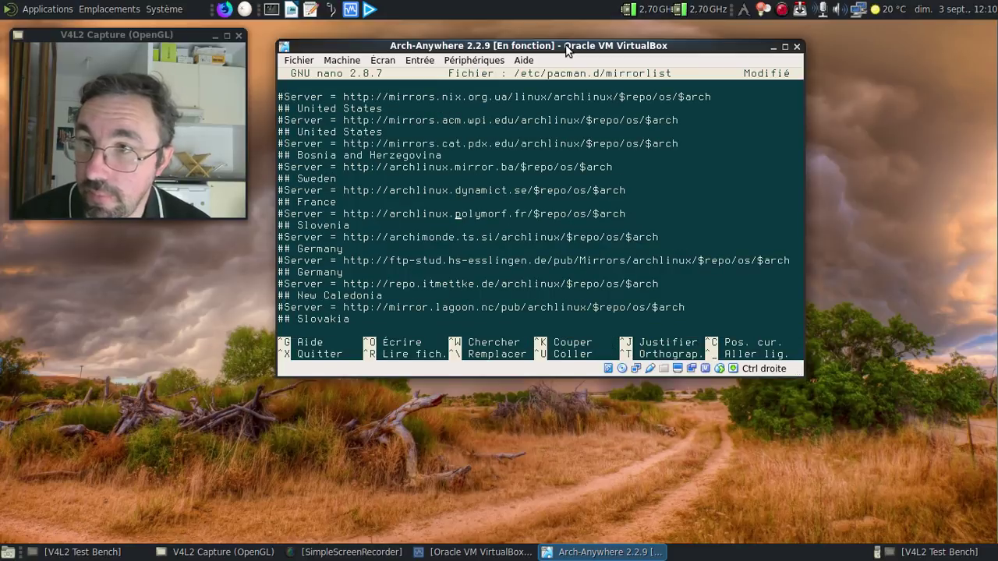
pyautogui.press('Home')
pyautogui.press('Delete')
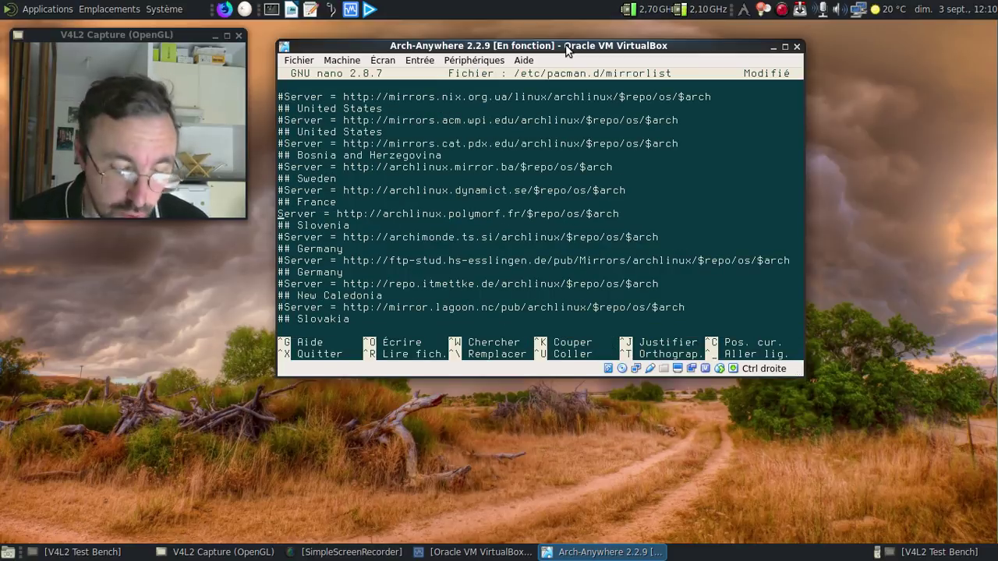
# Search for further polymorf entries, and exit nano with the mirrorlist changes saved
pyautogui.hotkey('ctrl', 'w')
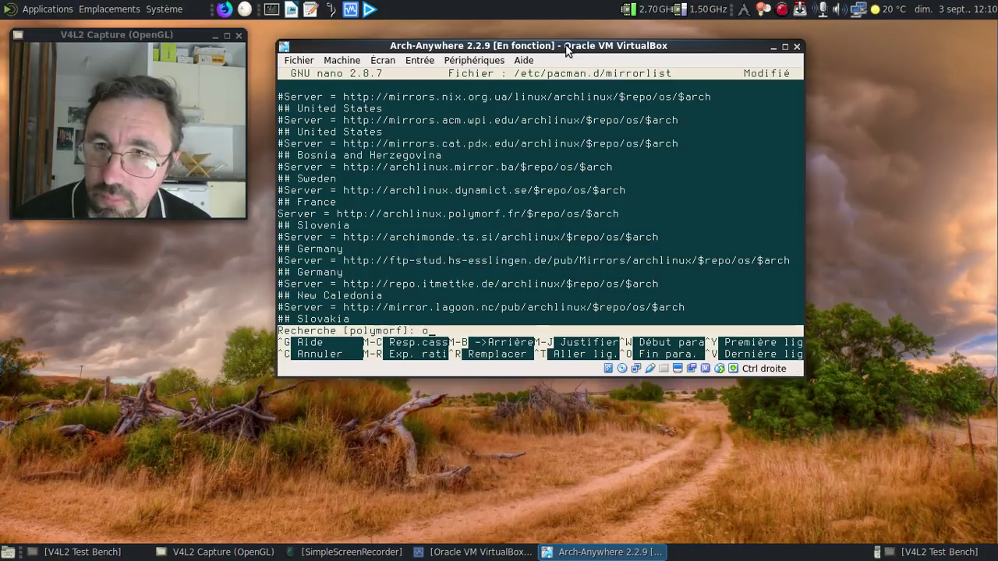
pyautogui.press('Return')
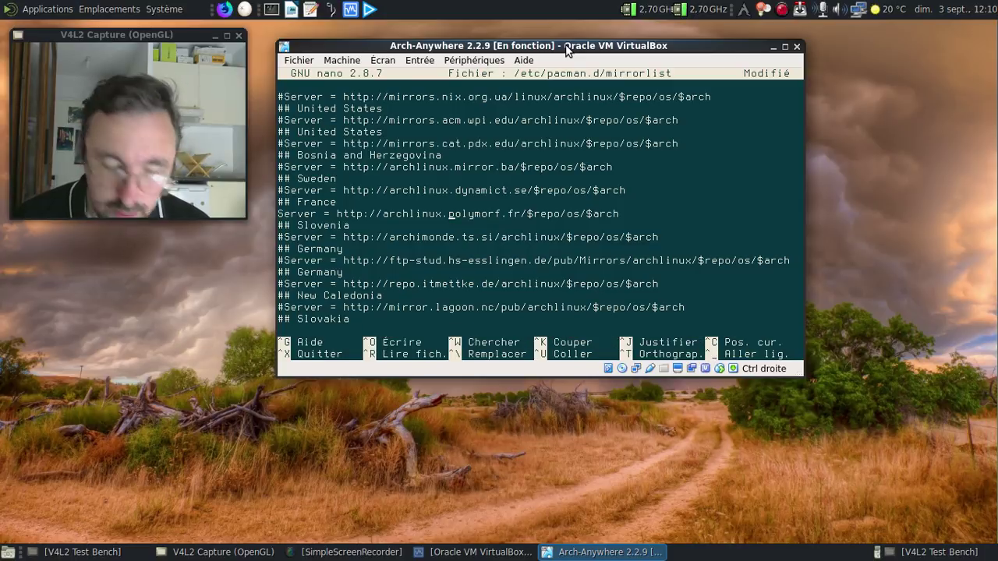
pyautogui.hotkey('ctrl', 'w')
pyautogui.press('Return')
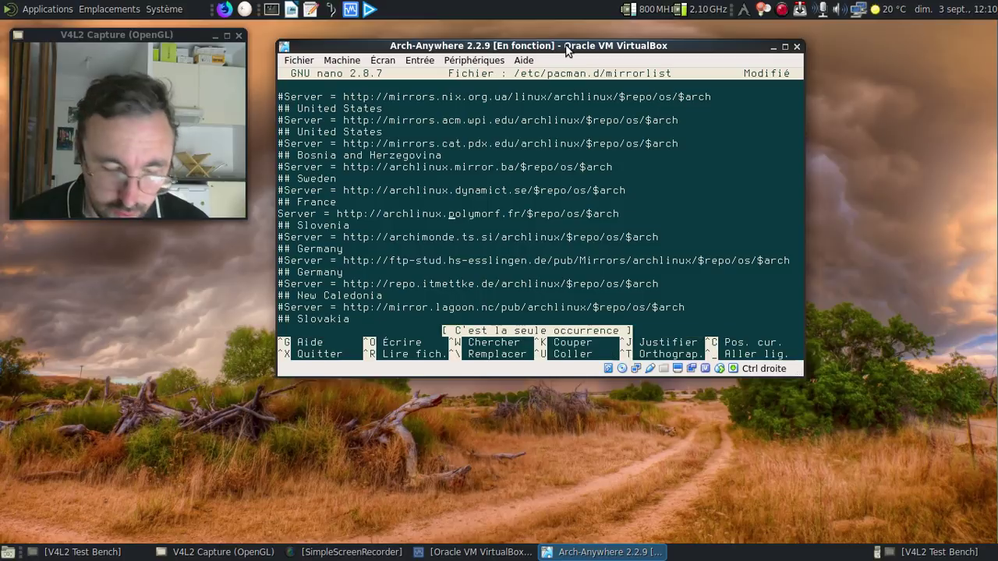
pyautogui.hotkey('ctrl', 'x')
pyautogui.press('o')
pyautogui.press('Return')
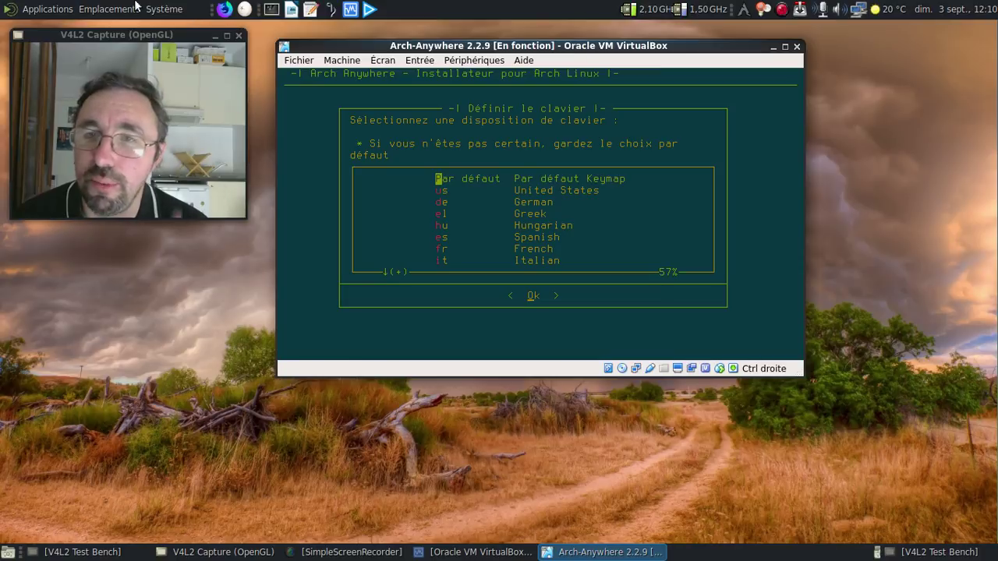
# Open the Vidéos folder of the host's home directory and check the size of the .mkv recording
pyautogui.click(109, 8)
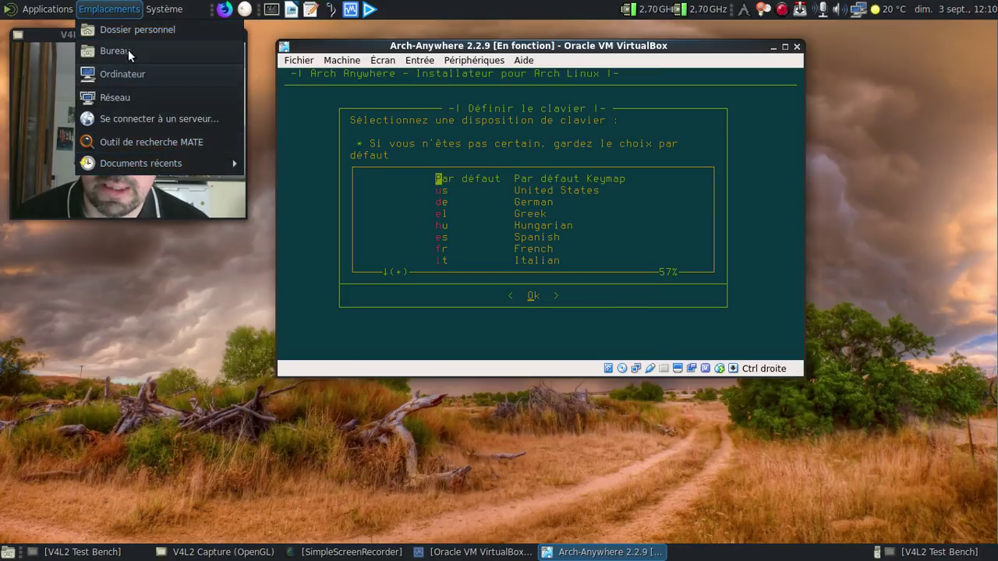
pyautogui.click(120, 29)
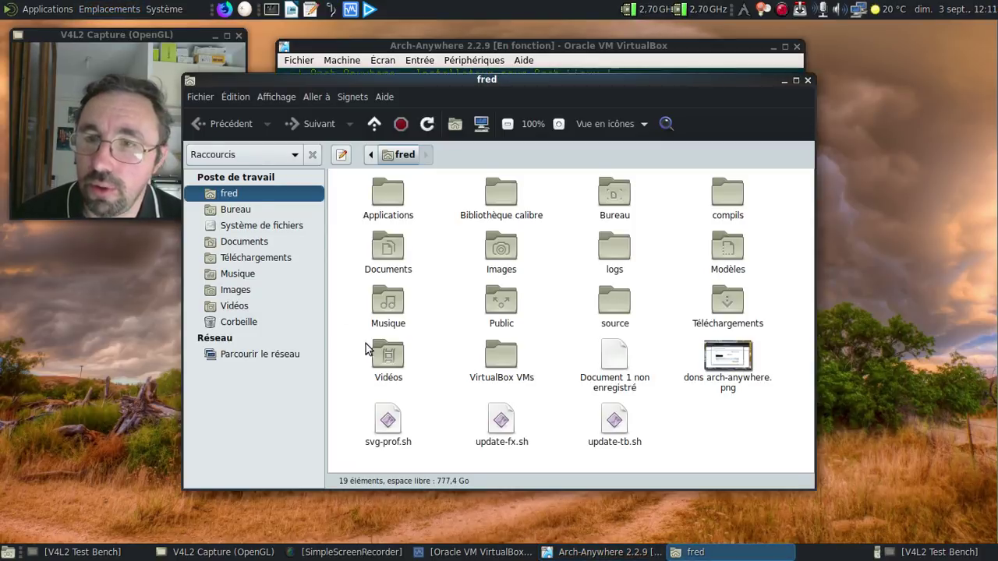
pyautogui.click(393, 359)
pyautogui.doubleClick(392, 358)
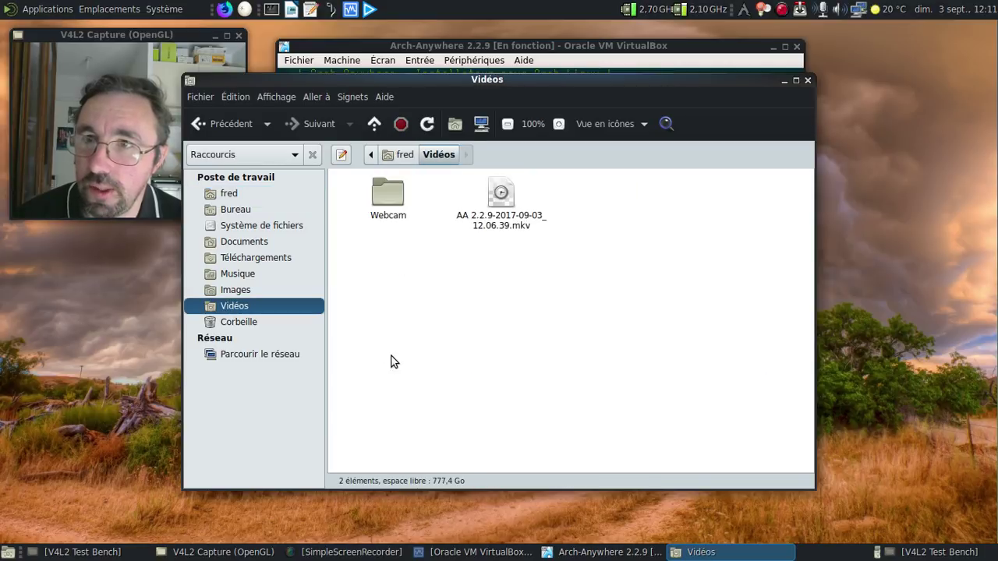
pyautogui.click(510, 235)
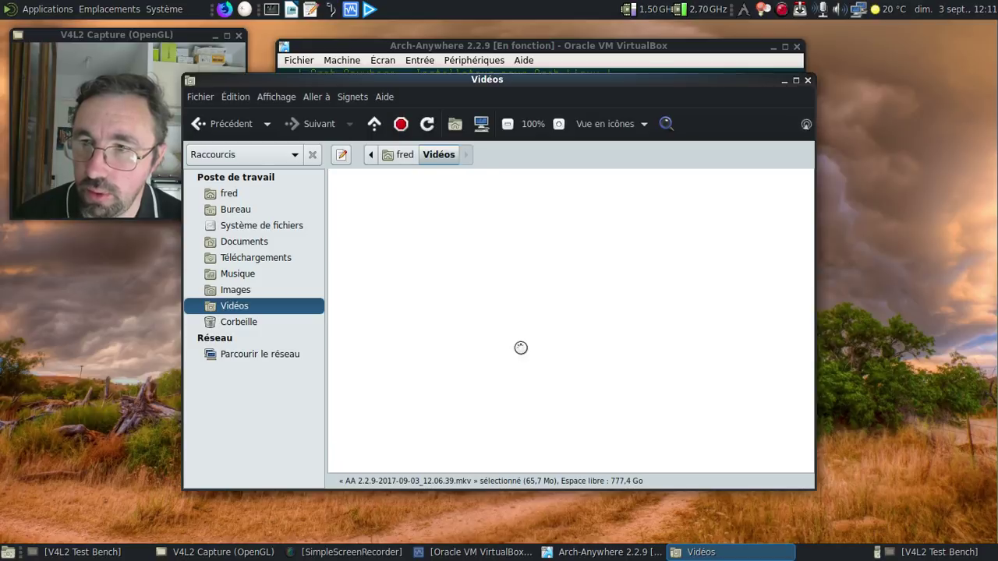
# Return to the virtual machine and select the fr (French) keyboard layout in the installer
pyautogui.click(484, 47)
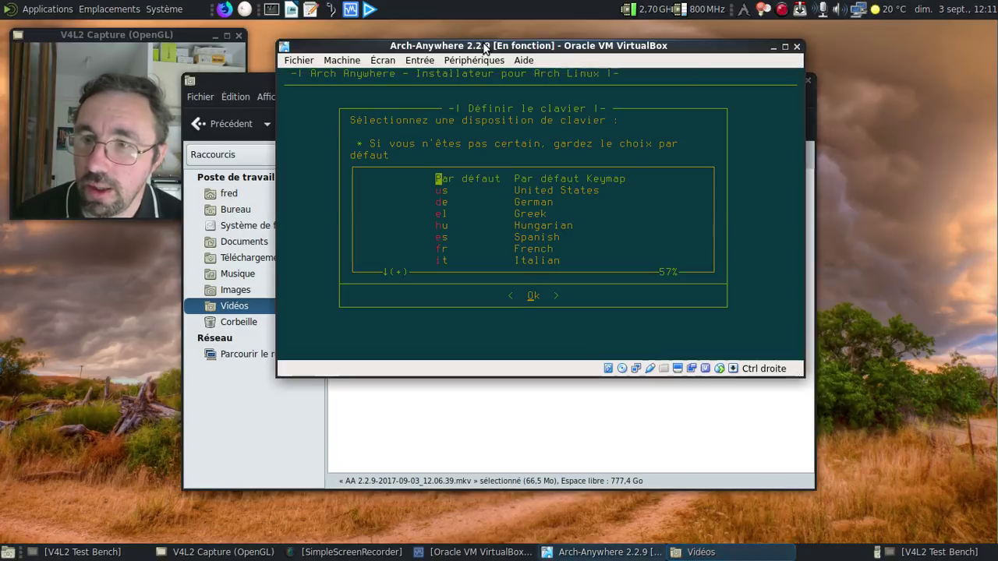
pyautogui.press('Down')
pyautogui.press('Down')
pyautogui.press('Down')
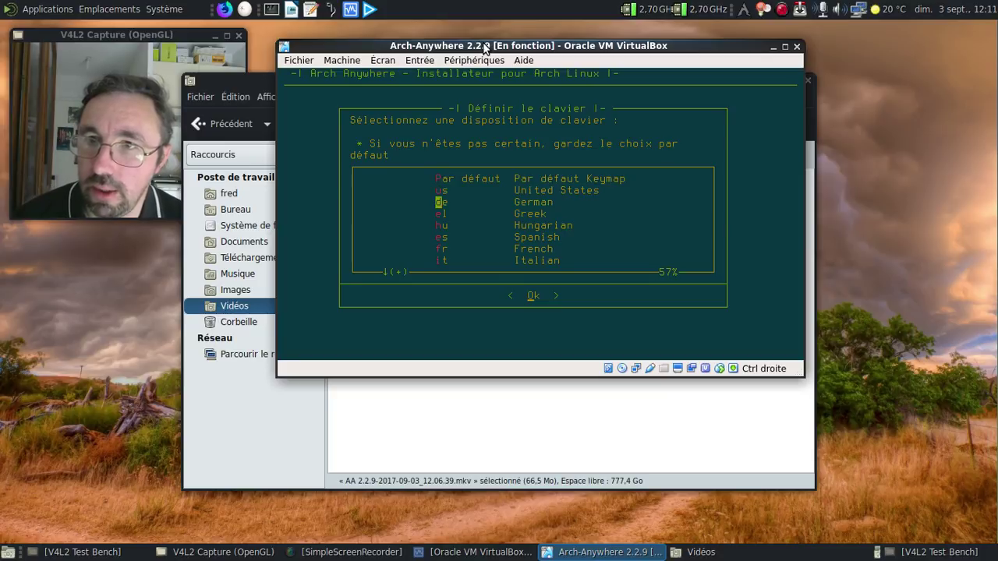
pyautogui.press('Down')
pyautogui.press('Down')
pyautogui.press('Down')
pyautogui.press('Return')
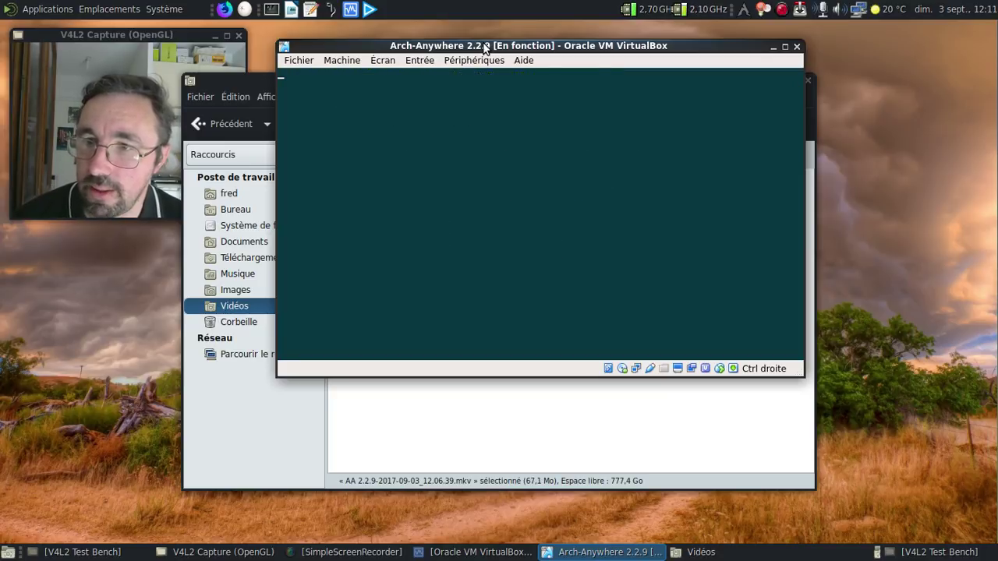
# Close the Vidéos file manager window and set the installer's locale to fr_FR.UTF-8 (French)
pyautogui.click(549, 444)
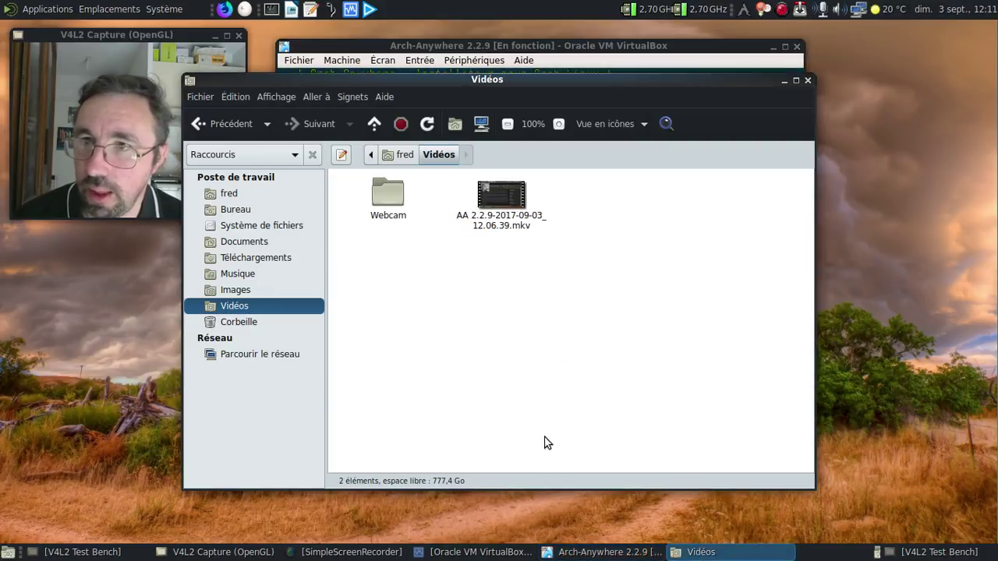
pyautogui.click(809, 81)
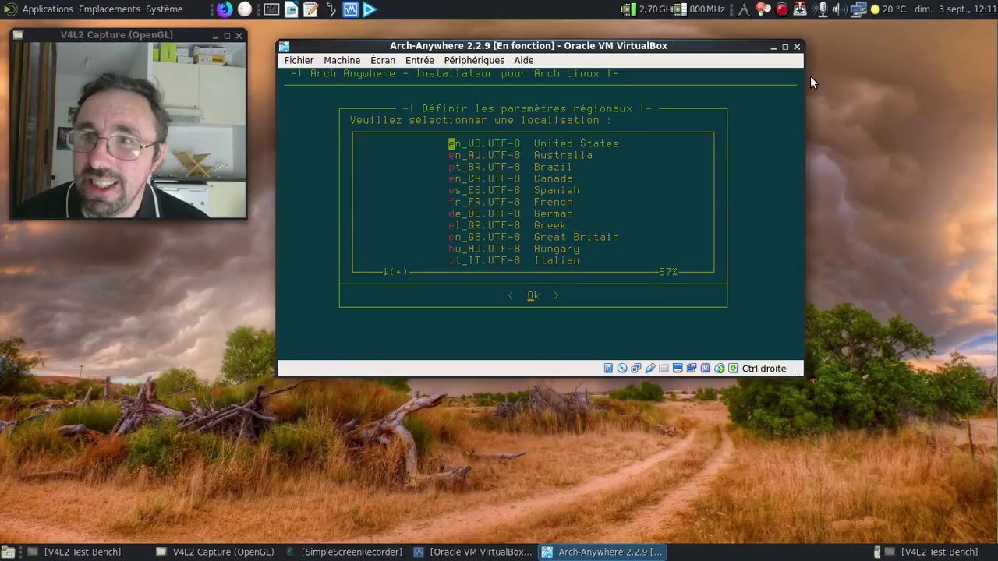
pyautogui.press('Down')
pyautogui.press('Down')
pyautogui.press('Down')
pyautogui.press('Down')
pyautogui.press('Down')
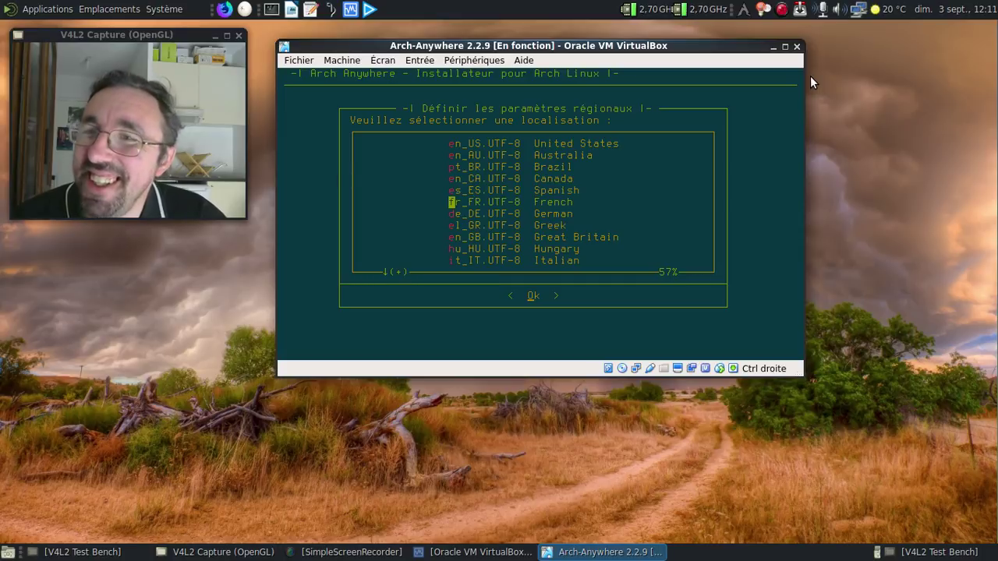
pyautogui.press('Return')
# Set the time zone region to Europe and pick the first city beginning with P
pyautogui.press('Down')
pyautogui.press('Down')
pyautogui.press('Down')
pyautogui.press('Down')
pyautogui.press('Down')
pyautogui.press('Down')
pyautogui.press('Down')
pyautogui.press('Down')
pyautogui.press('Down')
pyautogui.press('Down')
pyautogui.press('Down')
pyautogui.press('Down')
pyautogui.press('Down')
pyautogui.press('Down')
pyautogui.press('Down')
pyautogui.press('Down')
pyautogui.press('Down')
pyautogui.press('Down')
pyautogui.press('Down')
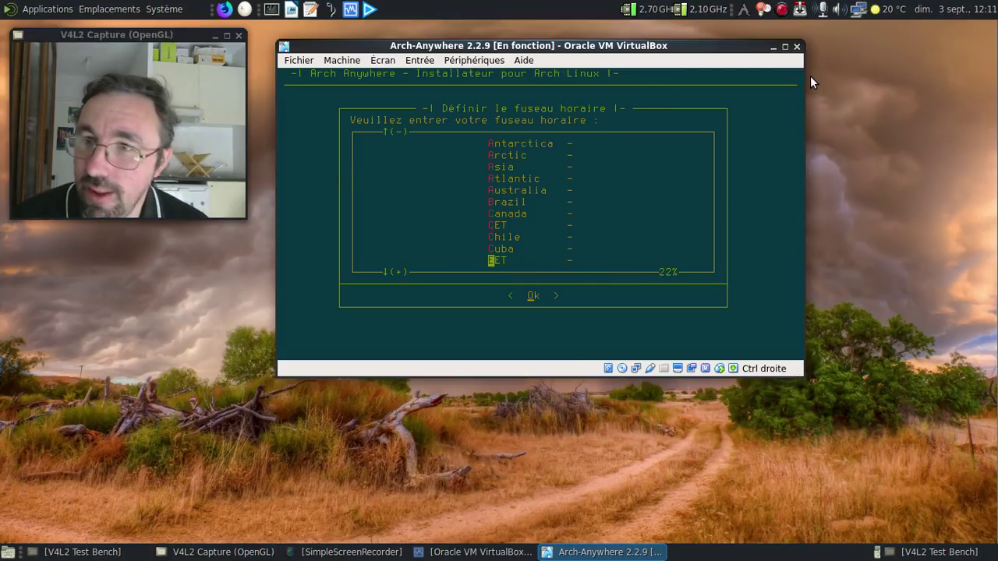
pyautogui.press('Up')
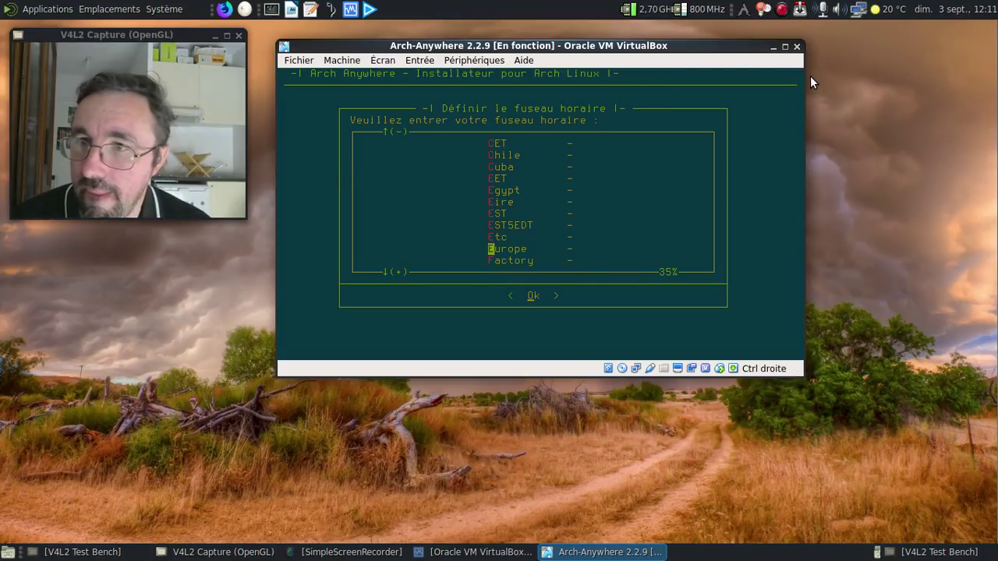
pyautogui.press('Return')
pyautogui.press('p')
pyautogui.press('Return')
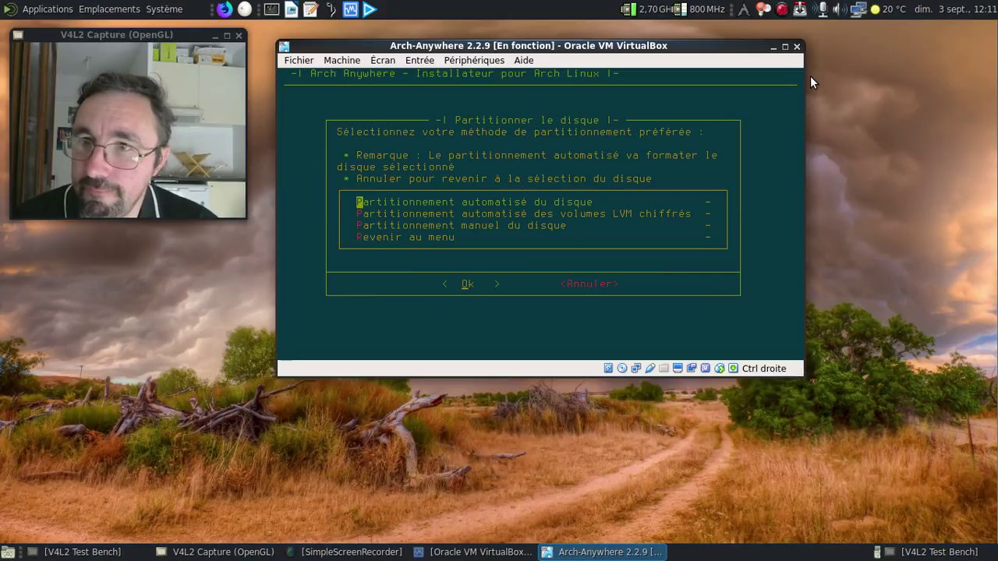
# Choose automatic disk partitioning on the 128G sda disk with the ext4 file system
pyautogui.press('Return')
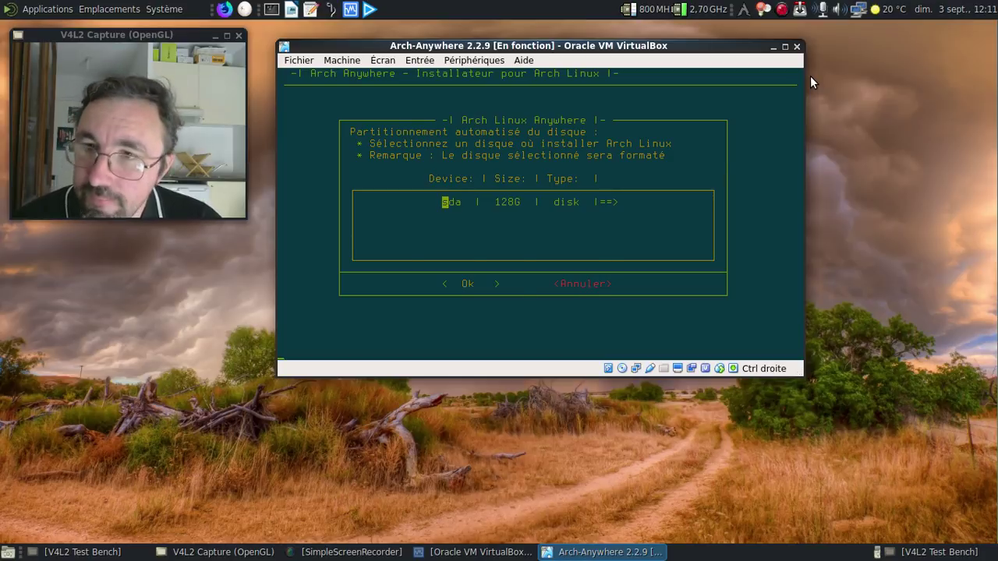
pyautogui.press('Return')
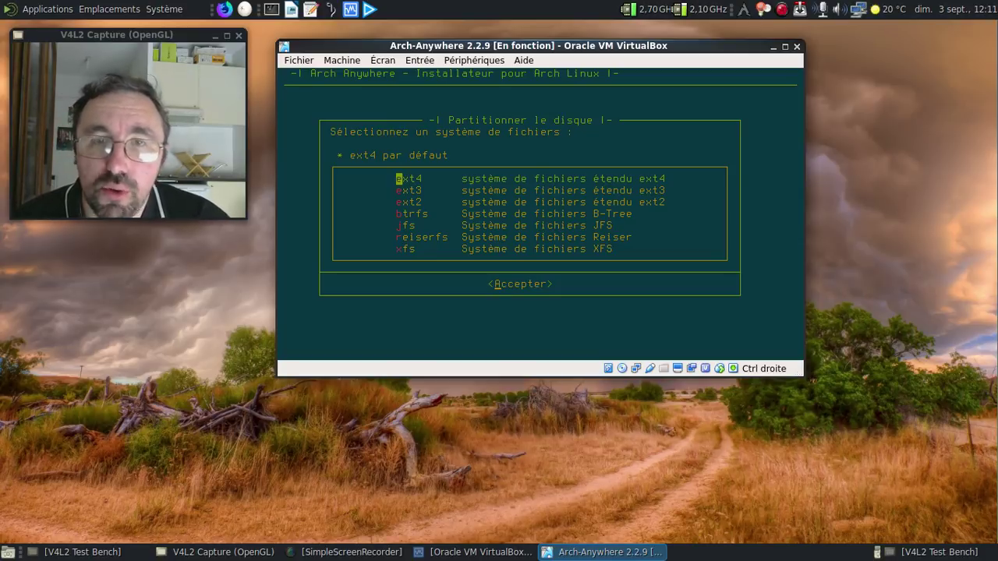
pyautogui.press('Return')
# Agree to create a swap space and set its size to 4G
pyautogui.press('Return')
pyautogui.press('BackSpace')
pyautogui.press('BackSpace')
pyautogui.press('BackSpace')
pyautogui.press('BackSpace')
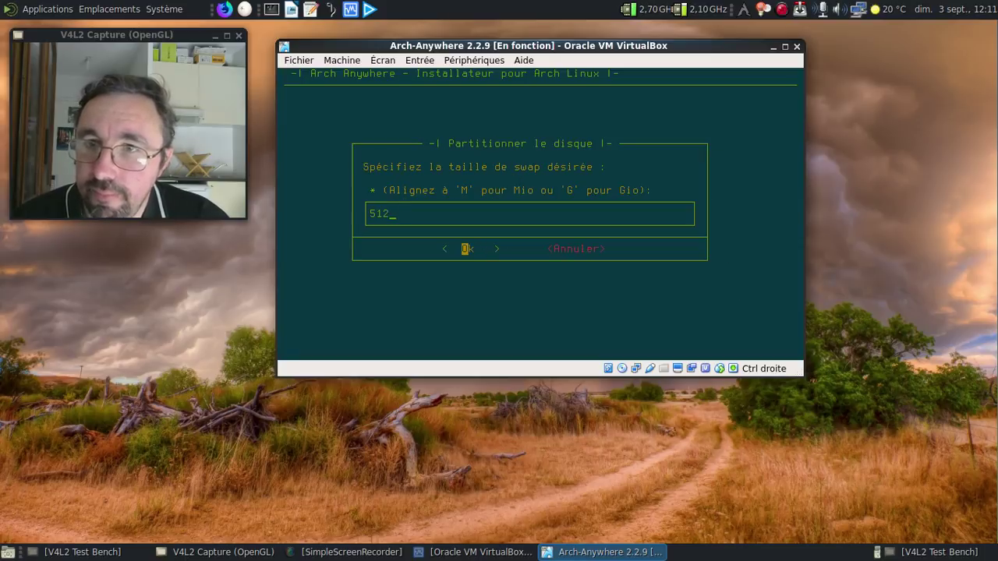
pyautogui.write('4G')
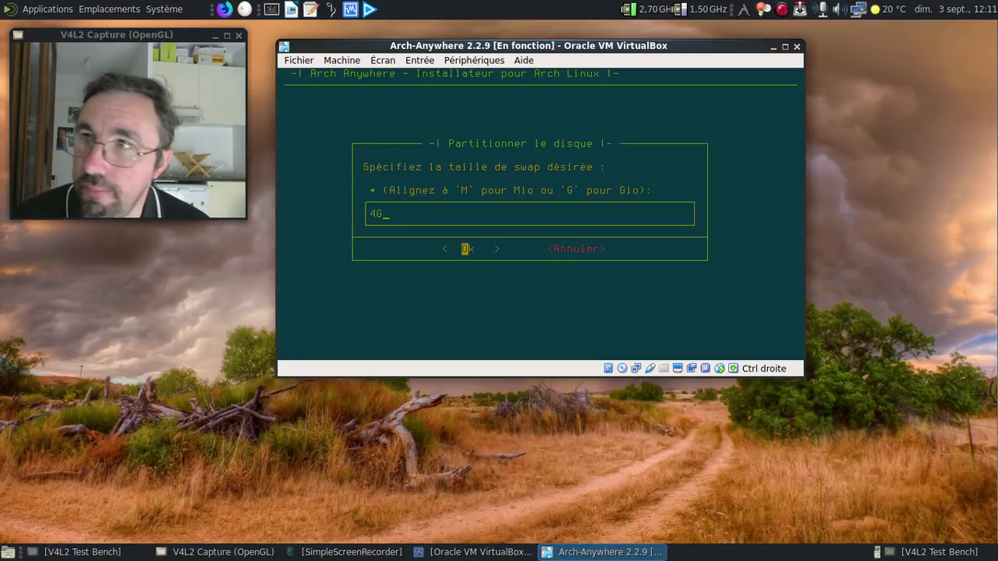
pyautogui.press('Return')
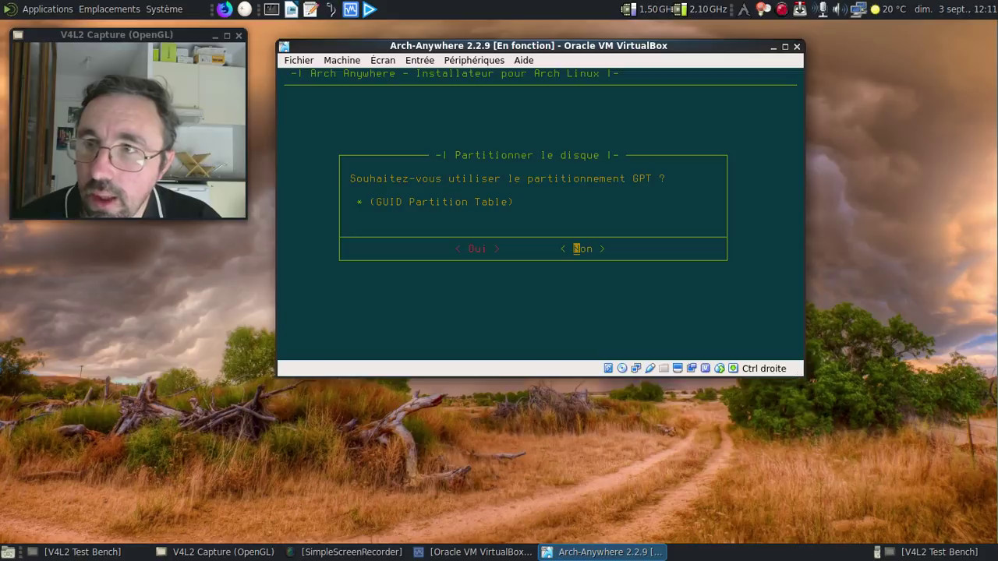
# Decline GPT partitioning and confirm writing the new partition scheme to /dev/sda
pyautogui.press('Return')
pyautogui.press('Left')
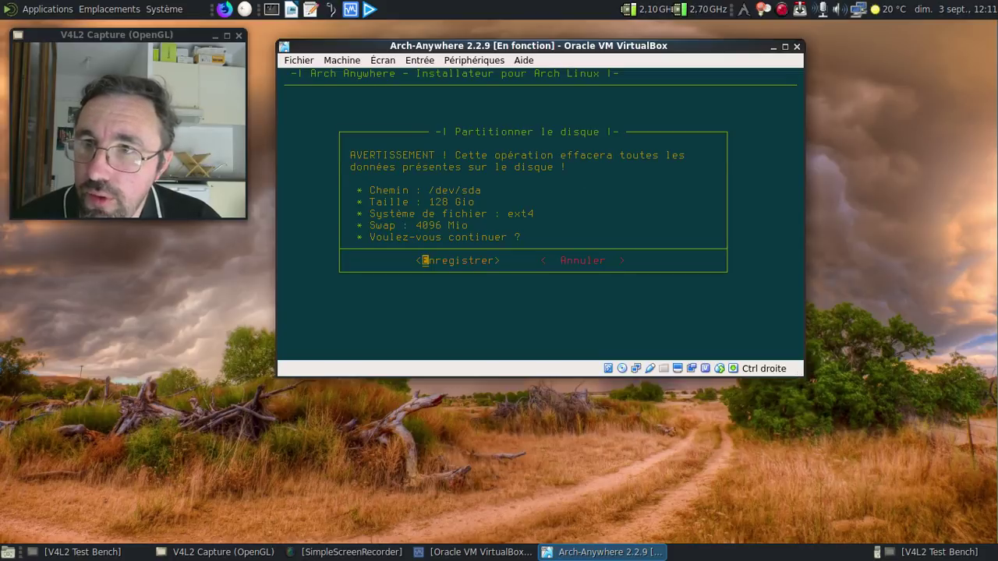
pyautogui.press('Return')
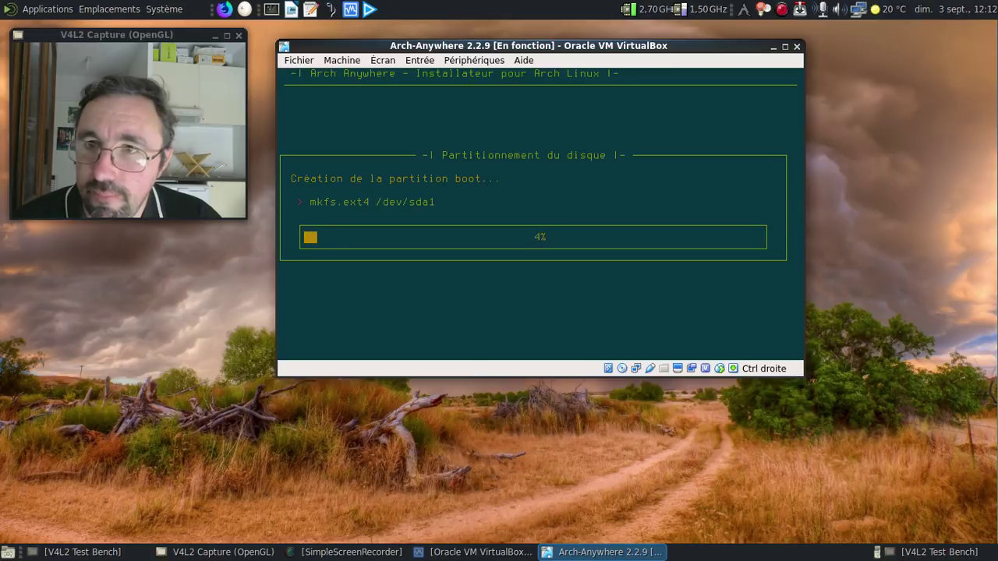
# Check the .mkv recording's size in the host's Vidéos folder again, and close the file manager window
pyautogui.click(109, 8)
pyautogui.click(109, 29)
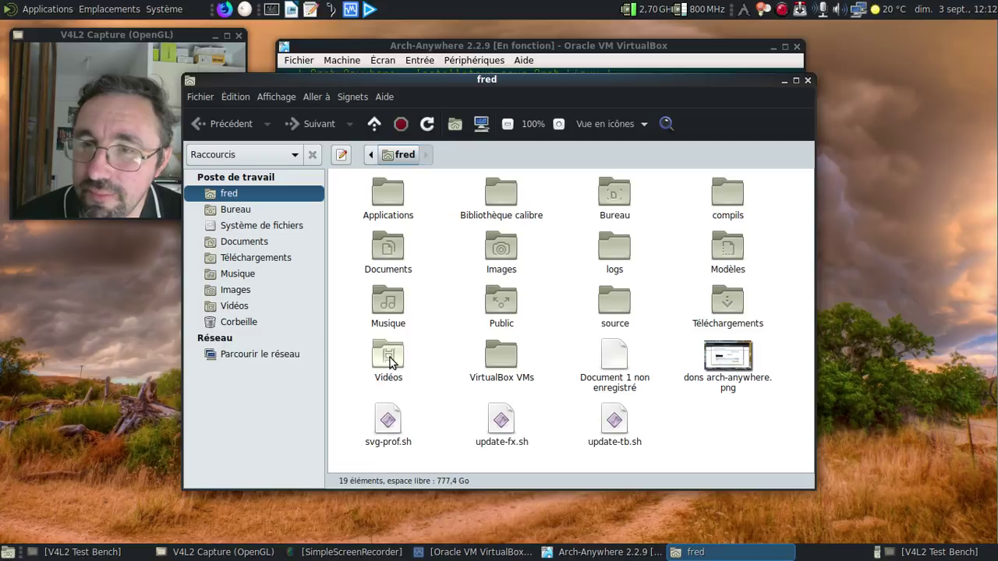
pyautogui.doubleClick(389, 357)
pyautogui.click(505, 226)
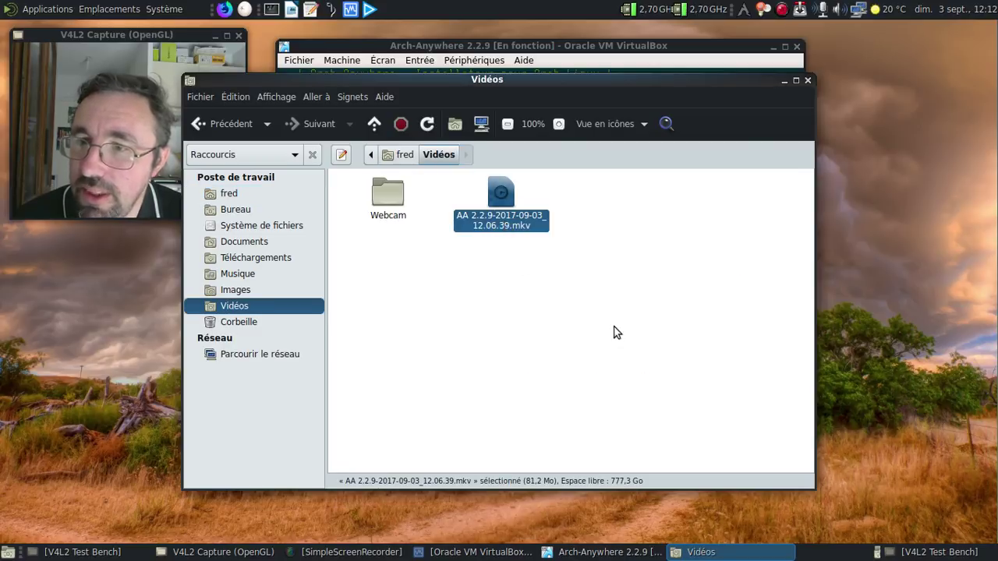
pyautogui.click(686, 238)
pyautogui.hotkey('ctrl', 'w')
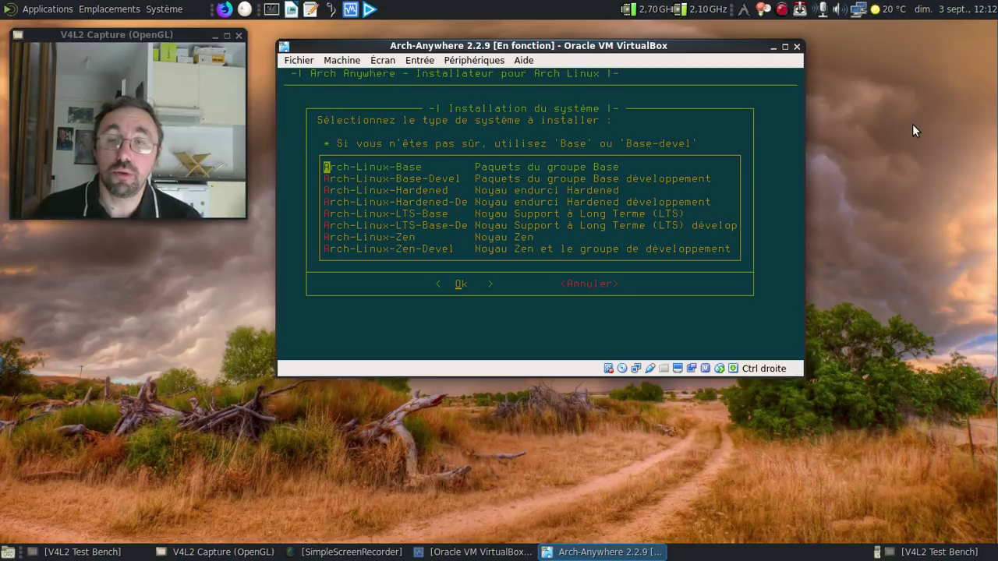
# Choose Arch-Linux-Base-Devel as the system type to install and zsh as the shell
pyautogui.press('Down')
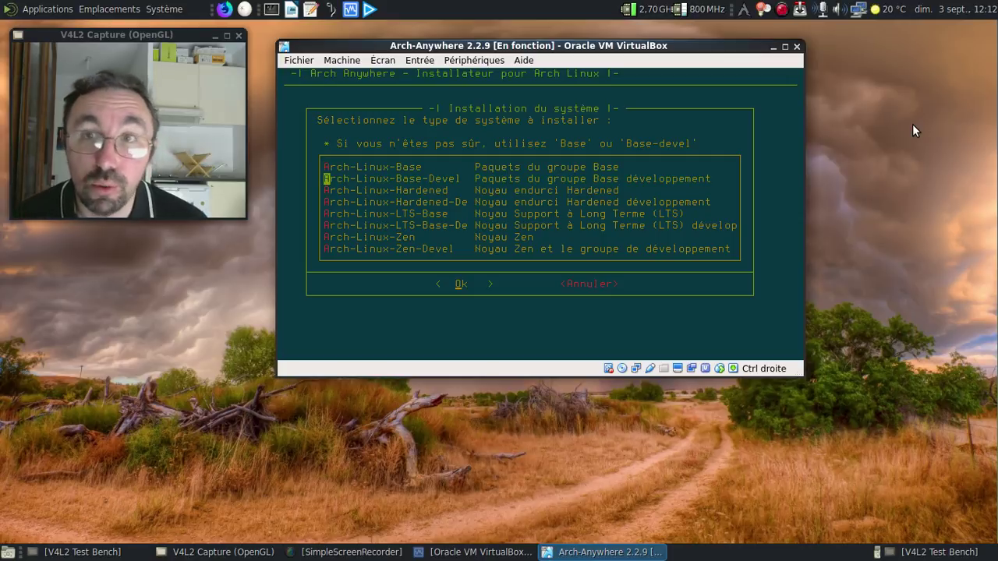
pyautogui.press('Return')
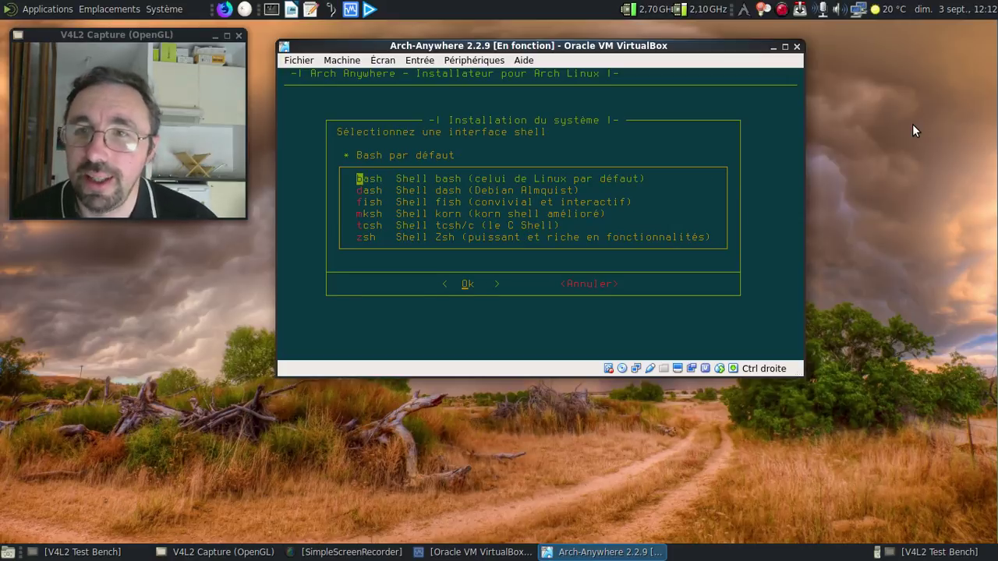
pyautogui.press('Down')
pyautogui.press('Down')
pyautogui.press('Down')
pyautogui.press('Down')
pyautogui.press('Down')
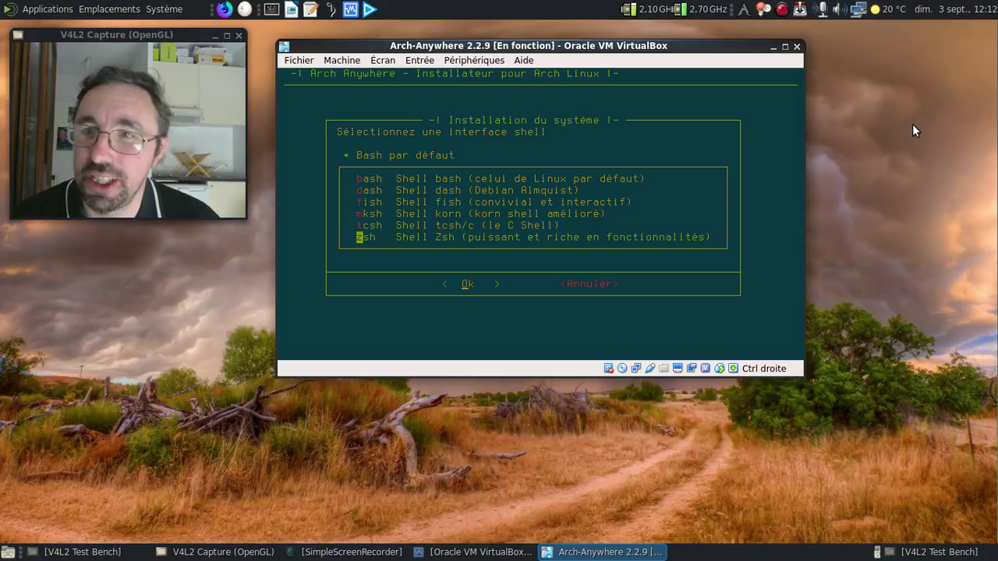
pyautogui.press('Return')
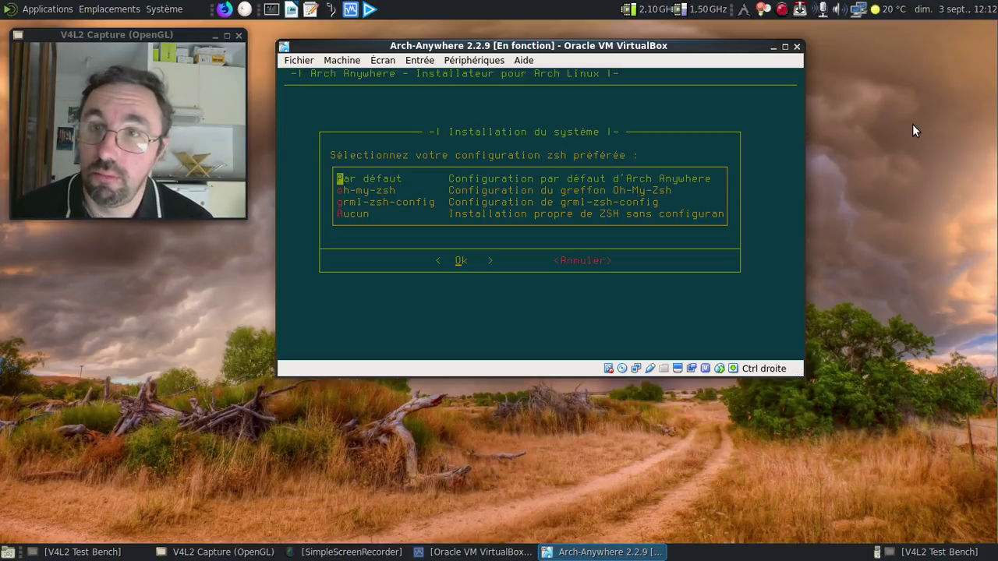
# Choose the default Arch Anywhere zsh configuration and grub as the bootloader
pyautogui.press('Down')
pyautogui.press('Down')
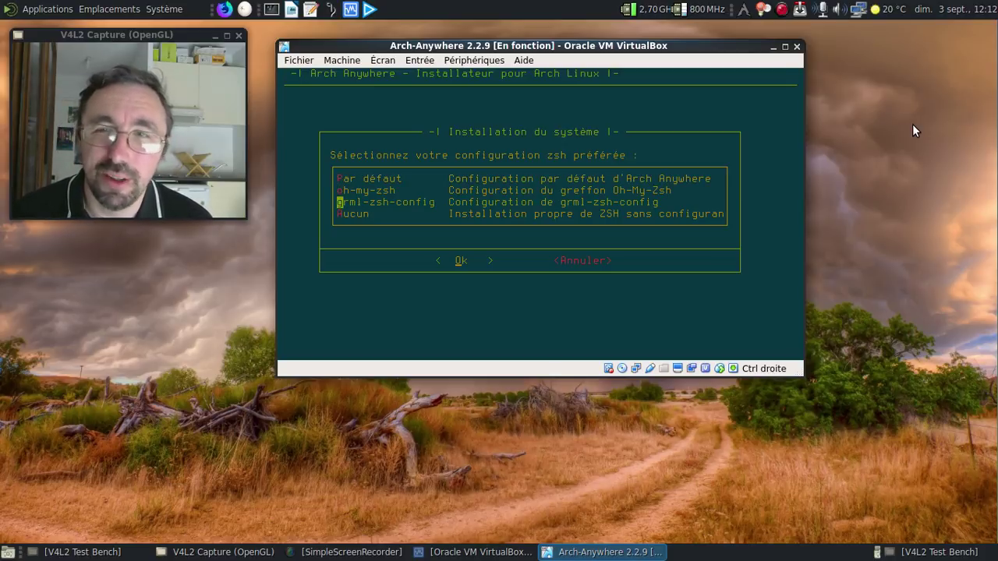
pyautogui.press('Up')
pyautogui.press('Up')
pyautogui.press('Return')
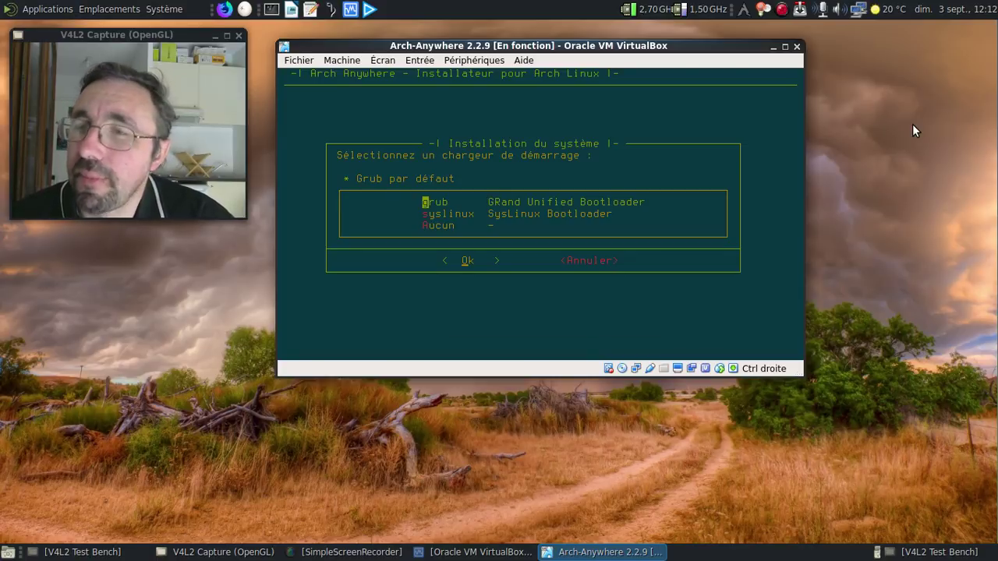
pyautogui.press('Return')
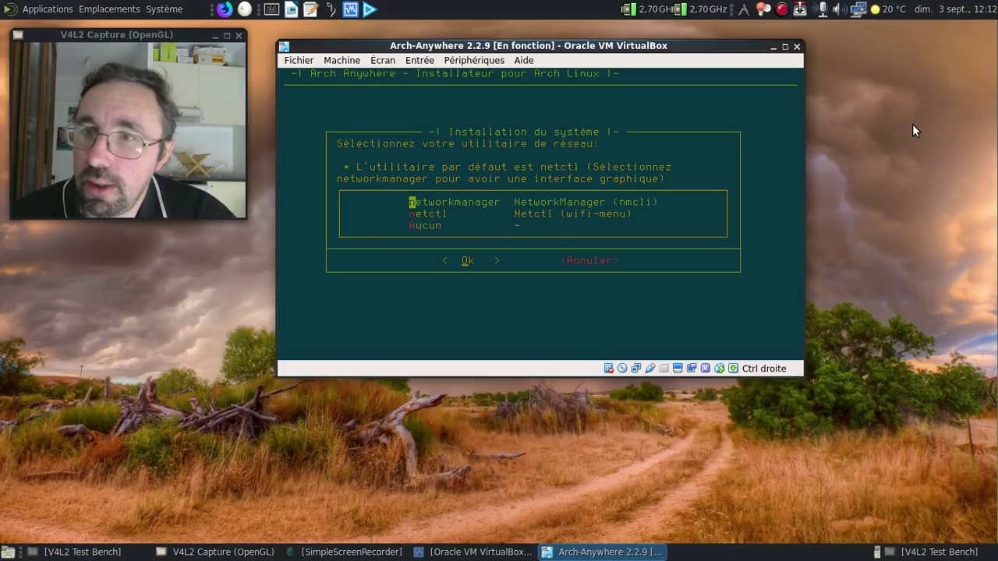
# Choose networkmanager as the network utility and add the multilib repositories to pacman.conf
pyautogui.press('Return')
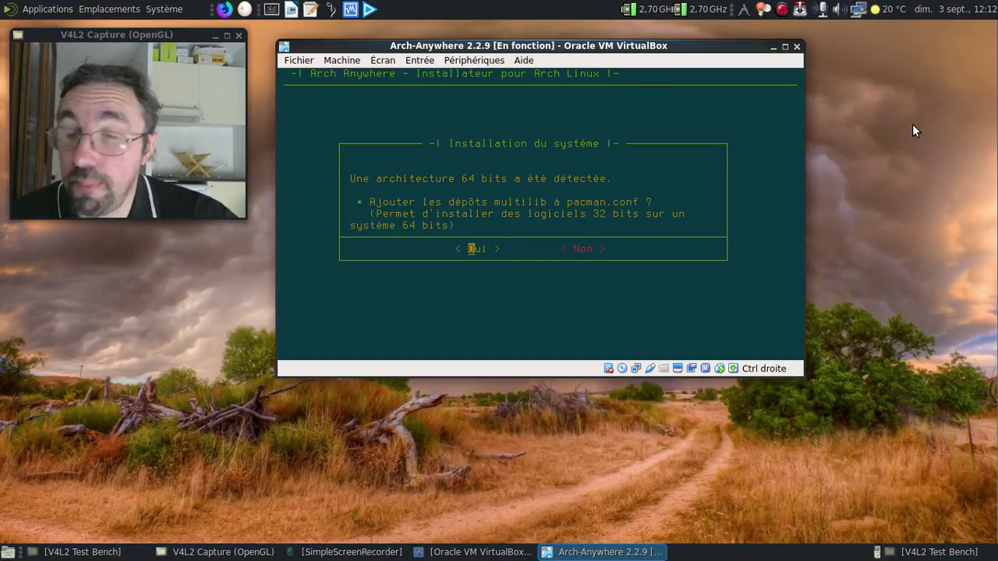
pyautogui.press('Return')
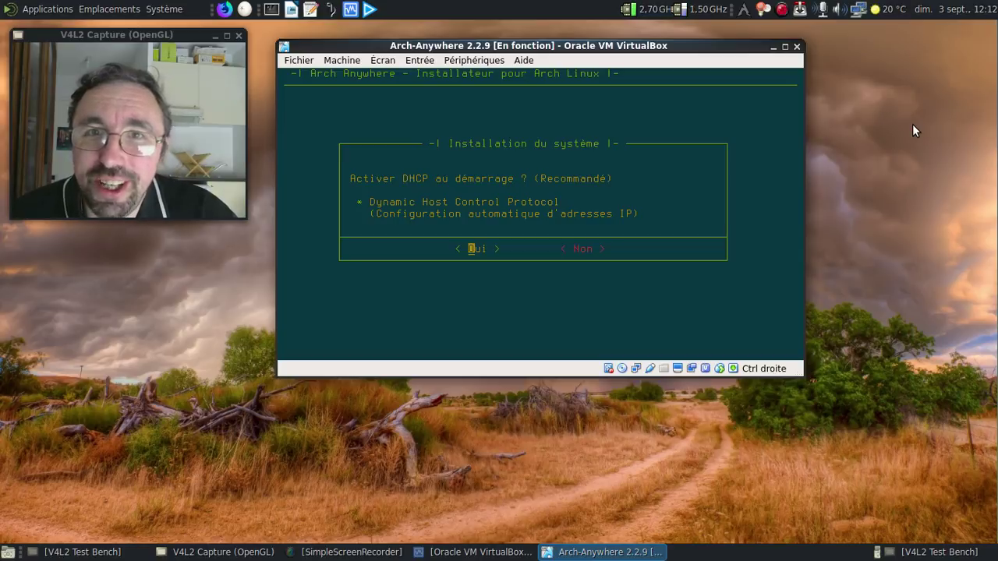
# Enable DHCP at startup, and decline the wifi utilities, PPPoE DSL support and os-prober
pyautogui.press('Return')
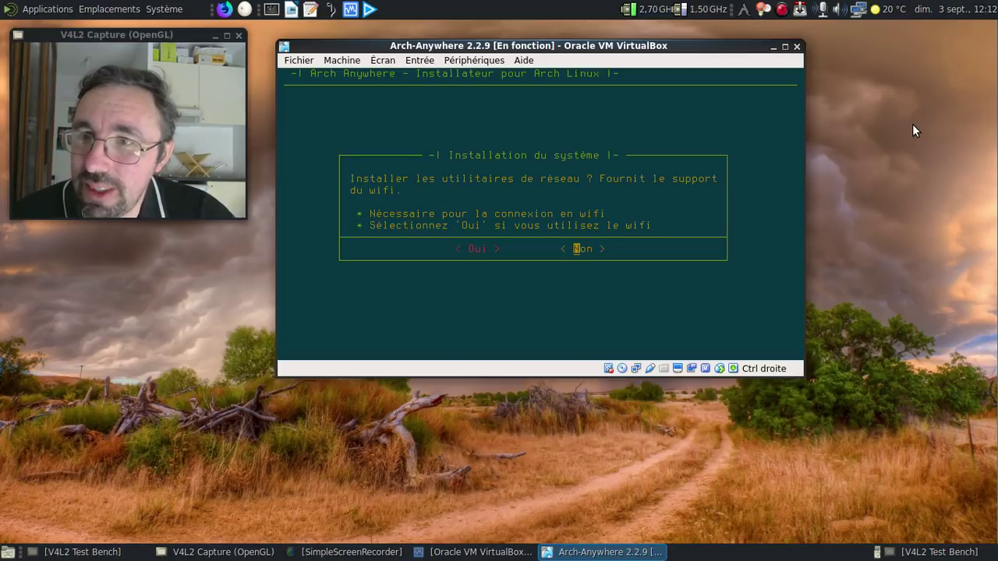
pyautogui.press('Return')
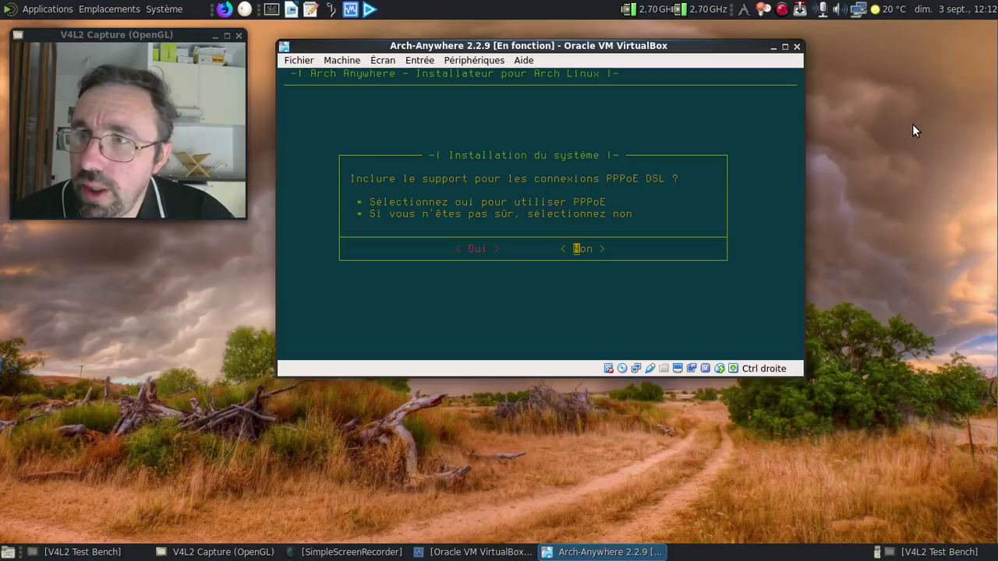
pyautogui.press('Return')
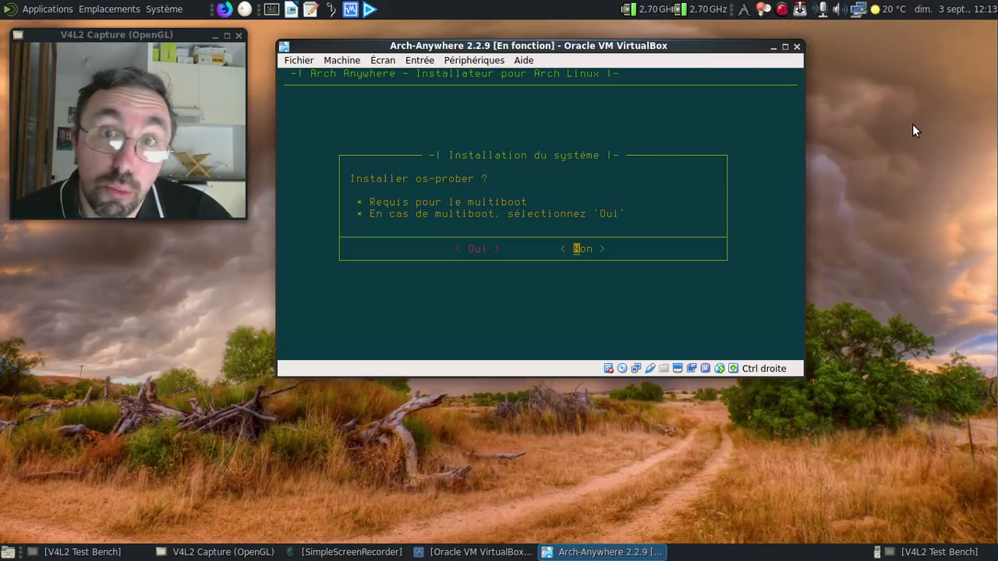
pyautogui.press('Return')
# Select AA-Xfce as the desktop environment to install
pyautogui.press('Return')
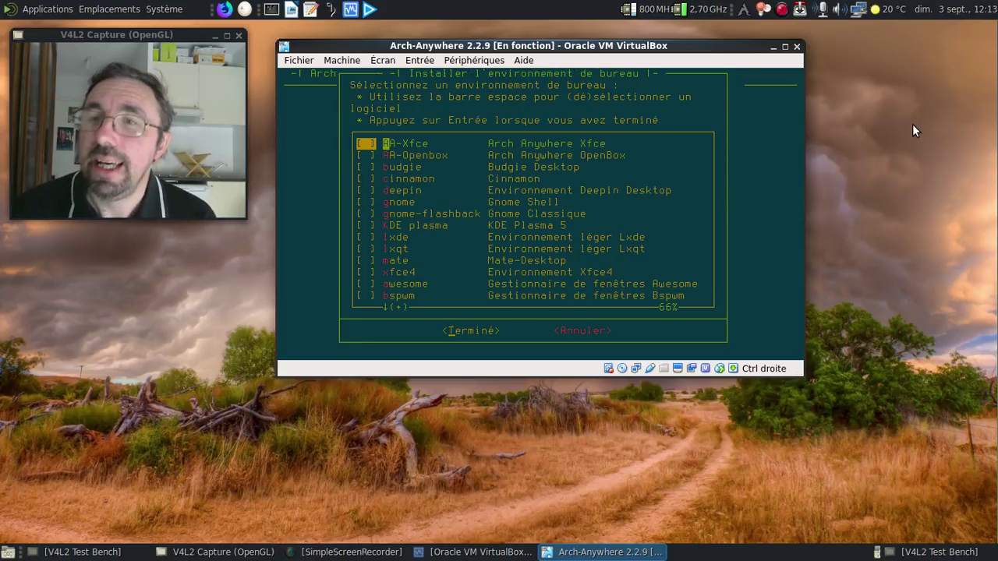
pyautogui.press('Down')
pyautogui.press('Down')
pyautogui.press('Down')
pyautogui.press('Down')
pyautogui.press('Down')
pyautogui.press('Down')
pyautogui.press('Down')
pyautogui.press('Down')
pyautogui.press('Down')
pyautogui.press('Down')
pyautogui.press('Down')
pyautogui.press('Down')
pyautogui.press('Down')
pyautogui.press('Down')
pyautogui.press('Down')
pyautogui.press('Down')
pyautogui.press('Down')
pyautogui.press('Down')
pyautogui.press('Down')
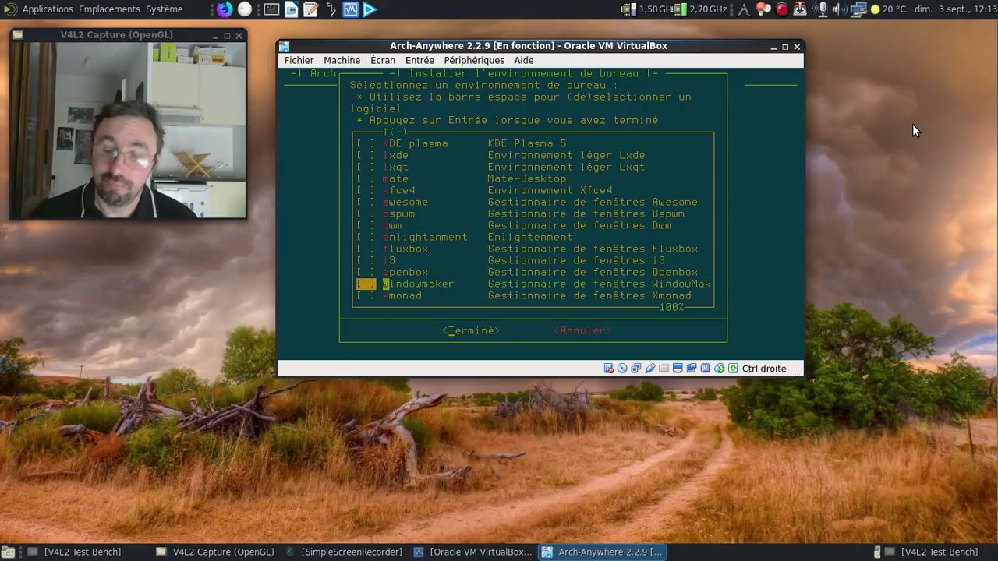
pyautogui.press('pageup')
pyautogui.press('pageup')
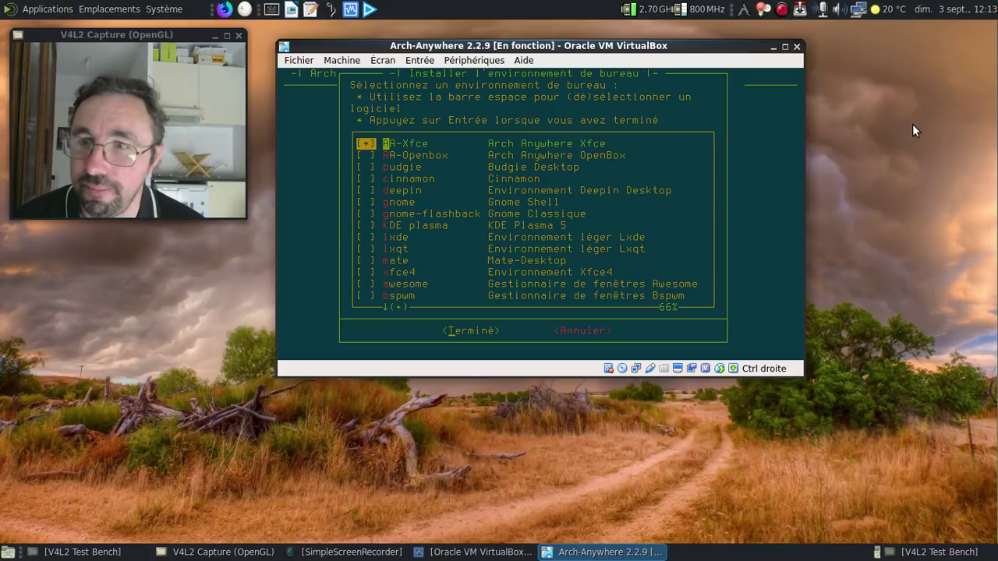
pyautogui.press('Return')
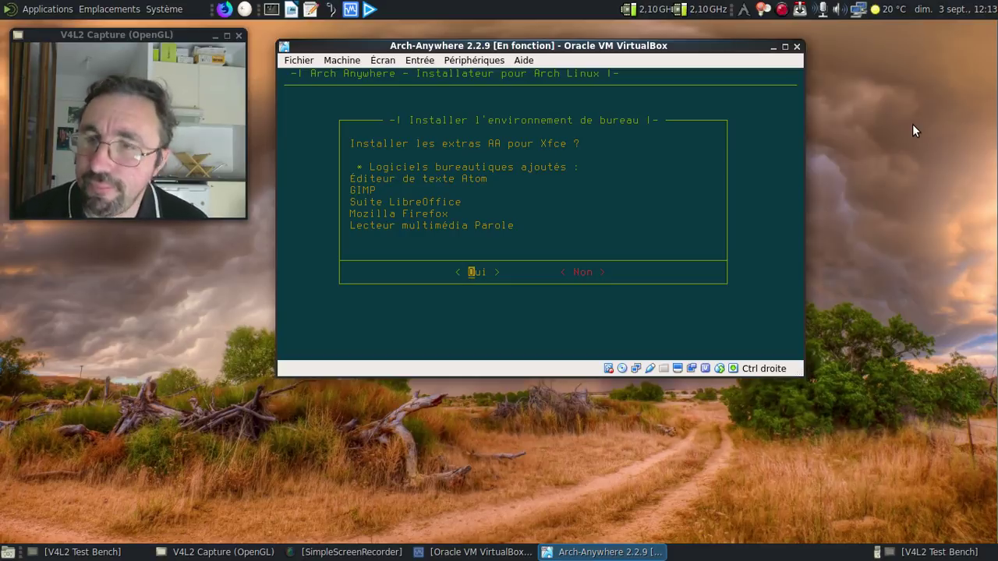
# Include the AA extras for Xfce, accept virtualbox-guest-utils and decline xf86-input-synaptics
pyautogui.press('Return')
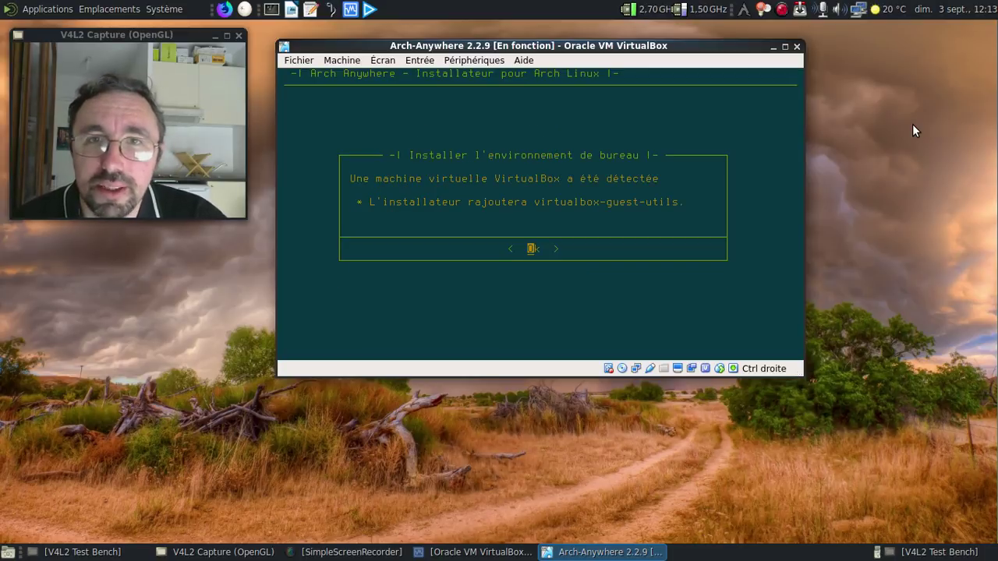
pyautogui.press('Return')
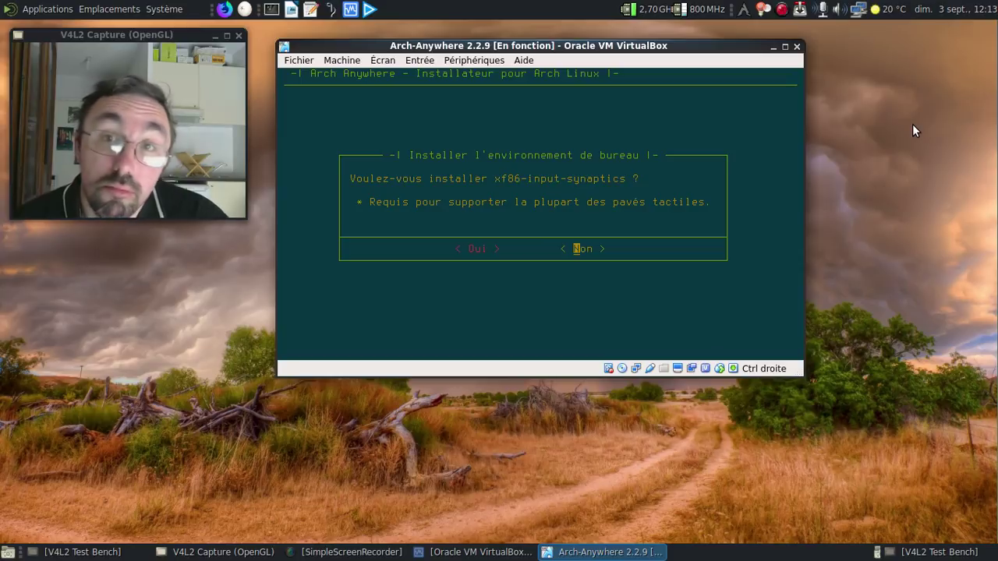
pyautogui.press('Return')
# Choose lightdm as the login manager and agree to list additional common software
pyautogui.press('Return')
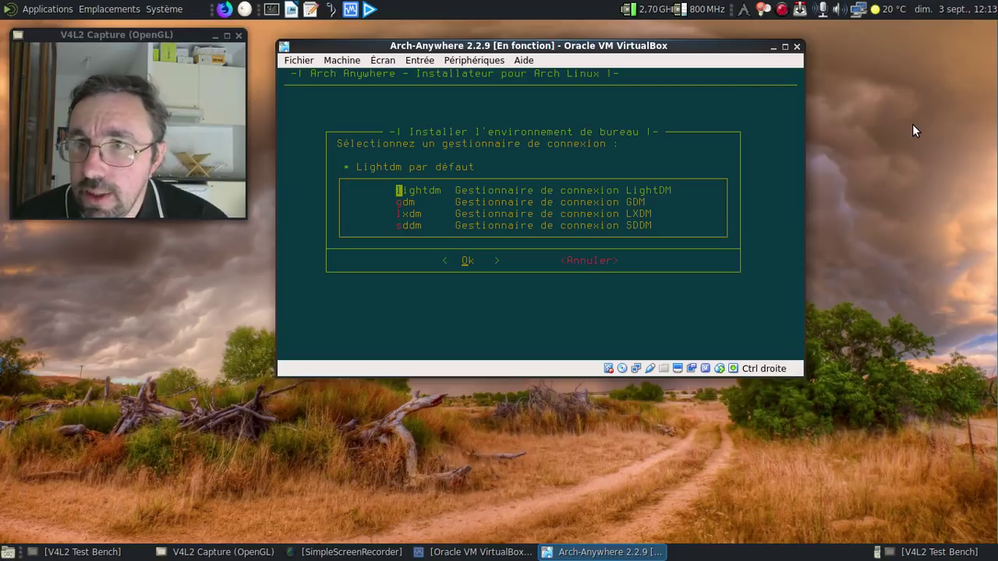
pyautogui.press('Return')
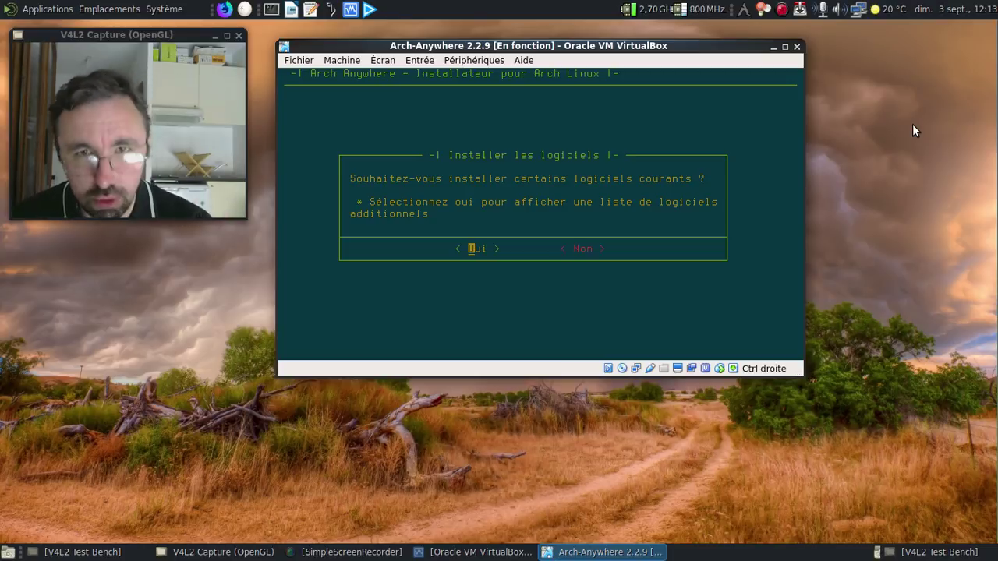
pyautogui.press('Return')
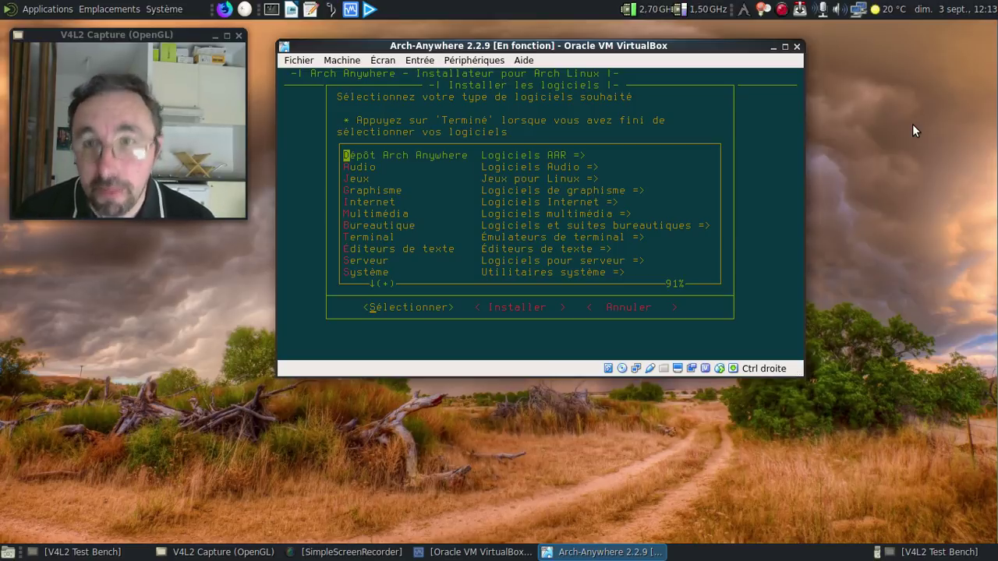
# Add the Arch Anywhere repository, and put arch-wiki-cli, fetchmirrors, fetchpkg, pacaur and pamac-aur on the installation list
pyautogui.press('Return')
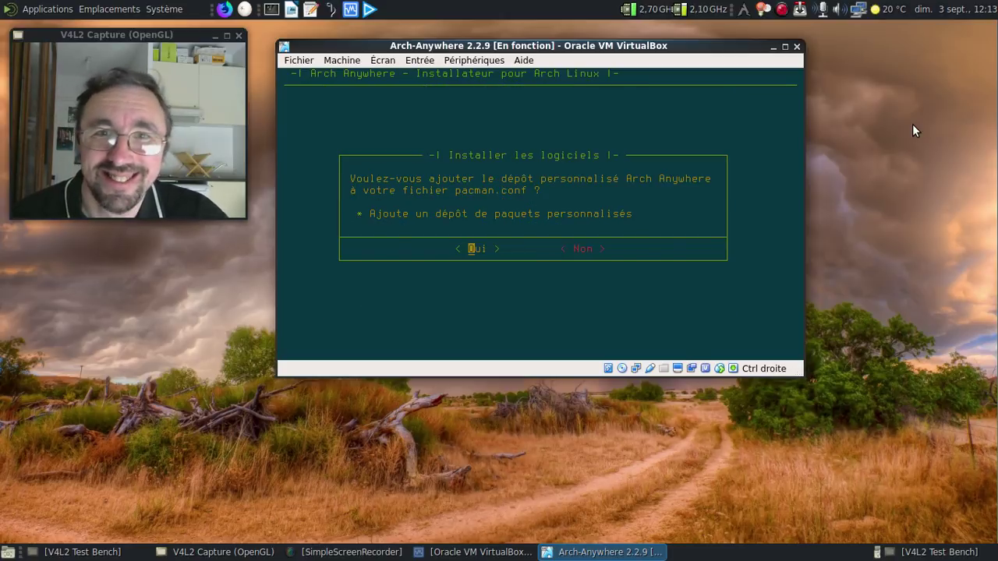
pyautogui.press('Return')
pyautogui.press('Down')
pyautogui.press('Down')
pyautogui.press('Down')
pyautogui.press('Down')
pyautogui.press('Down')
pyautogui.press('Down')
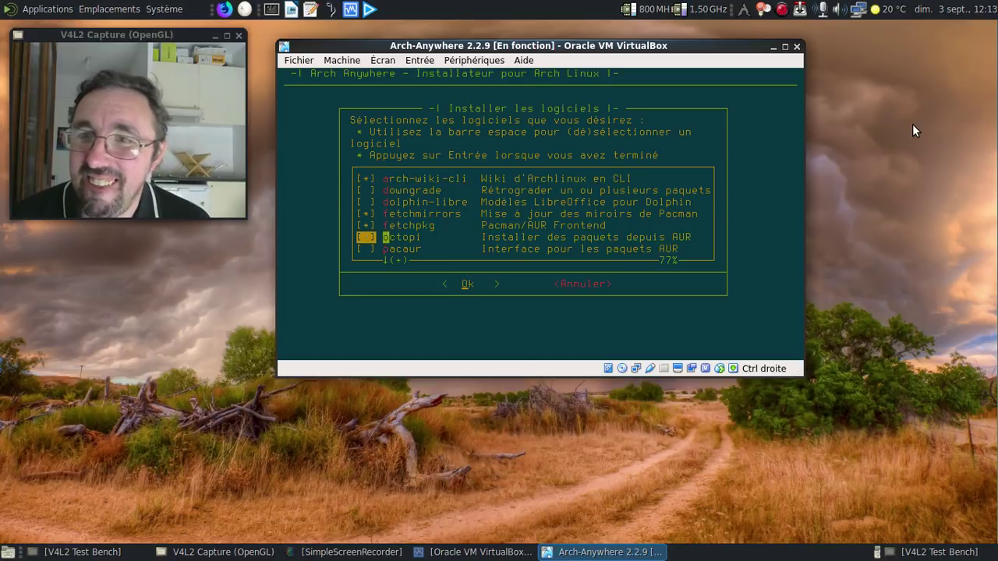
pyautogui.press('space')
pyautogui.press('Down')
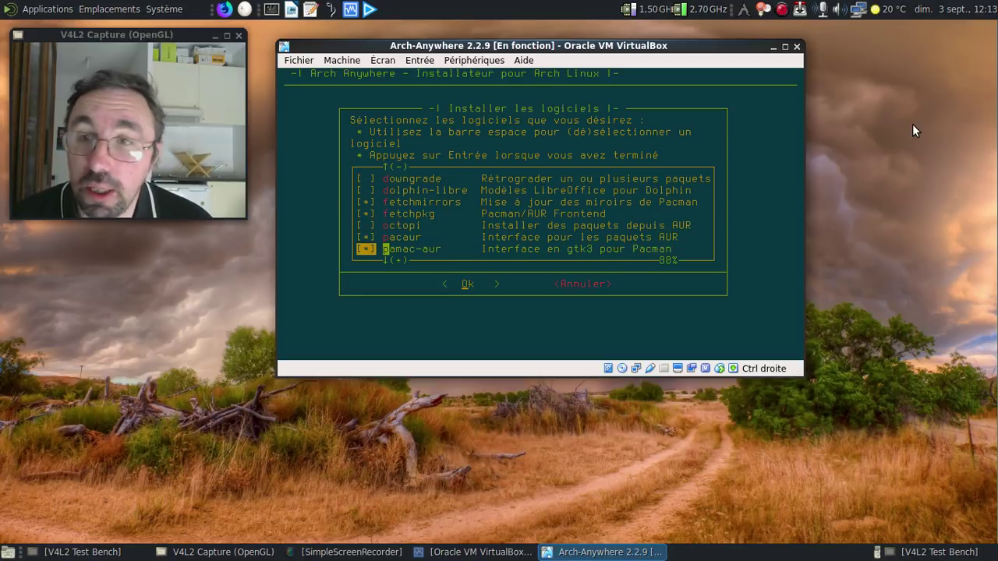
pyautogui.press('Return')
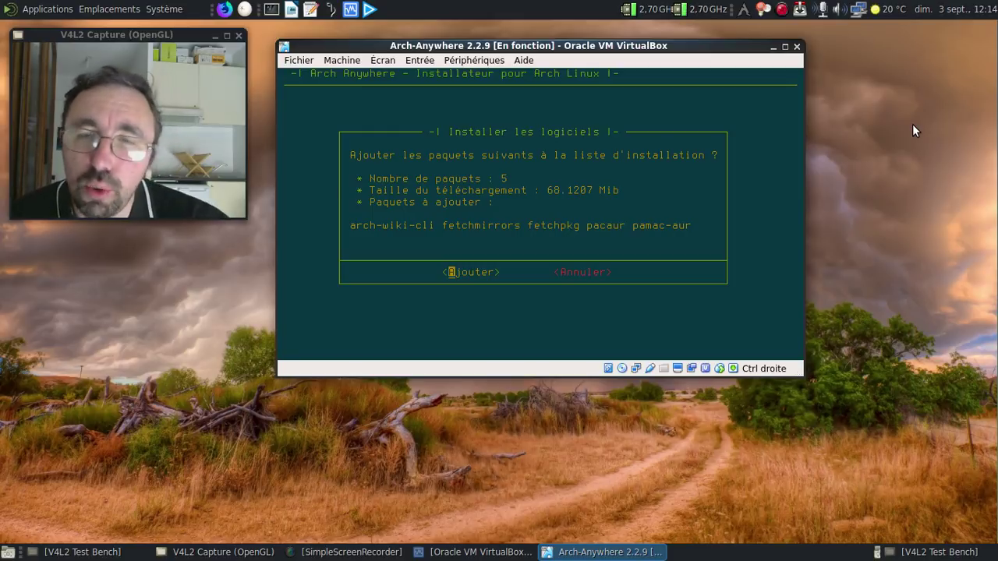
pyautogui.press('Return')
# Add steam from the Jeux category to the installation list
pyautogui.press('Down')
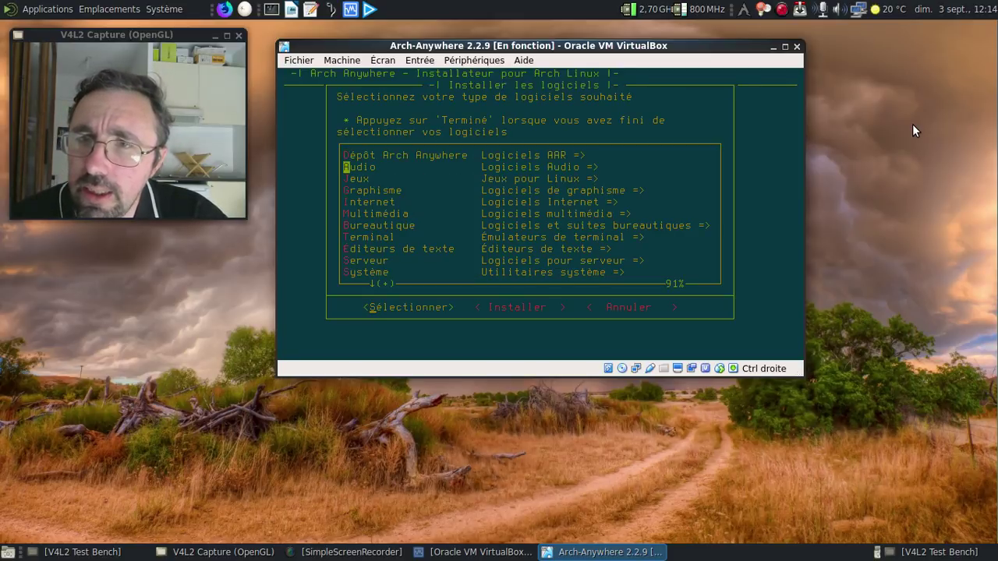
pyautogui.press('Down')
pyautogui.press('Down')
pyautogui.press('Up')
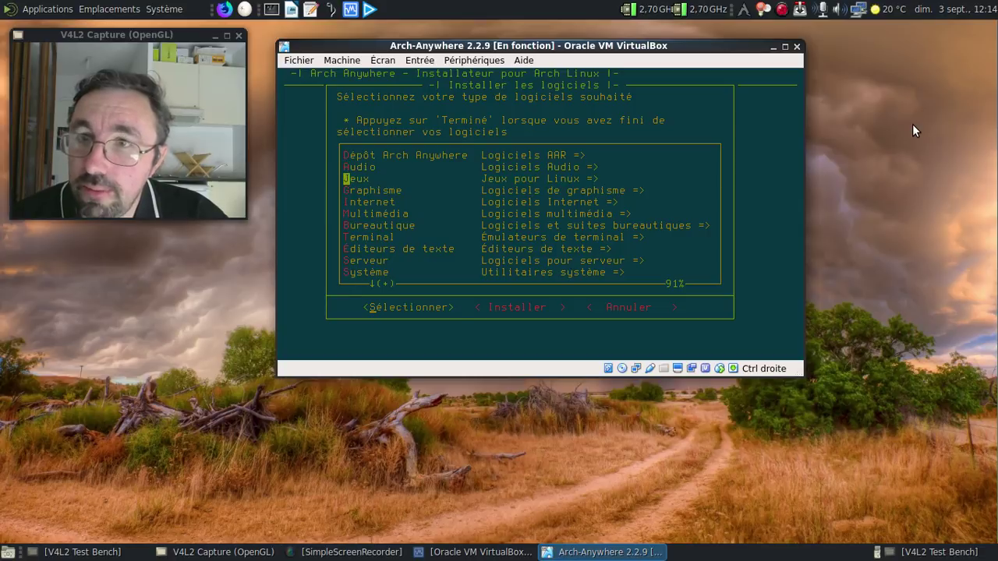
pyautogui.press('Return')
pyautogui.press('Down')
pyautogui.press('Down')
pyautogui.press('Down')
pyautogui.press('Down')
pyautogui.press('Down')
pyautogui.press('Down')
pyautogui.press('Down')
pyautogui.press('Up')
pyautogui.press('Up')
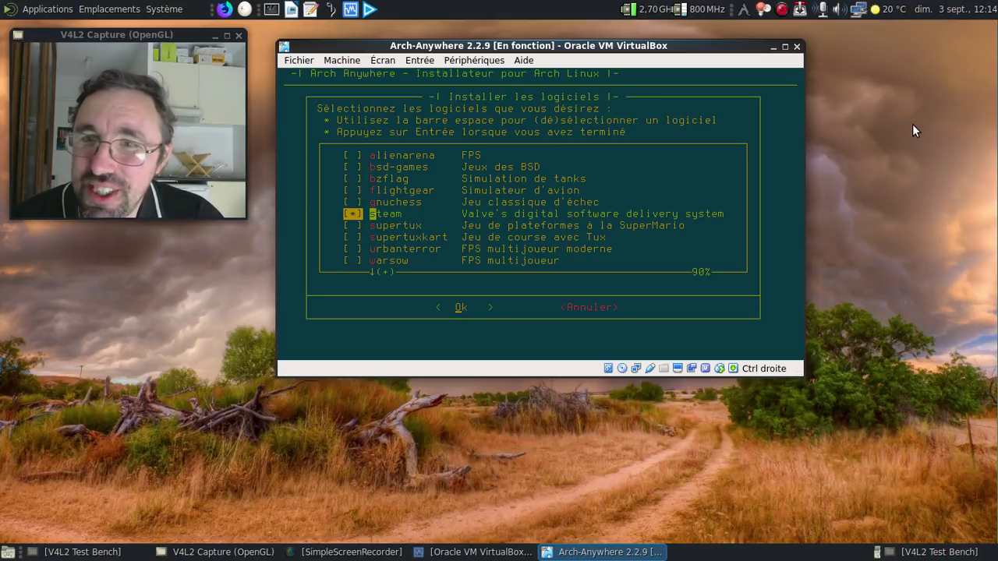
pyautogui.press('Return')
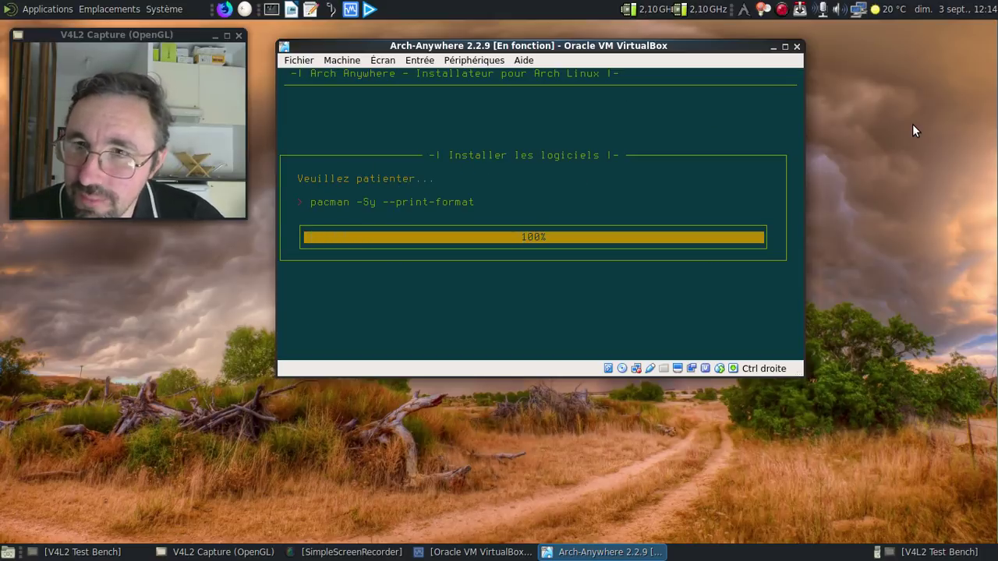
pyautogui.press('Return')
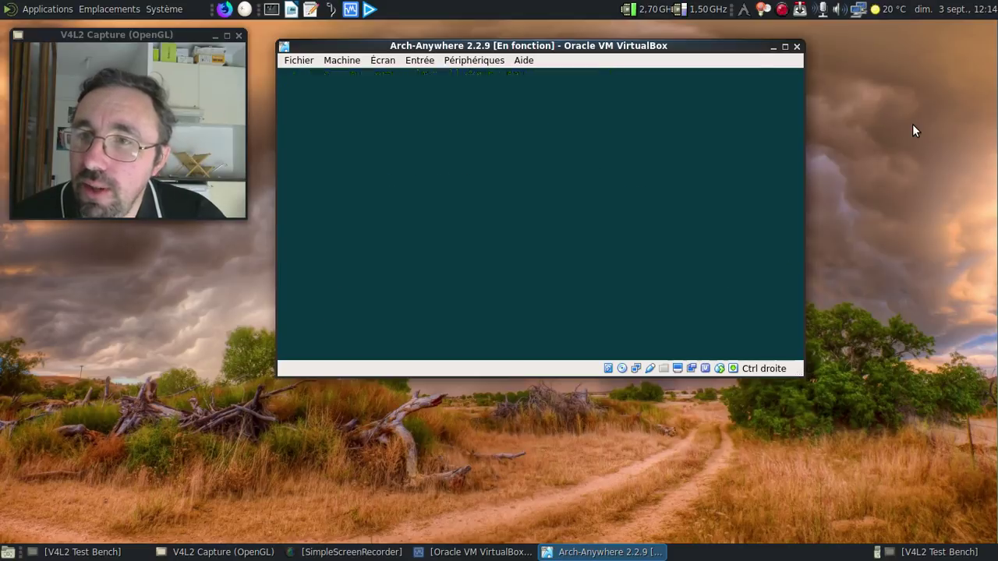
# Open the Internet software category and mark thunderbird for installation
pyautogui.press('Down')
pyautogui.press('Down')
pyautogui.press('Down')
pyautogui.press('Down')
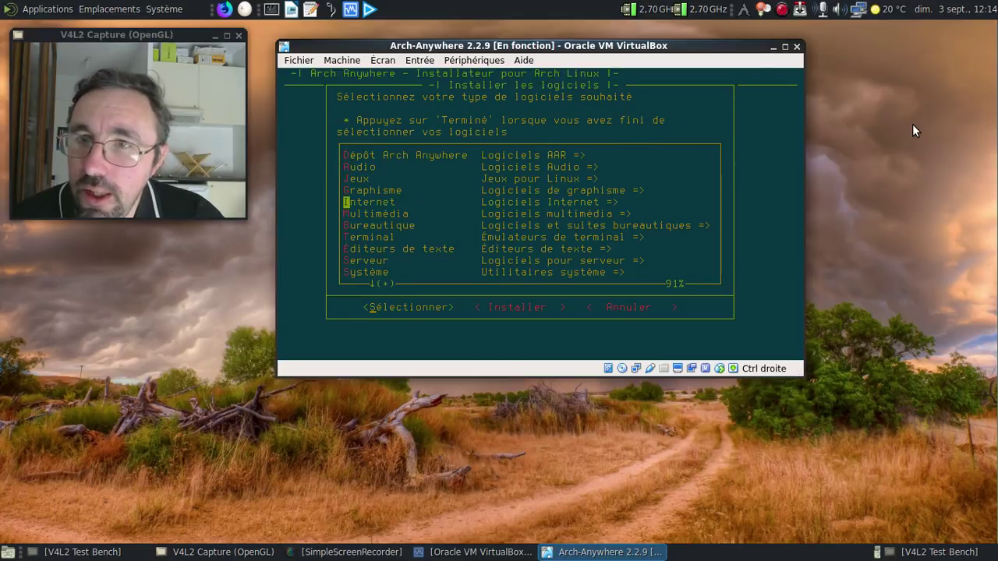
pyautogui.press('Return')
pyautogui.press('Down')
pyautogui.press('Down')
pyautogui.press('Down')
pyautogui.press('Down')
pyautogui.press('Down')
pyautogui.press('Down')
pyautogui.press('Down')
pyautogui.press('Down')
pyautogui.press('space')
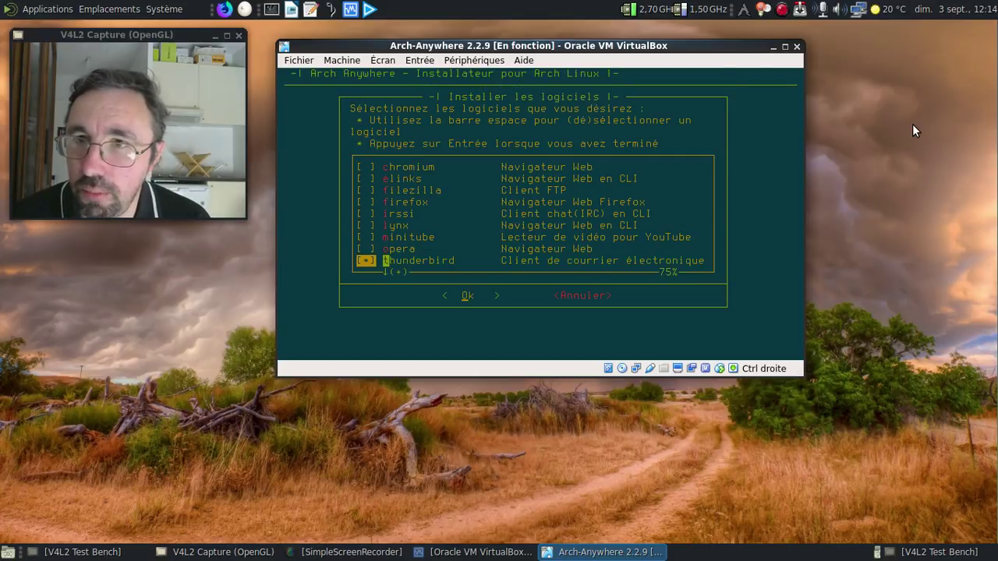
# Mark filezilla for installation in the Internet software list
pyautogui.press('Down')
pyautogui.press('Down')
pyautogui.press('Down')
pyautogui.press('Up')
pyautogui.press('Up')
pyautogui.press('Up')
pyautogui.press('Up')
pyautogui.press('Up')
pyautogui.press('Up')
pyautogui.press('Up')
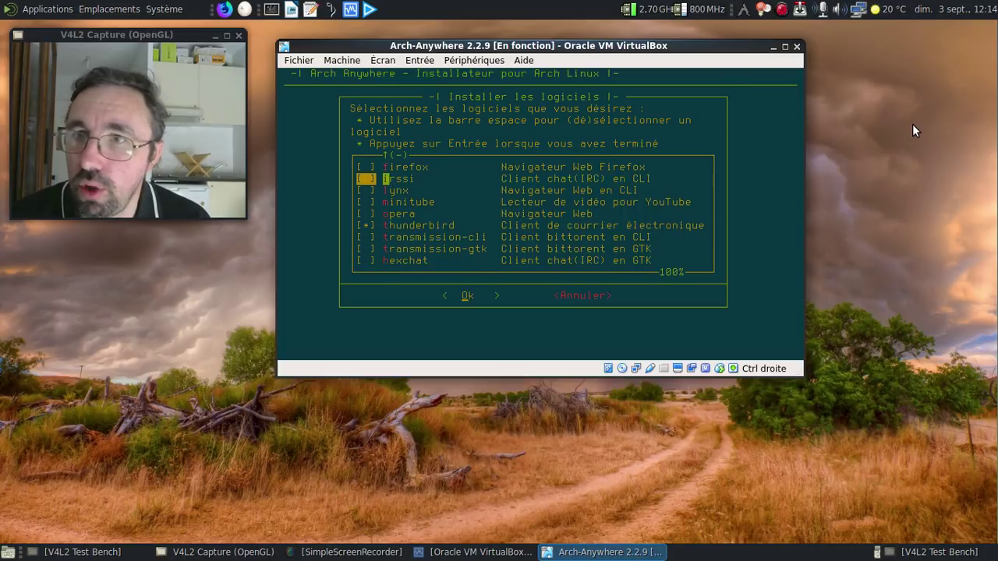
pyautogui.press('Up')
pyautogui.press('Up')
pyautogui.press('space')
# Mark transmission-gtk as well and add the chosen Internet packages to the installation list
pyautogui.press('Down')
pyautogui.press('Down')
pyautogui.press('Down')
pyautogui.press('Down')
pyautogui.press('Down')
pyautogui.press('Down')
pyautogui.press('Down')
pyautogui.press('Down')
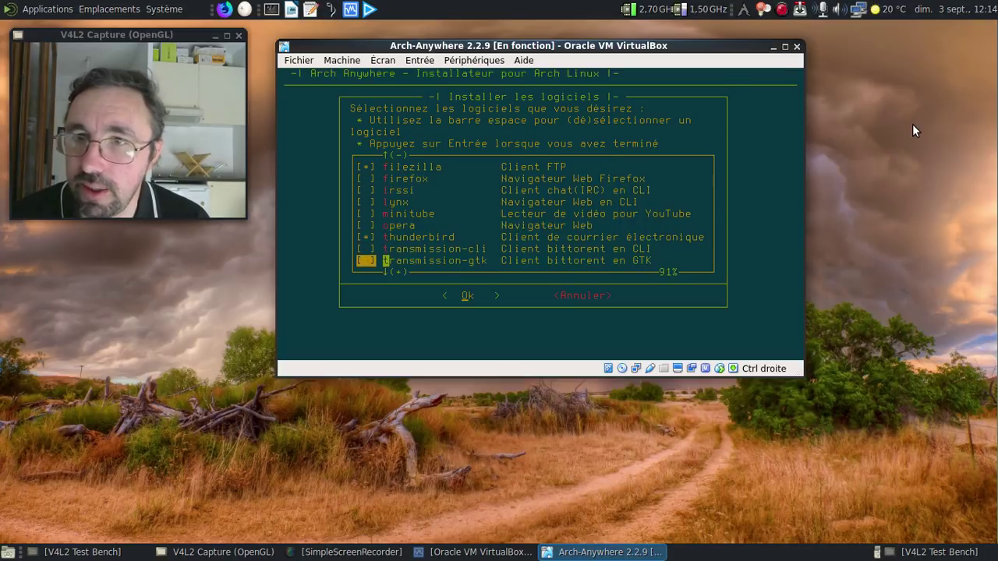
pyautogui.press('Return')
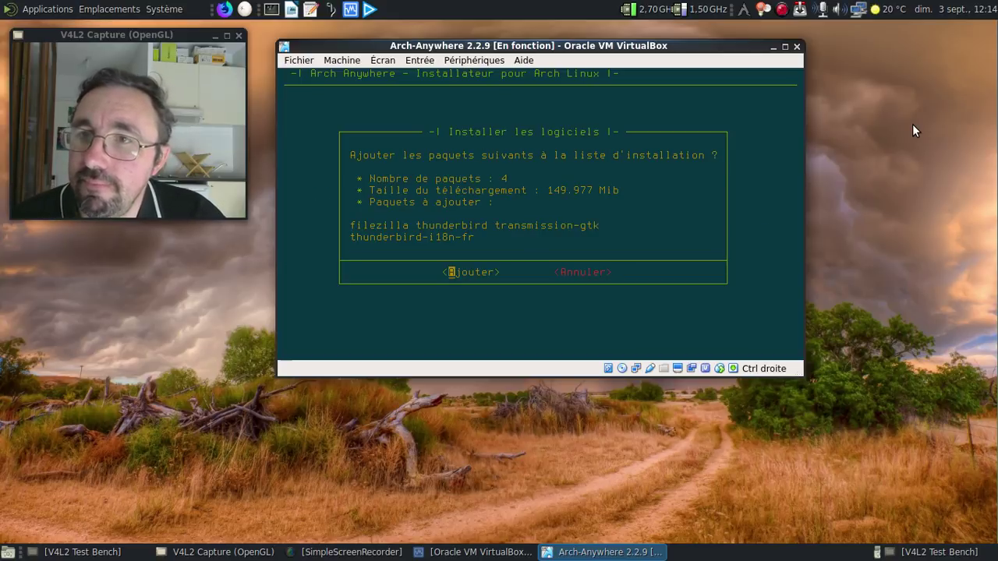
pyautogui.press('Return')
# Look over the terminal emulators offered in the Terminal category and leave it without selecting any
pyautogui.press('Down')
pyautogui.press('Down')
pyautogui.press('Down')
pyautogui.press('Down')
pyautogui.press('Down')
pyautogui.press('Down')
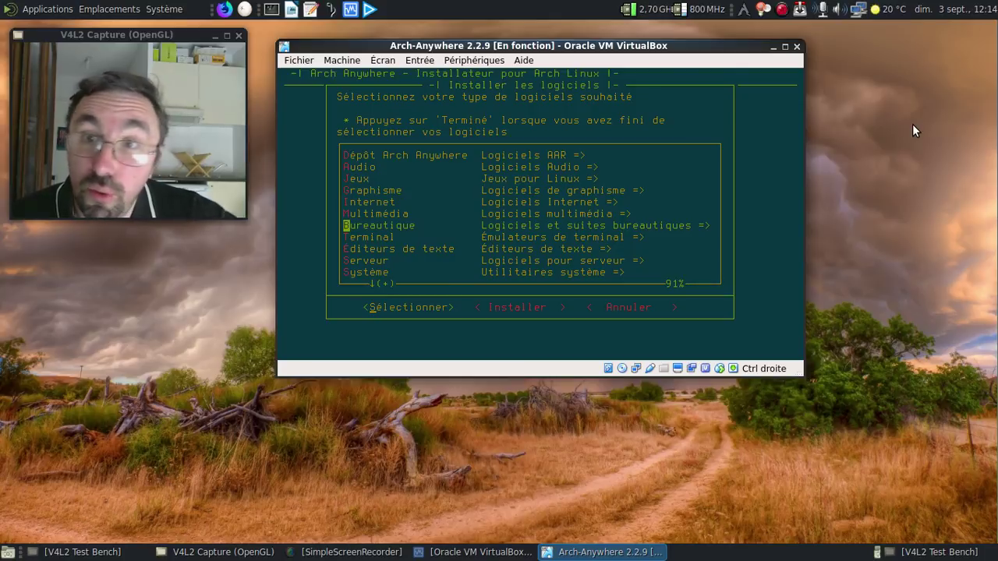
pyautogui.press('Down')
pyautogui.press('Return')
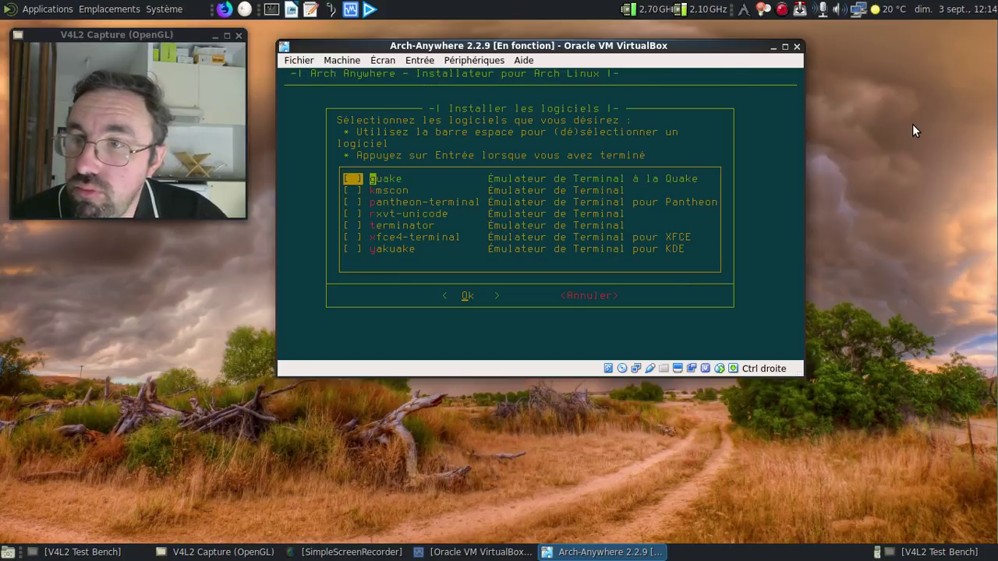
pyautogui.press('Tab')
pyautogui.press('Return')
# Open the Éditeurs de texte software category
pyautogui.press('Down')
pyautogui.press('Down')
pyautogui.press('Down')
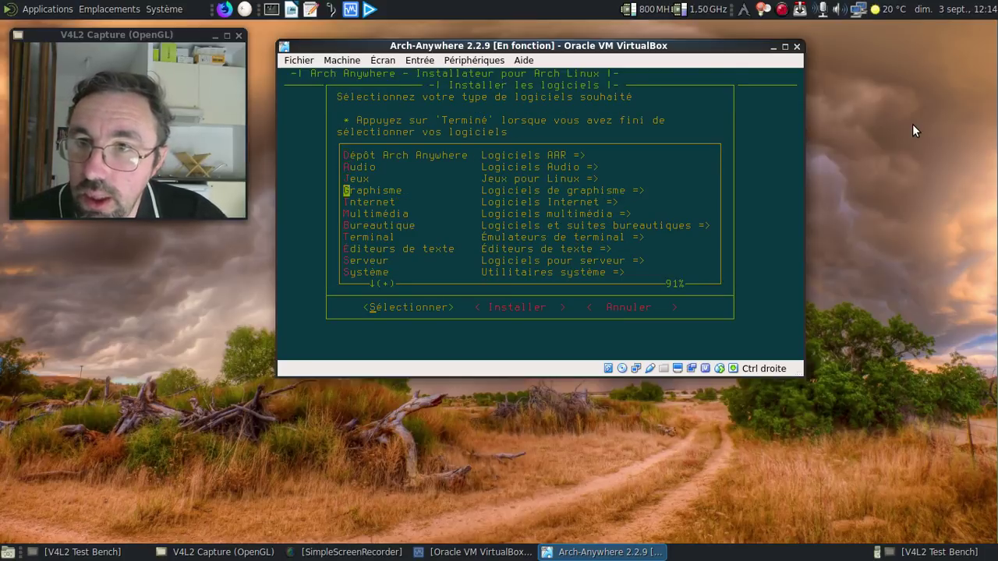
pyautogui.press('Down')
pyautogui.press('Down')
pyautogui.press('Down')
pyautogui.press('Down')
pyautogui.press('Down')
pyautogui.press('Return')
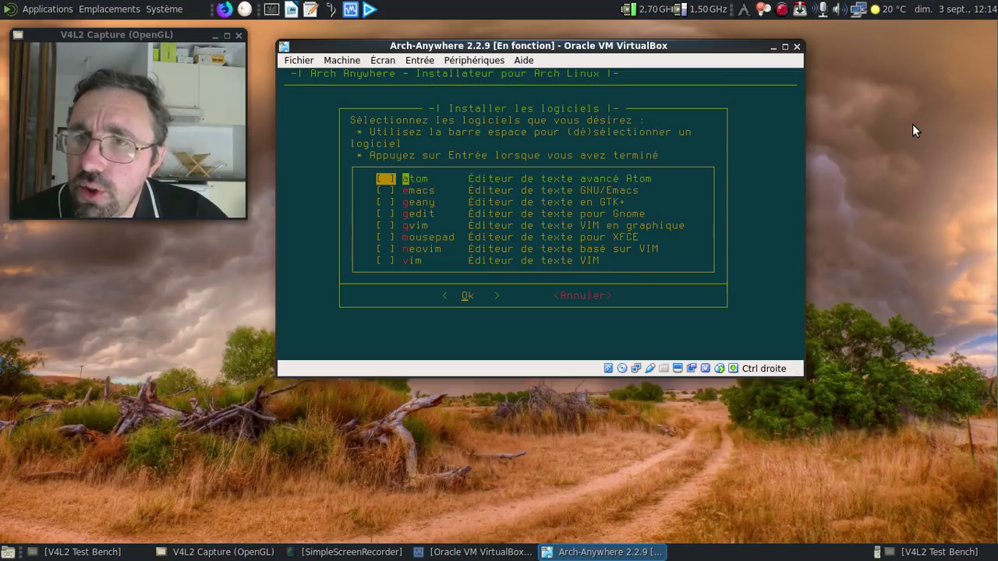
# Mark vim for installation in the text editors list
pyautogui.press('Down')
pyautogui.press('Down')
pyautogui.press('Down')
pyautogui.press('Down')
pyautogui.press('Down')
pyautogui.press('Down')
pyautogui.press('Down')
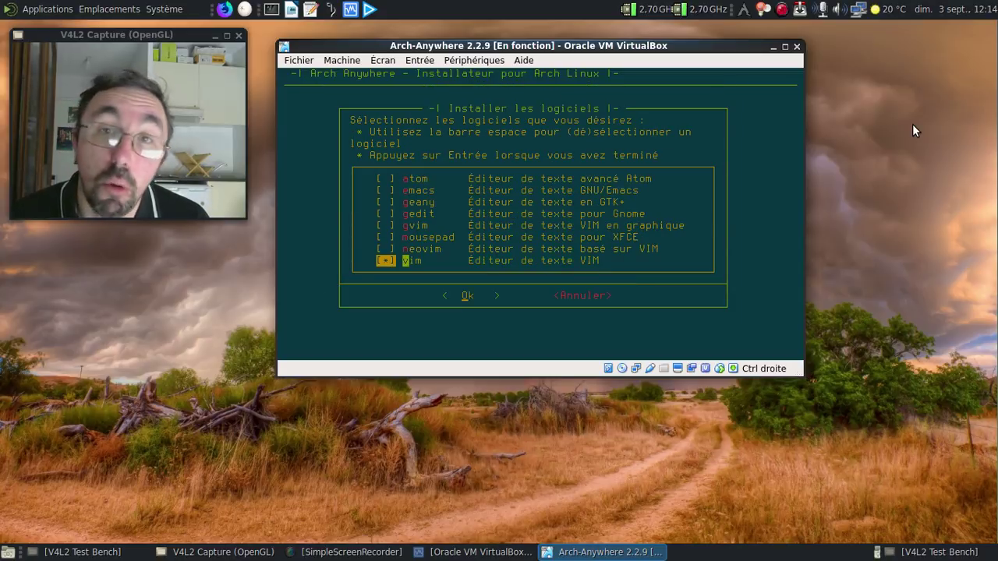
# Mark emacs and atom as well and add the chosen text editors to the installation list
pyautogui.press('Up')
pyautogui.press('Up')
pyautogui.press('Up')
pyautogui.press('Up')
pyautogui.press('Up')
pyautogui.press('Up')
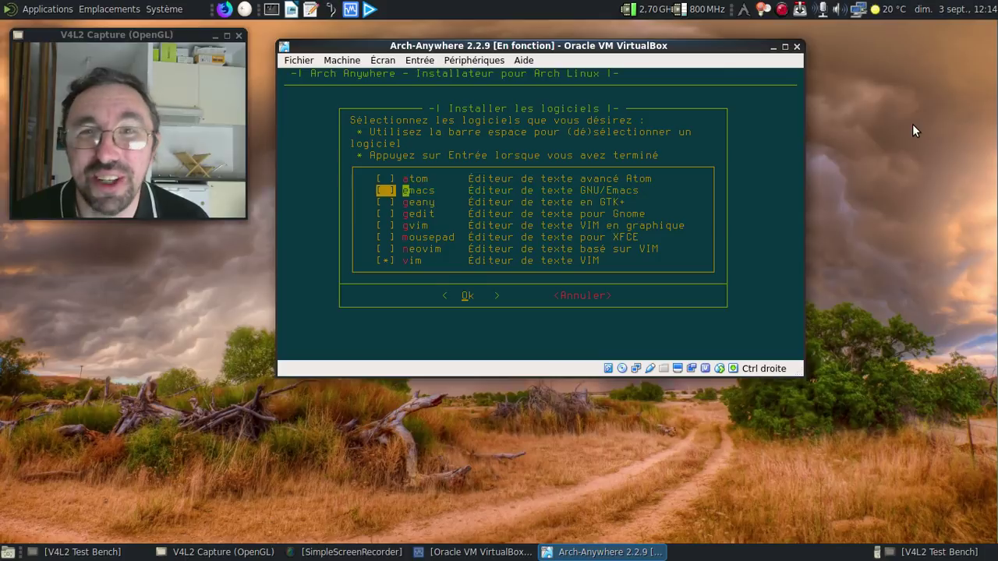
pyautogui.press('space')
pyautogui.press('Return')
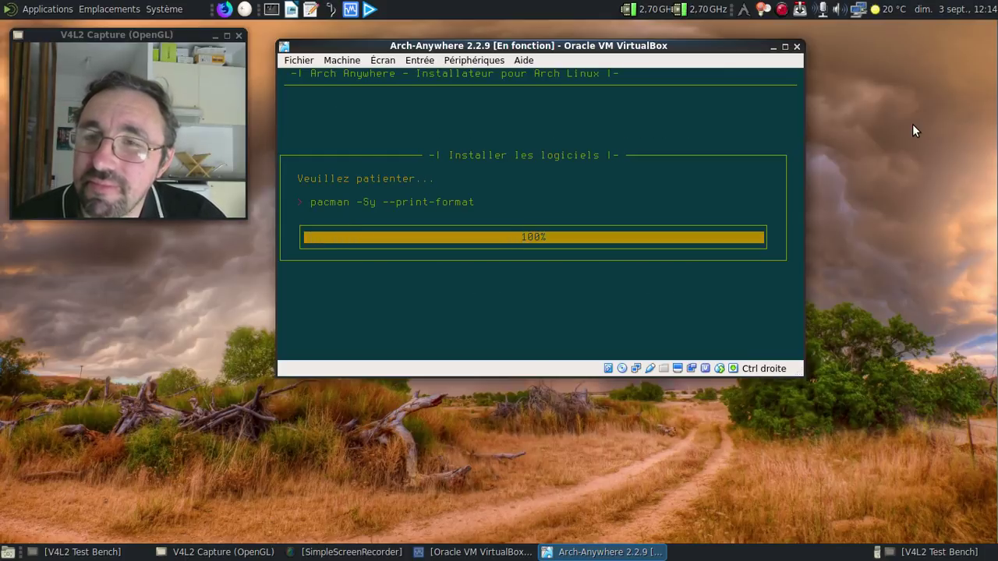
pyautogui.press('Return')
# Open the Serveur software category
pyautogui.press('Down')
pyautogui.press('Down')
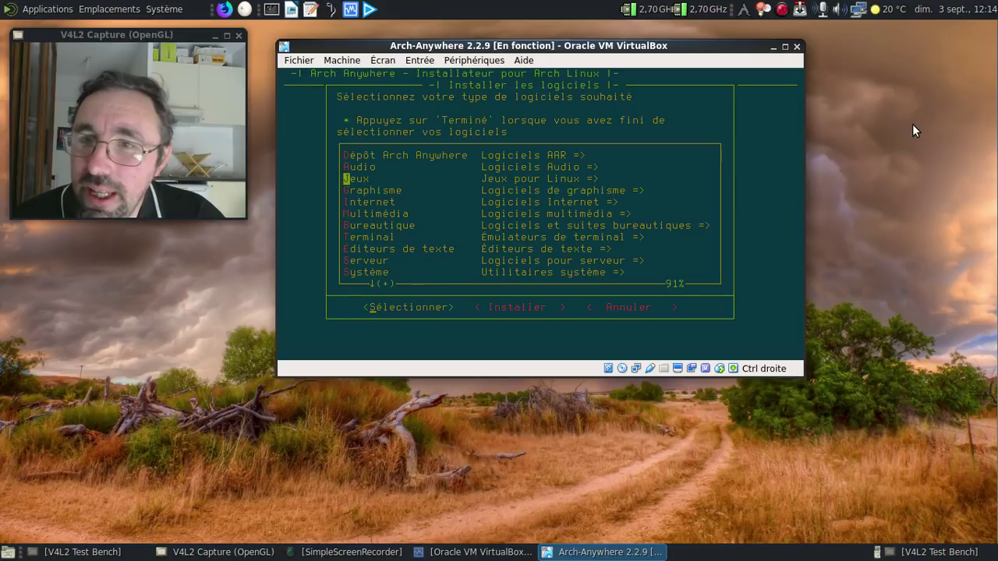
pyautogui.press('Down')
pyautogui.press('Down')
pyautogui.press('Down')
pyautogui.press('Down')
pyautogui.press('Down')
pyautogui.press('Down')
pyautogui.press('Down')
pyautogui.press('Return')
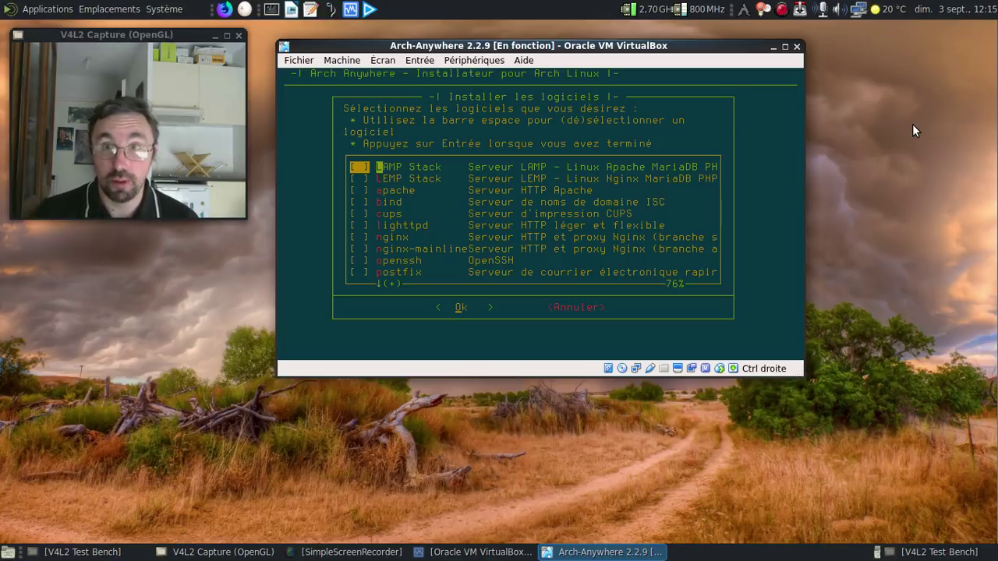
# Mark the cups print server for installation
pyautogui.press('Down')
pyautogui.press('Down')
pyautogui.press('Down')
pyautogui.press('Down')
pyautogui.press('space')
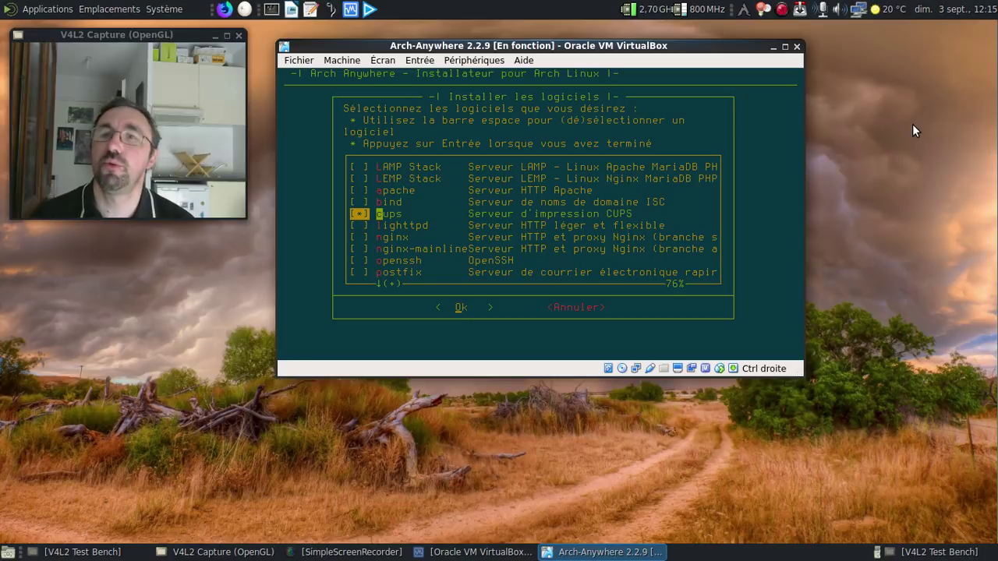
# Look through the remaining server packages down to vsftpd and validate the selection with only cups marked
pyautogui.press('Down')
pyautogui.press('Down')
pyautogui.press('Down')
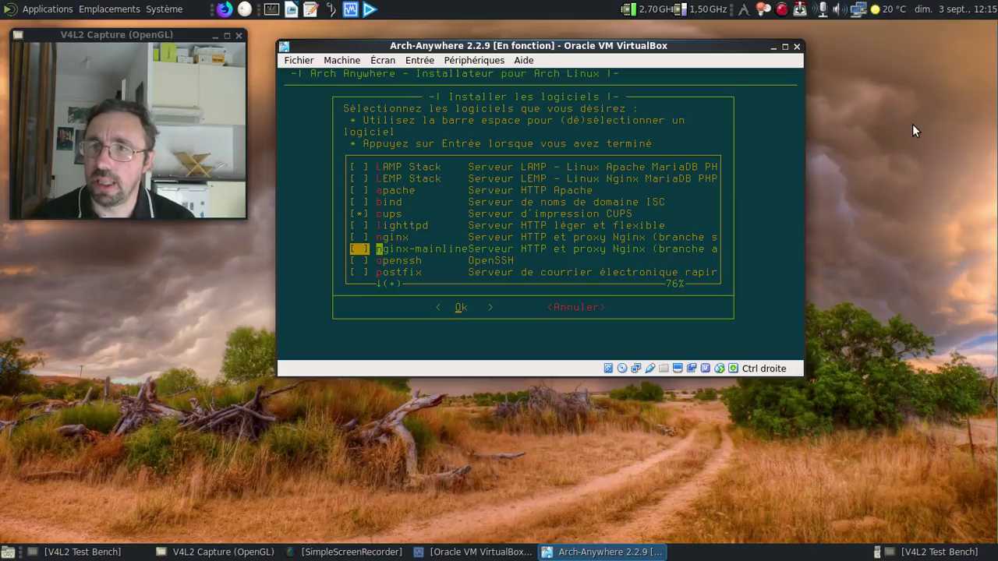
pyautogui.press('Down')
pyautogui.press('Down')
pyautogui.press('Down')
pyautogui.press('Down')
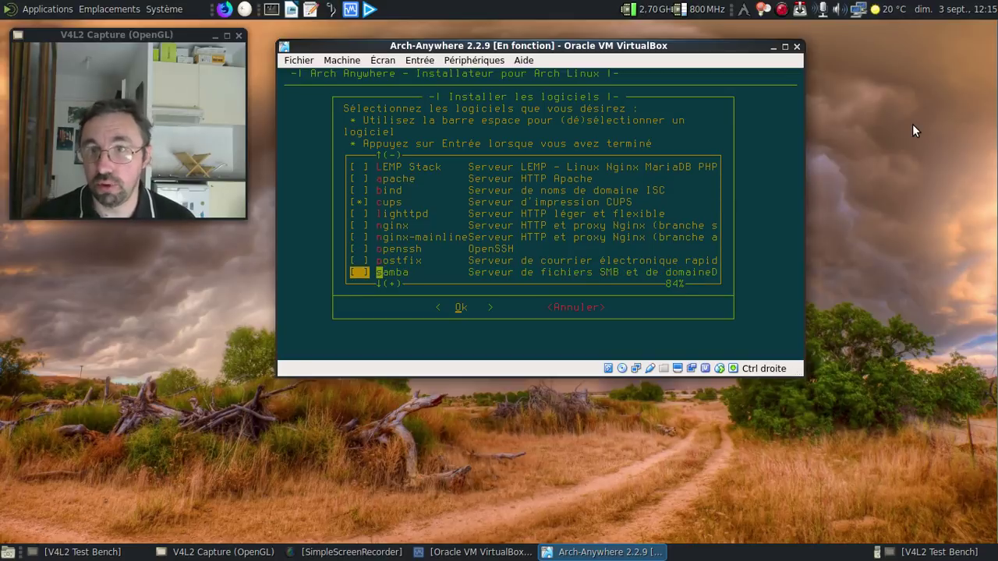
pyautogui.press('Down')
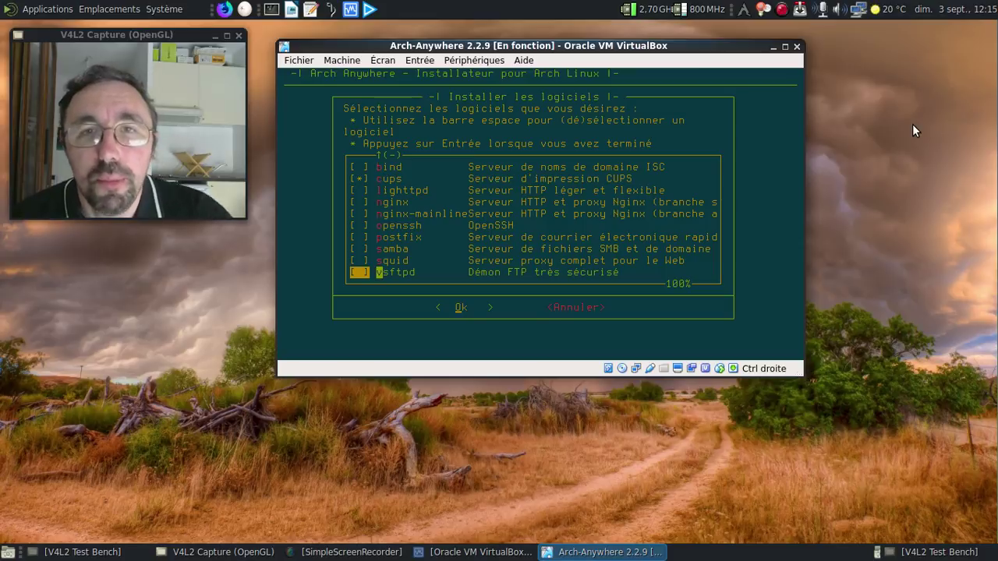
pyautogui.press('Return')
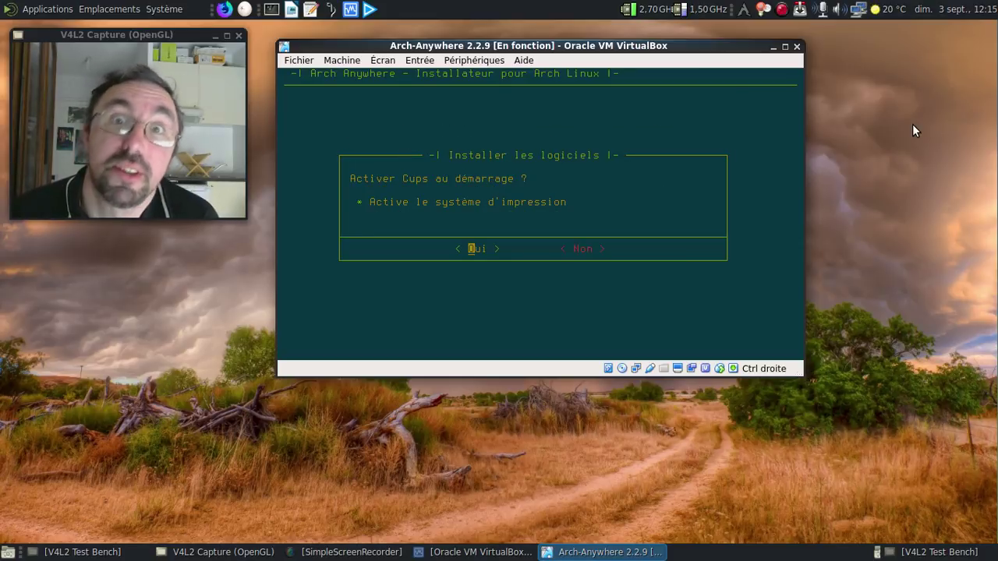
# Enable Cups at startup and decline starting the FTP server at boot
pyautogui.press('Return')
pyautogui.press('Right')
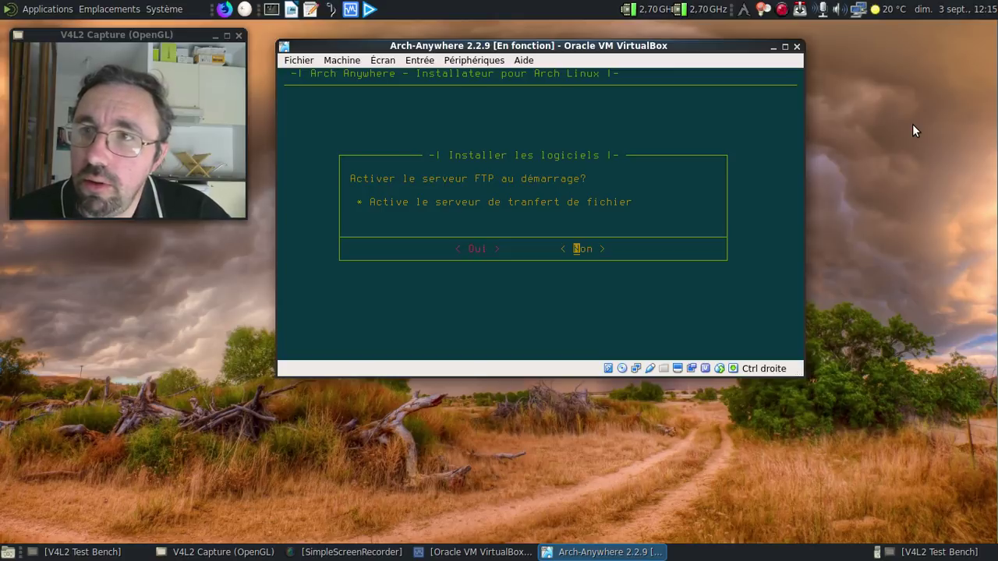
pyautogui.press('Return')
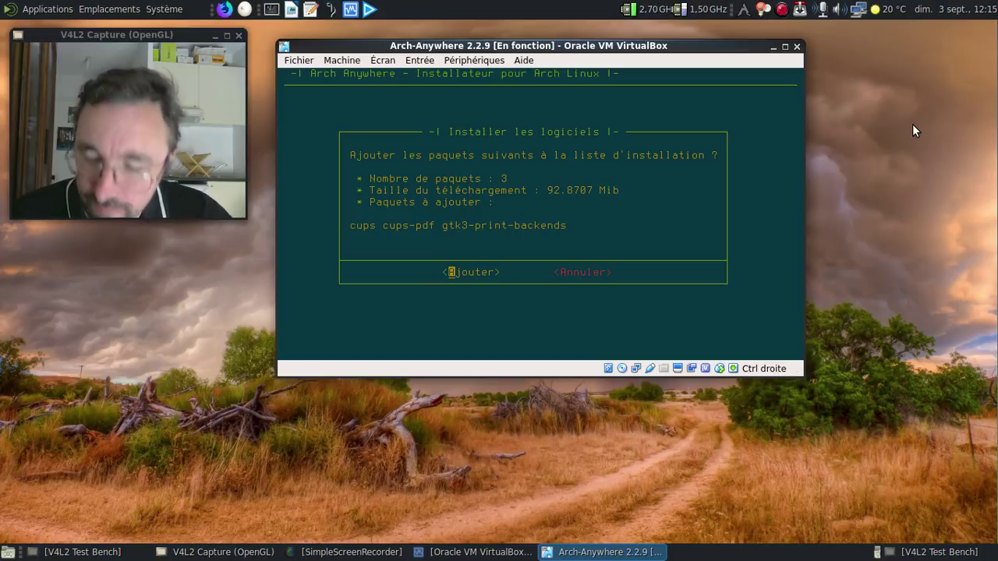
# Add the printing packages to the installation list and open the Système software category
pyautogui.press('Return')
pyautogui.press('Down')
pyautogui.press('Down')
pyautogui.press('Down')
pyautogui.press('Down')
pyautogui.press('Down')
pyautogui.press('Down')
pyautogui.press('Down')
pyautogui.press('Down')
pyautogui.press('Down')
pyautogui.press('Down')
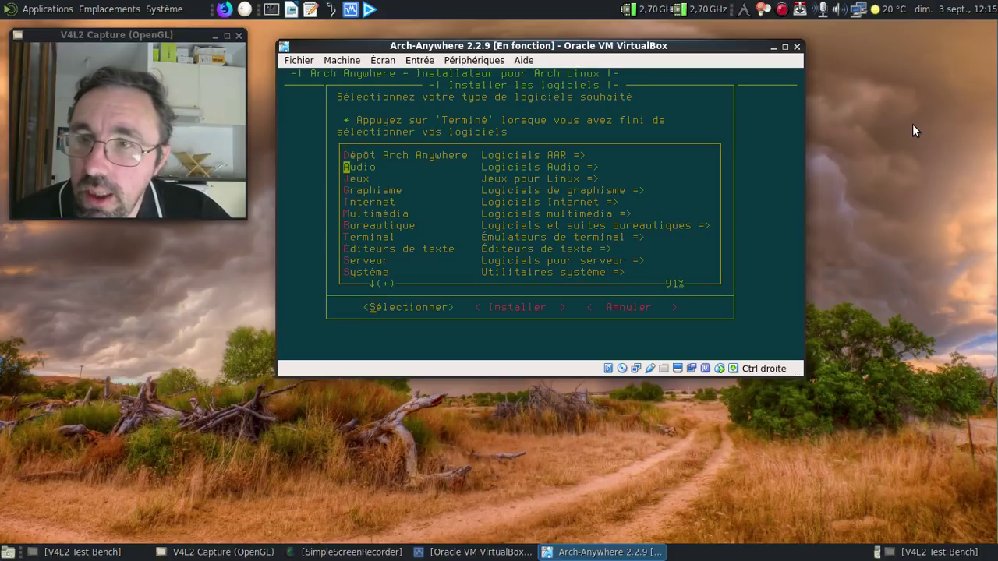
pyautogui.press('Return')
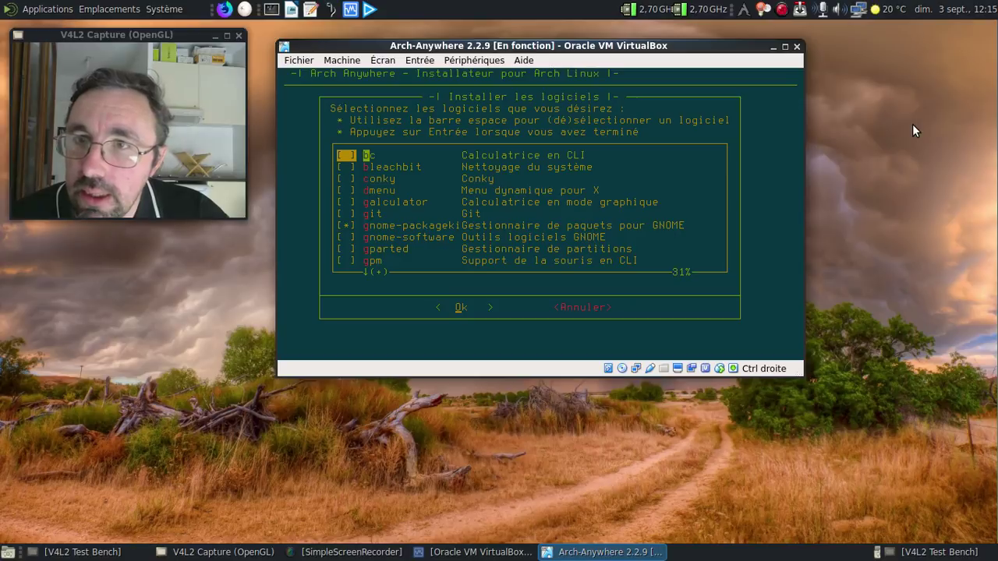
# Mark the partition manager gparted for installation in the system utilities list
pyautogui.press('Down')
pyautogui.press('Down')
pyautogui.press('Down')
pyautogui.press('Down')
pyautogui.press('Down')
pyautogui.press('Down')
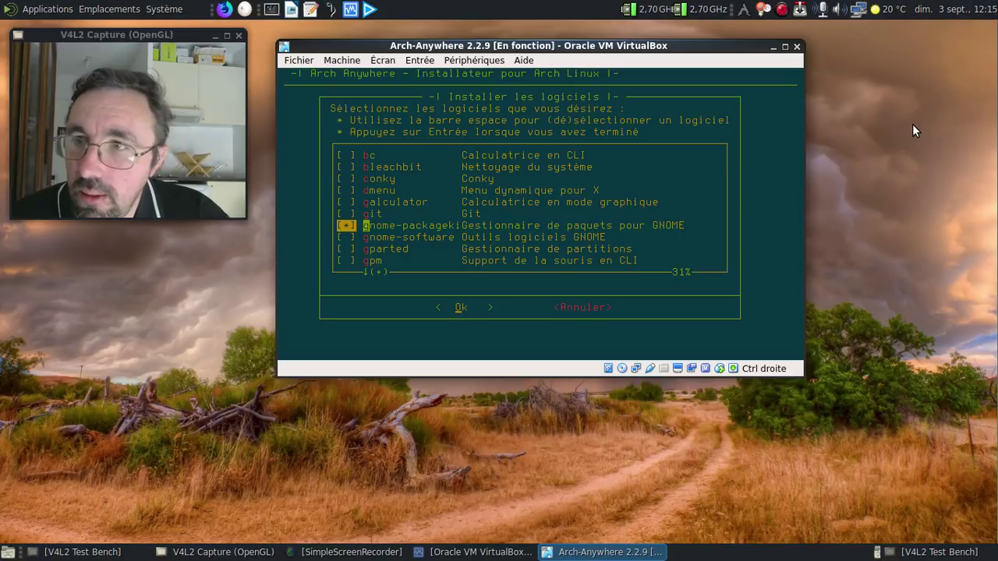
pyautogui.press('Down')
pyautogui.press('Down')
pyautogui.press('Down')
pyautogui.press('Down')
pyautogui.press('Down')
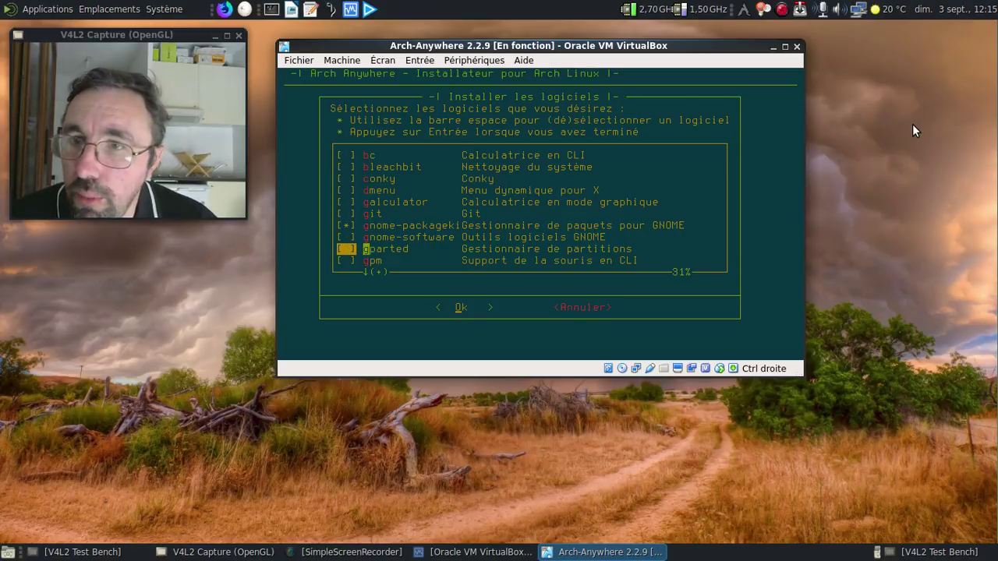
pyautogui.press('Down')
pyautogui.press('Down')
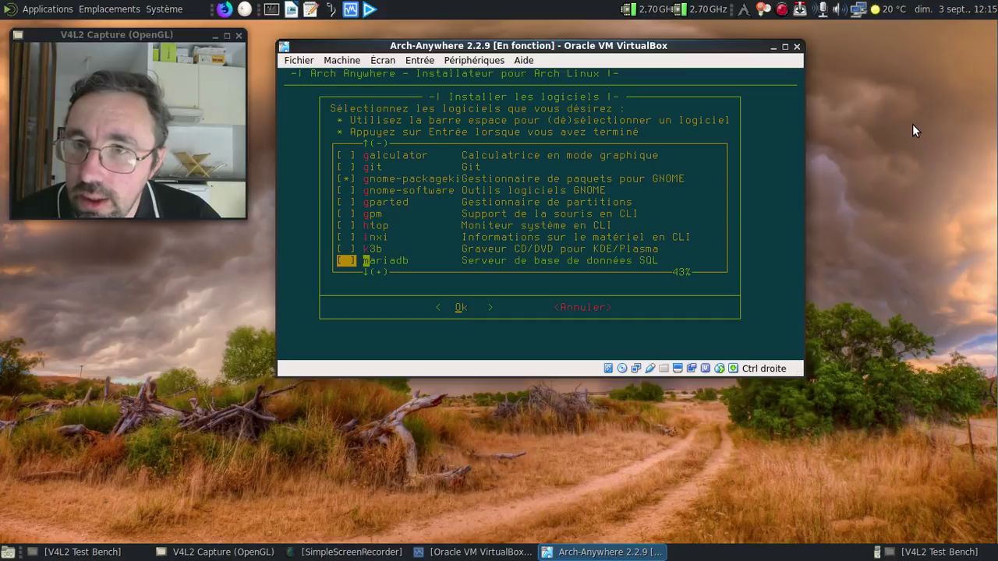
pyautogui.press('Up')
pyautogui.press('Up')
pyautogui.press('Up')
pyautogui.press('Up')
pyautogui.press('Up')
pyautogui.press('space')
# Mark the htop system monitor for installation
pyautogui.press('Down')
pyautogui.press('Down')
pyautogui.press('Down')
pyautogui.press('Down')
pyautogui.press('Down')
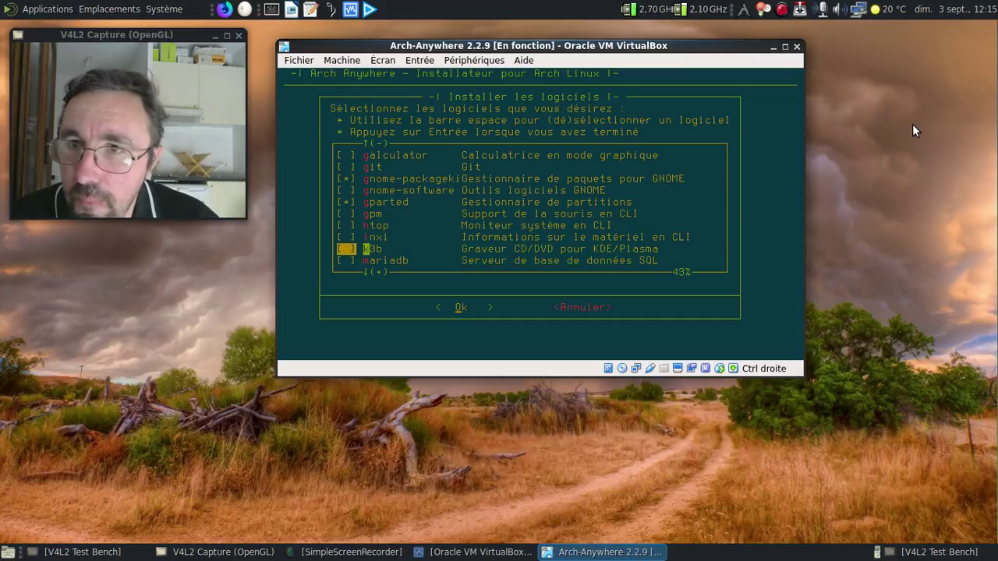
pyautogui.press('Up')
pyautogui.press('Up')
pyautogui.press('Up')
pyautogui.press('space')
# Mark ntfs-3g for installation in the system utilities list
pyautogui.press('Down')
pyautogui.press('Down')
pyautogui.press('Down')
pyautogui.press('Down')
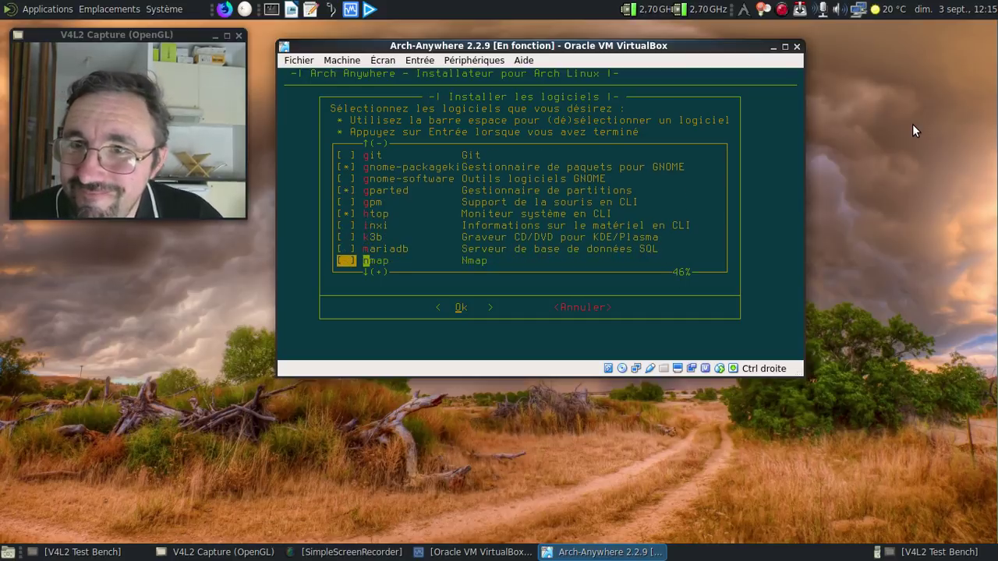
pyautogui.press('Down')
pyautogui.press('space')
pyautogui.press('Down')
pyautogui.press('Down')
pyautogui.press('Down')
pyautogui.press('Up')
pyautogui.press('Up')
pyautogui.press('Up')
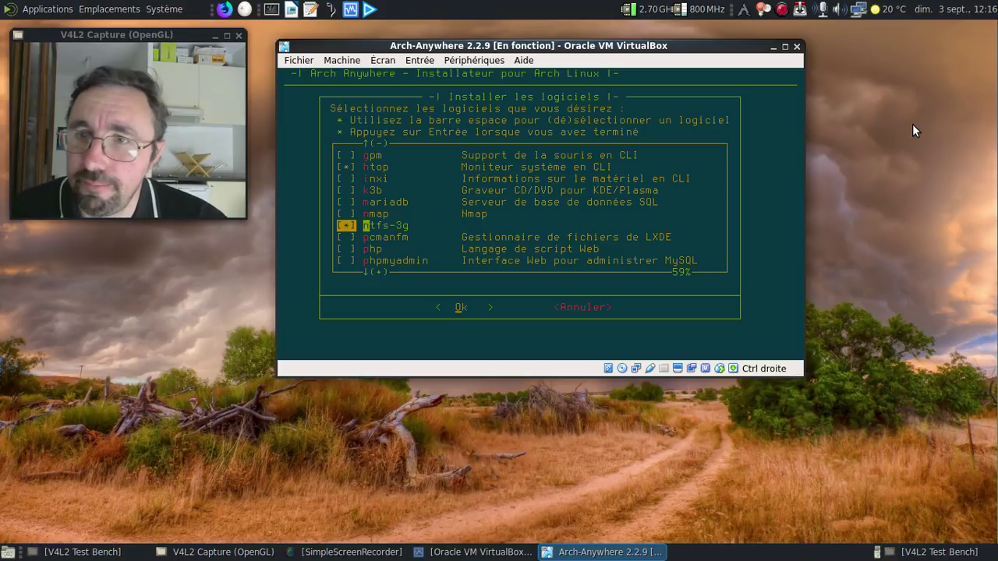
# Look through the remaining system utilities down to xscreensaver and add the marked packages to the installation list
pyautogui.press('Down')
pyautogui.press('Down')
pyautogui.press('Down')
pyautogui.press('Down')
pyautogui.press('Down')
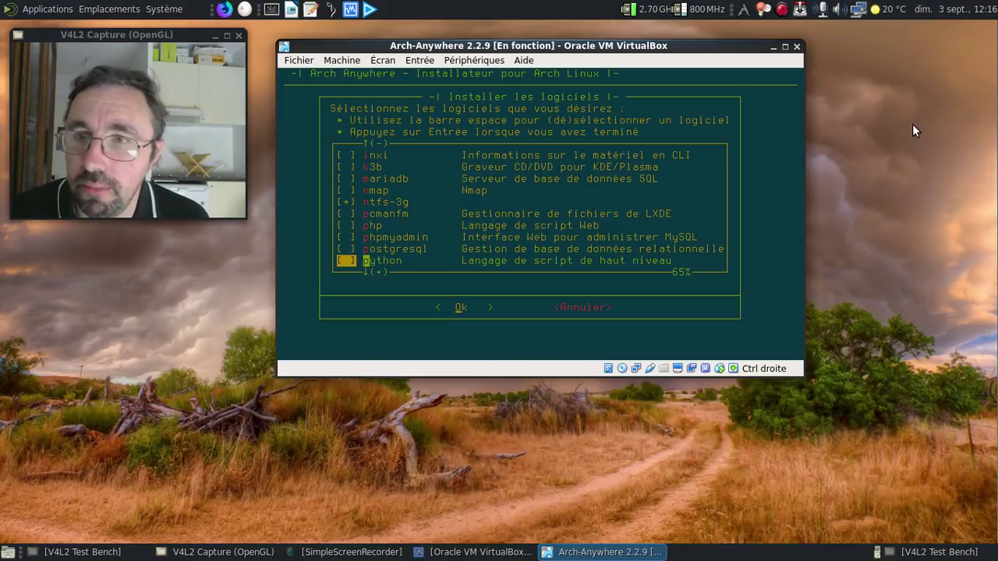
pyautogui.press('Down')
pyautogui.press('Down')
pyautogui.press('Down')
pyautogui.press('Down')
pyautogui.press('Down')
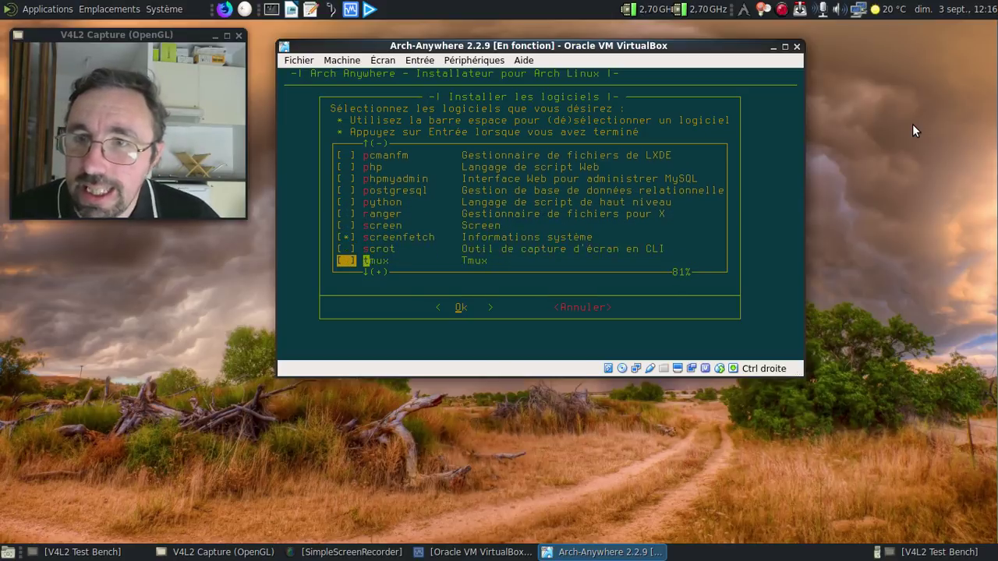
pyautogui.press('Down')
pyautogui.press('Down')
pyautogui.press('Down')
pyautogui.press('Down')
pyautogui.press('Down')
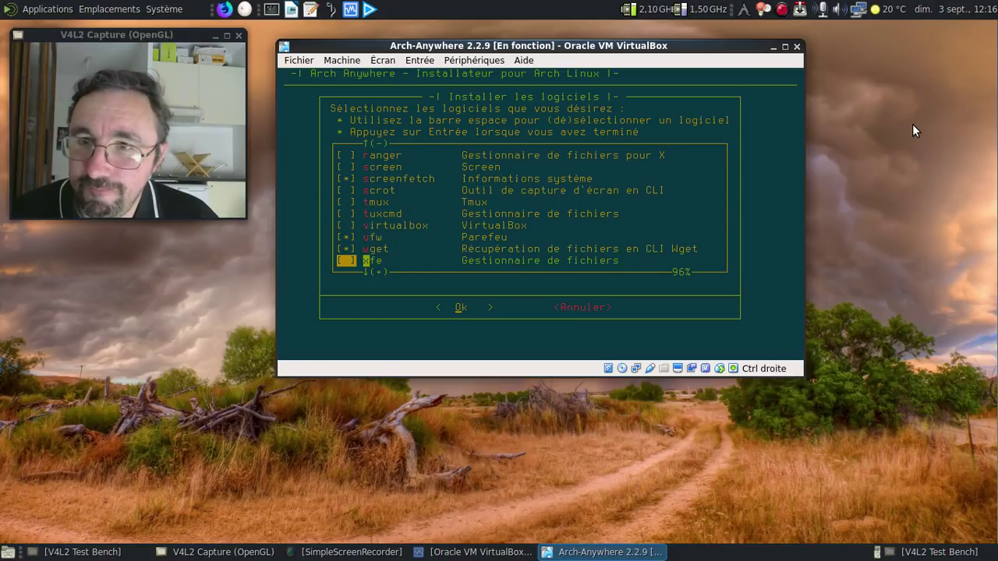
pyautogui.press('Down')
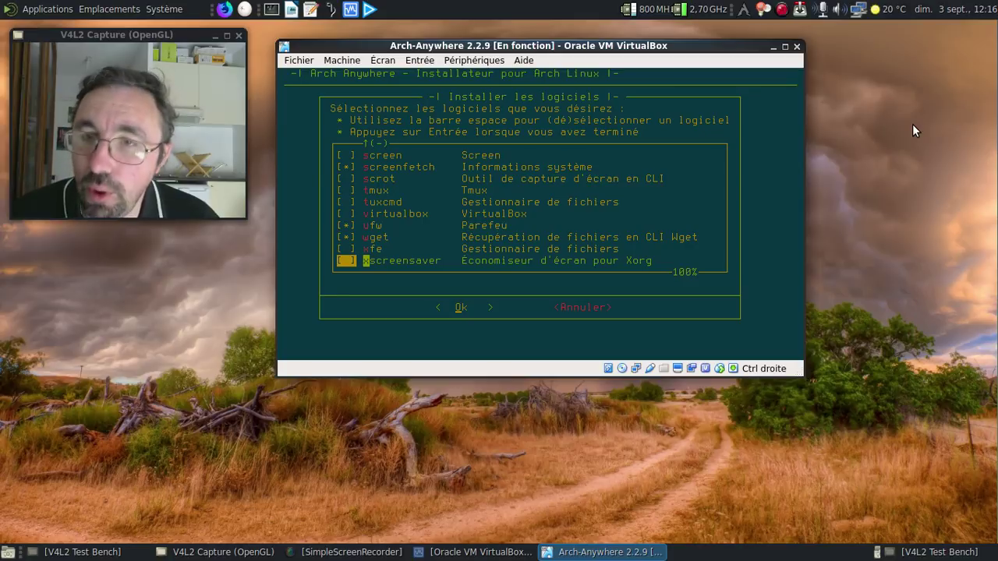
pyautogui.press('Return')
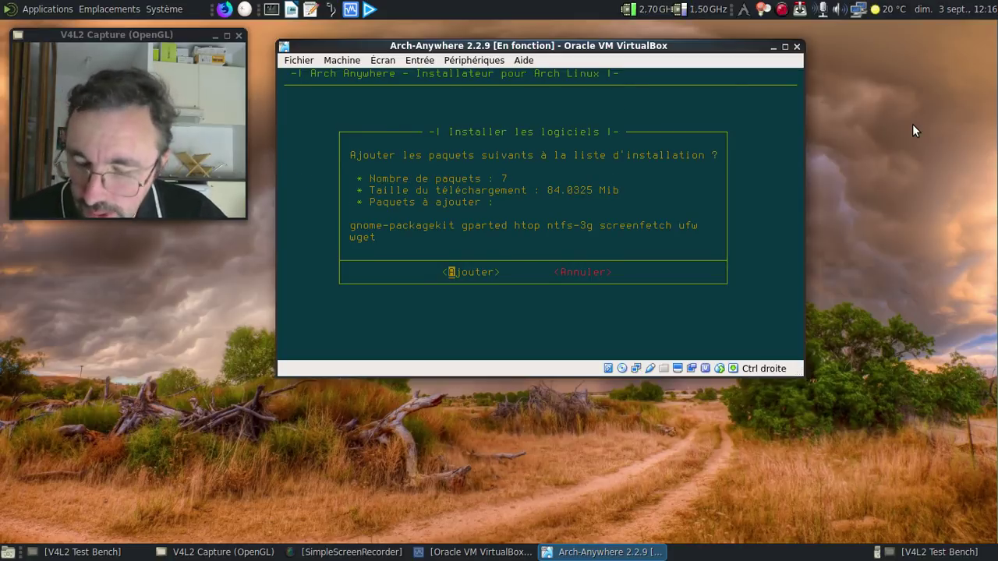
pyautogui.press('Return')
# Finish the software selection and start installing the Arch Linux base system on /dev/sda
pyautogui.press('End')
pyautogui.press('Return')
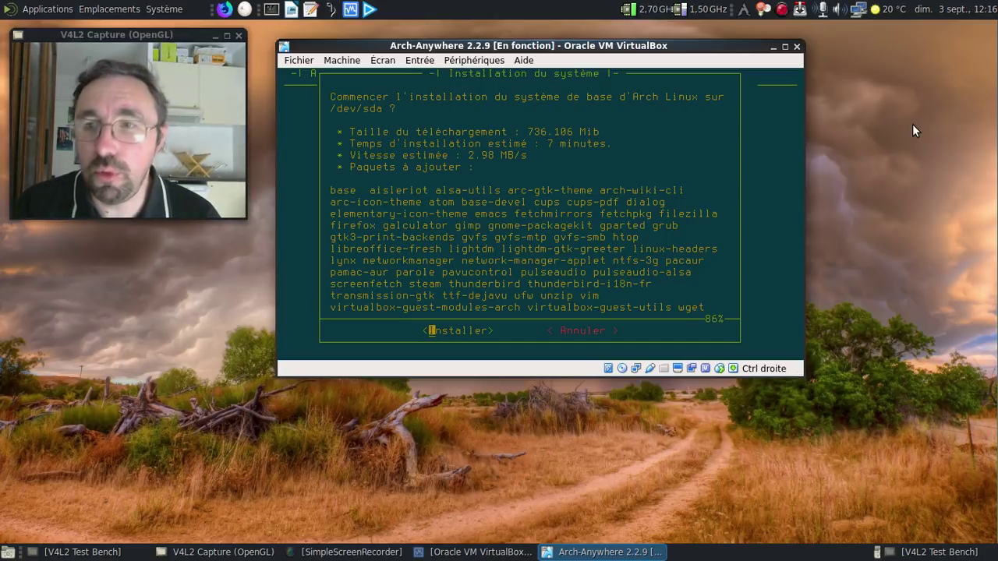
pyautogui.press('Return')
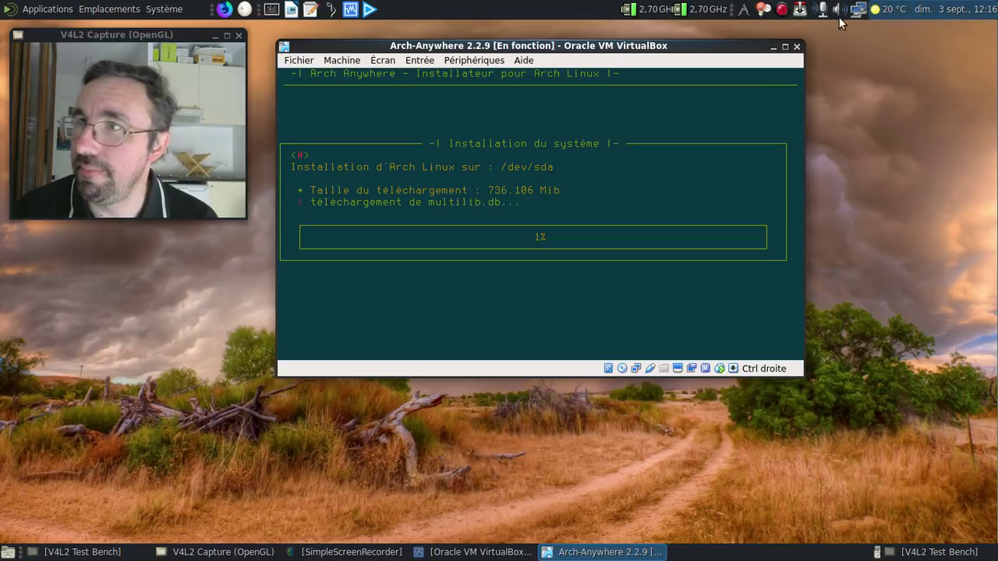
pyautogui.rightClick(799, 9)
pyautogui.click(814, 56)
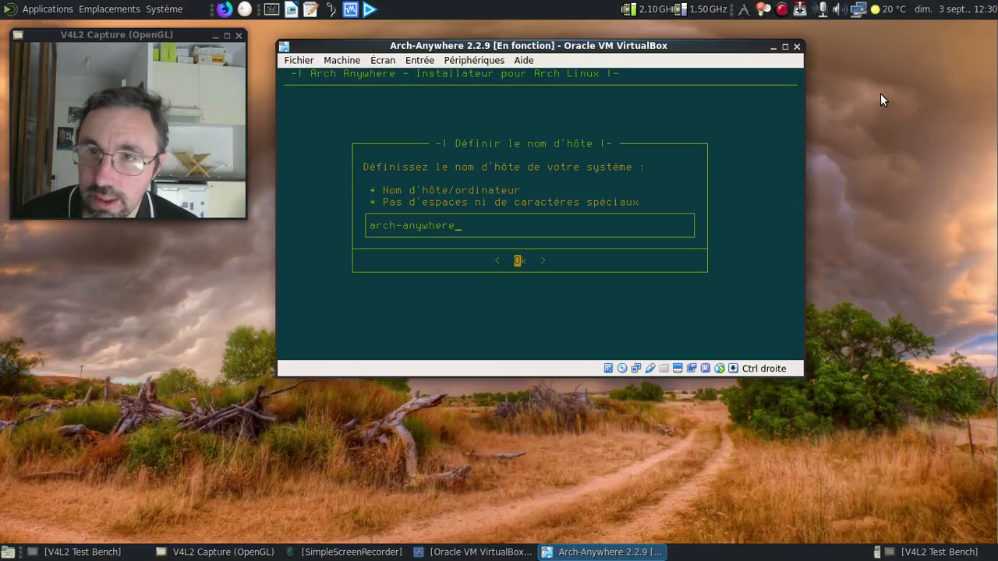
# Set the hostname by prefixing arch-anywhere with the owner's nickname and a hyphen
pyautogui.press('Home')
pyautogui.write('fredo-')
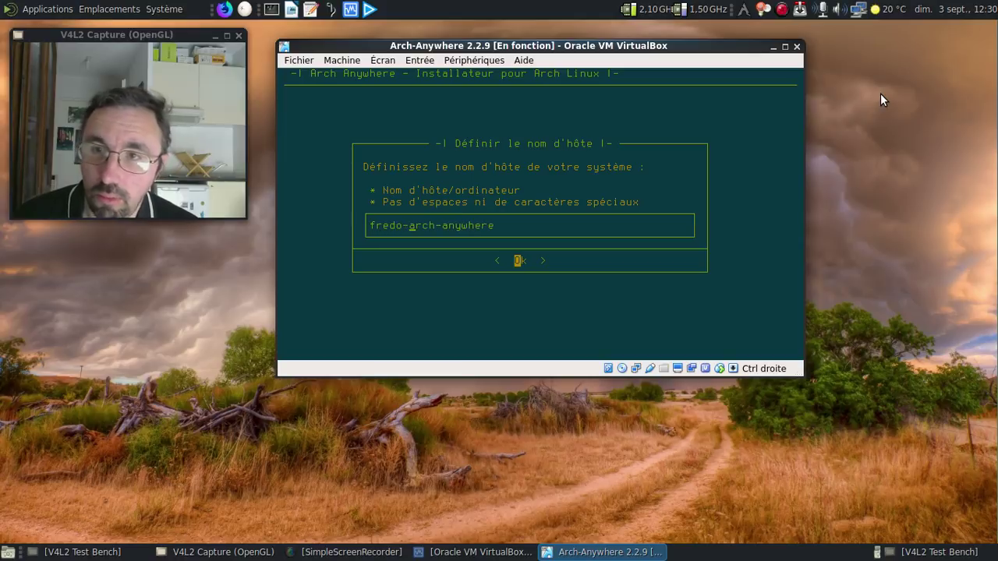
pyautogui.press('Return')
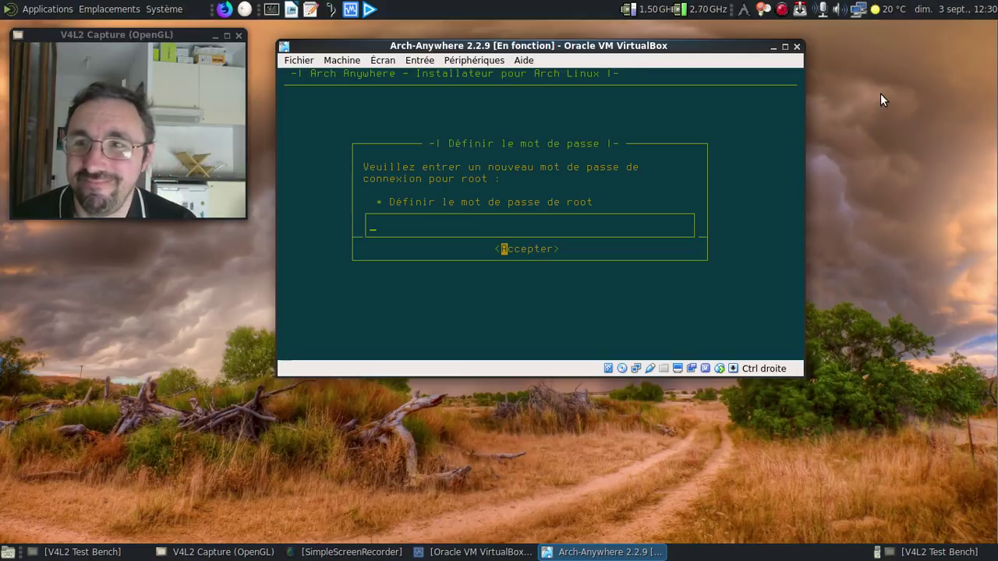
# Enter the new root password and repeat it to confirm
pyautogui.write('*******')
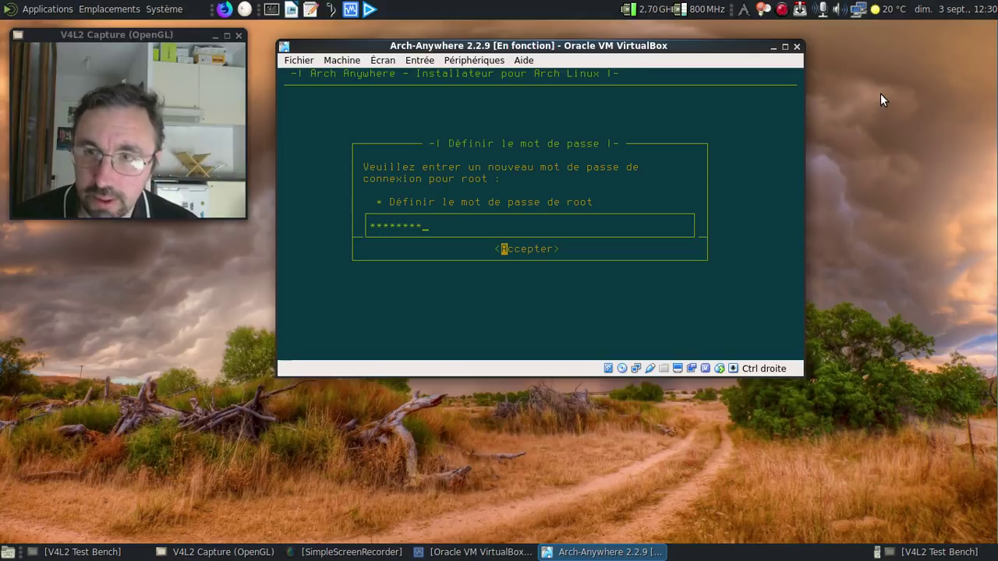
pyautogui.write('*')
pyautogui.press('Return')
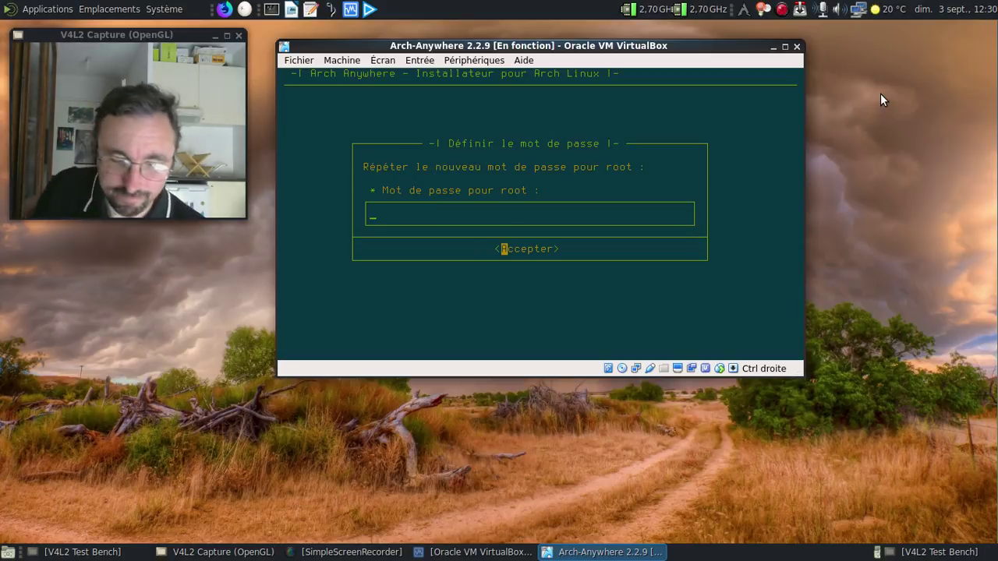
pyautogui.write('*****')
pyautogui.press('Return')
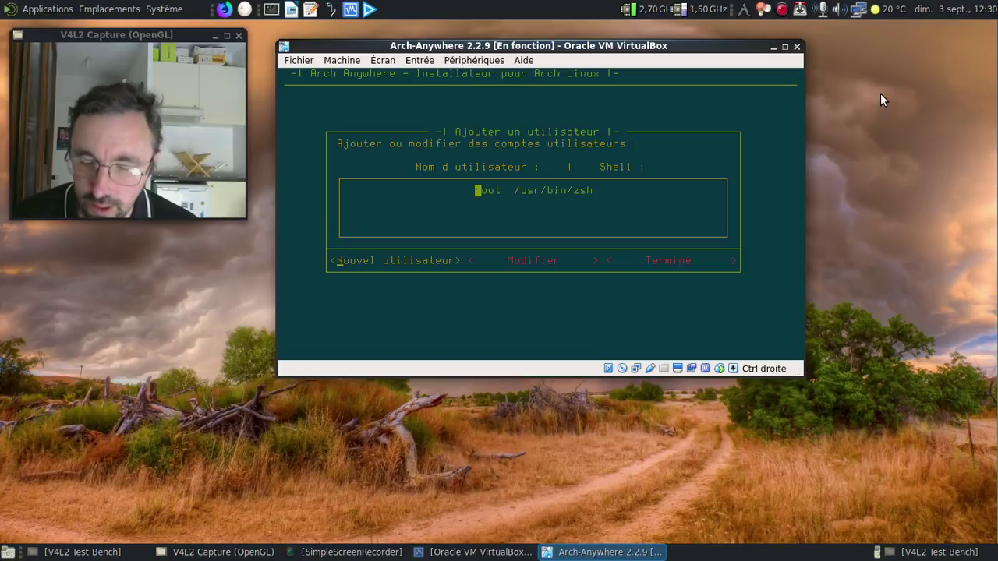
# Add a new user account, entering its lowercase username and the user's full name
pyautogui.press('Return')
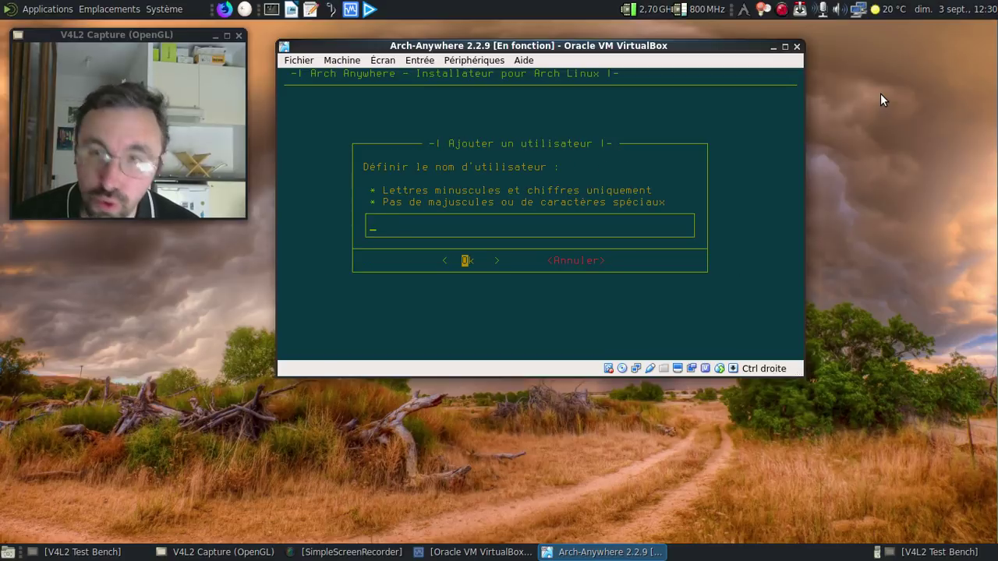
pyautogui.write('fred')
pyautogui.press('Return')
pyautogui.write('Fred')
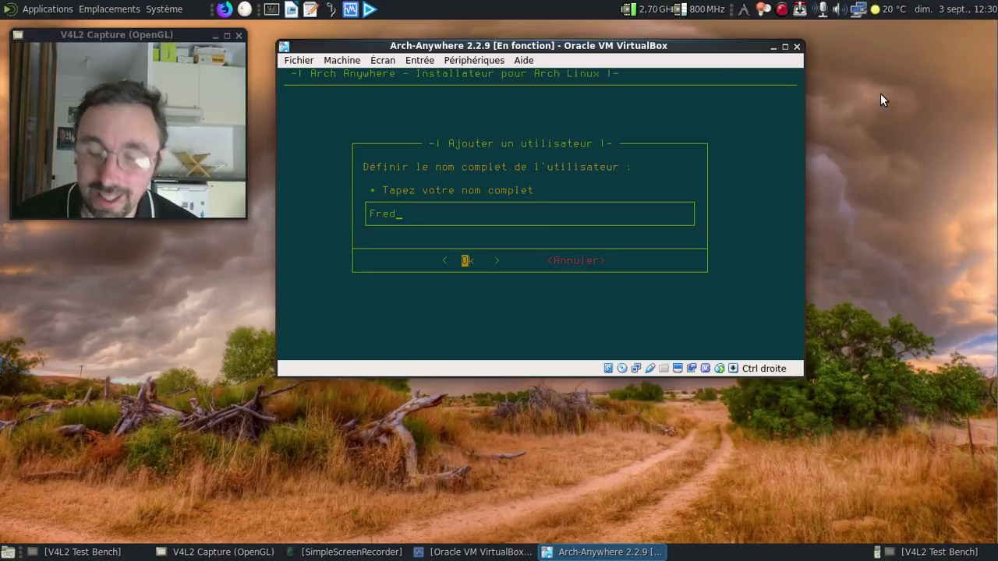
pyautogui.write('eric')
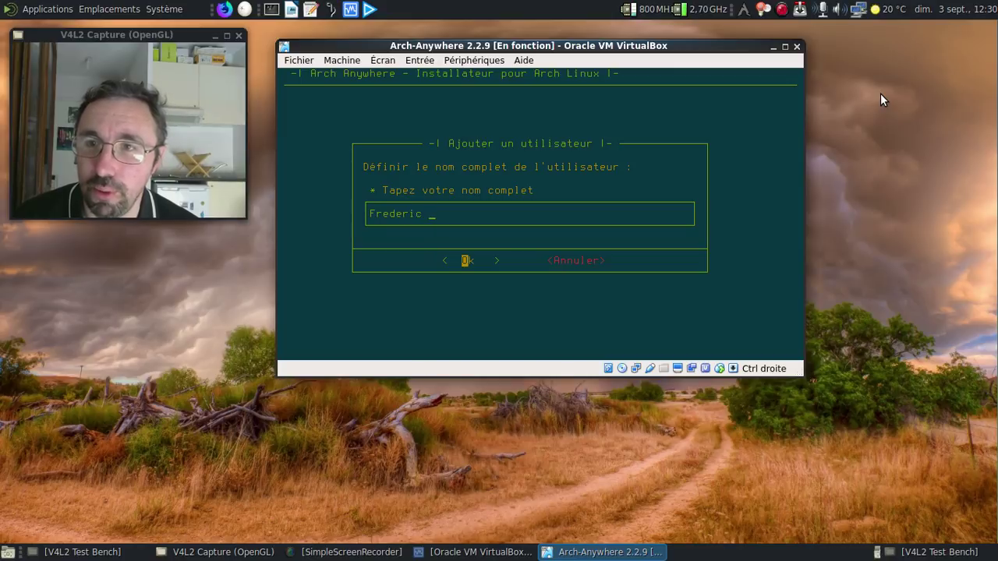
pyautogui.write(' Bezies')
pyautogui.press('Return')
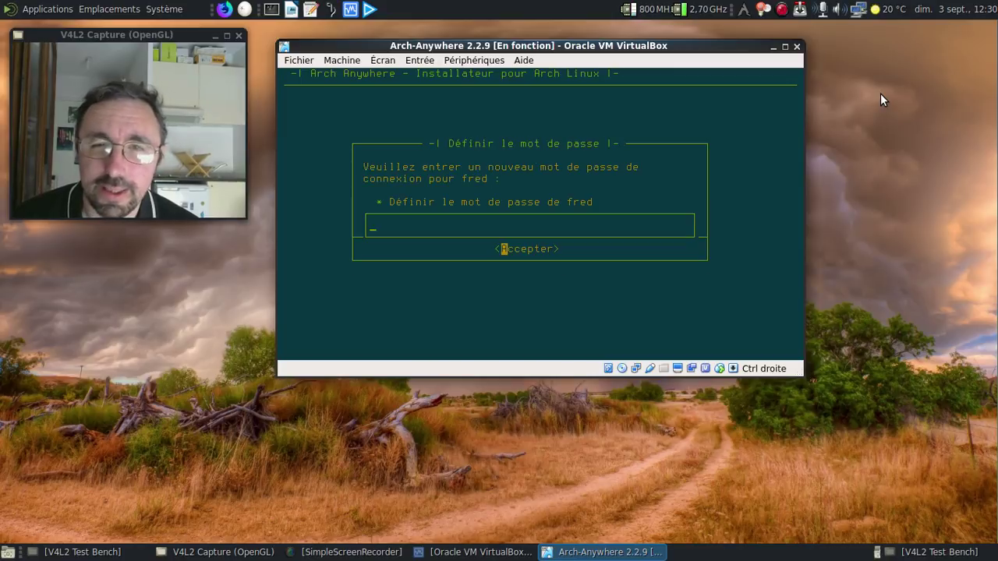
# Enter the login password for the new user account and repeat it to confirm
pyautogui.press('BackSpace')
pyautogui.press('BackSpace')
pyautogui.press('BackSpace')
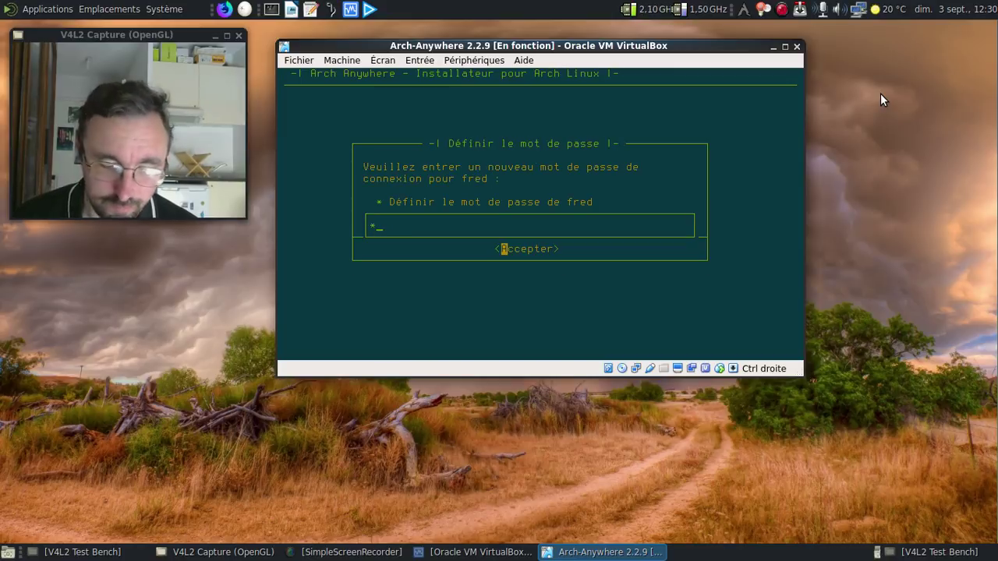
pyautogui.write('*****')
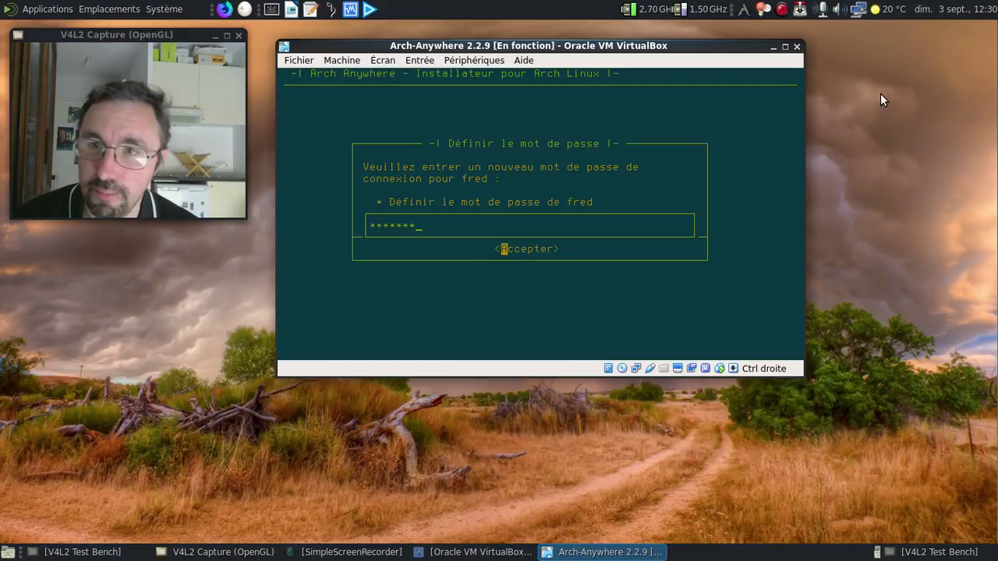
pyautogui.press('Return')
pyautogui.write('*******')
pyautogui.press('Return')
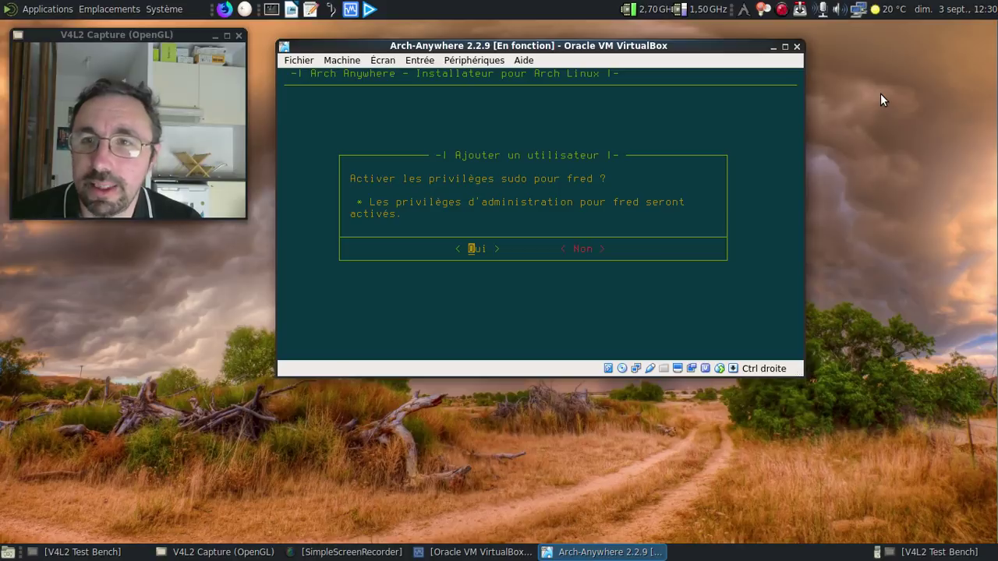
# Enable sudo privileges for the new user and finish the user account setup
pyautogui.press('Return')
pyautogui.press('Left')
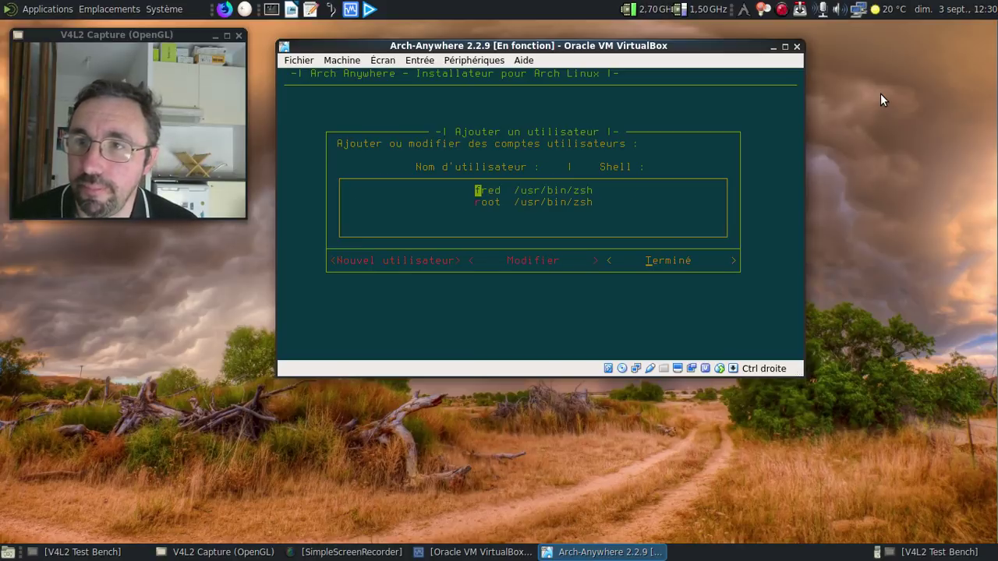
pyautogui.press('Return')
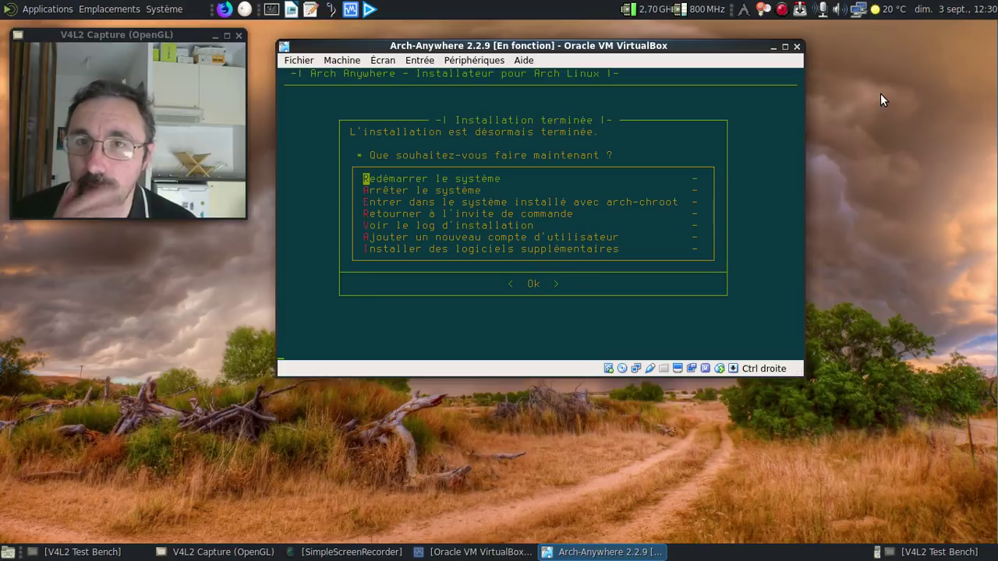
# Restart into the installed system and log in with the account password, showing the virtual machine in full screen
pyautogui.press('Return')
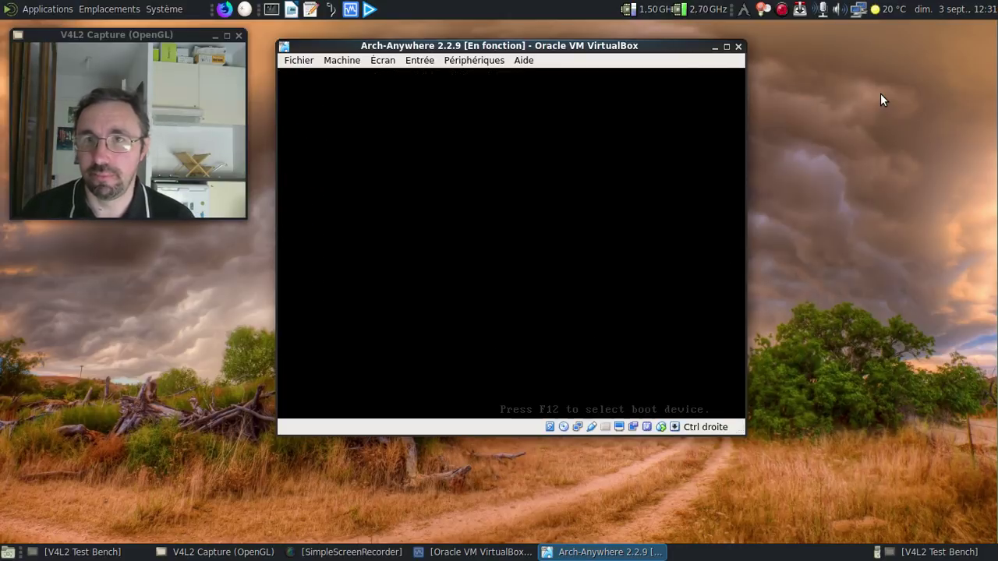
pyautogui.press('Return')
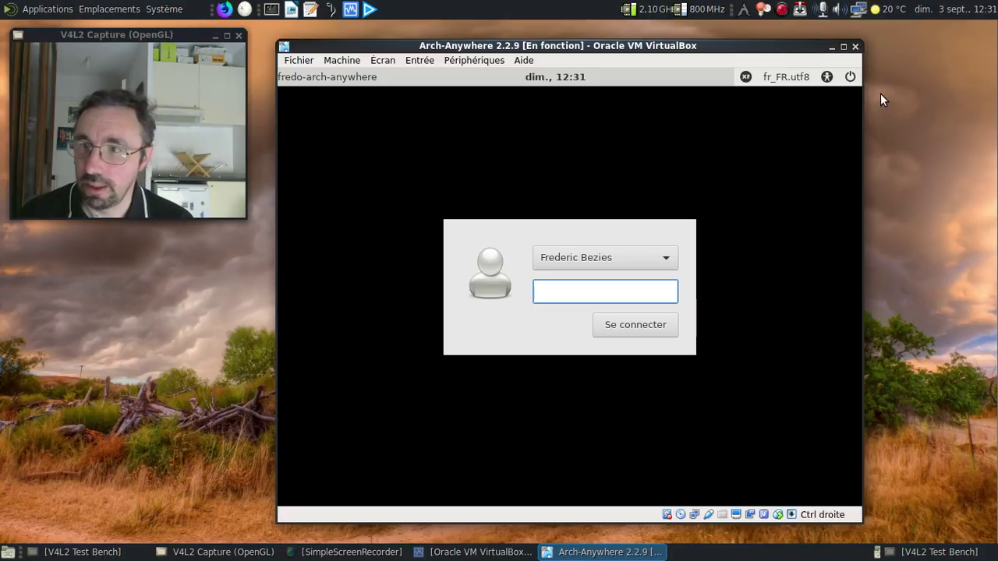
pyautogui.hotkey('ctrl', 'f')
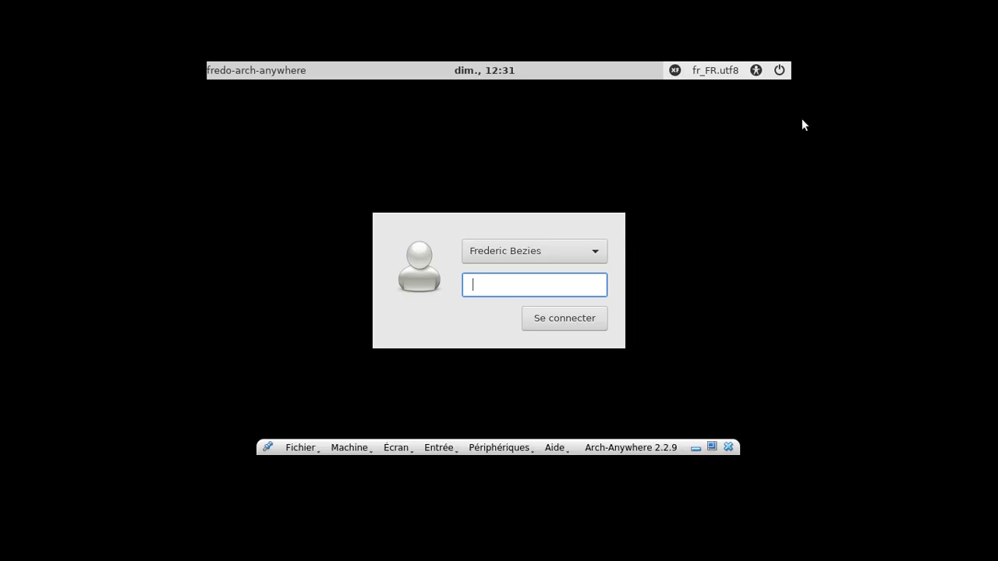
pyautogui.write('********')
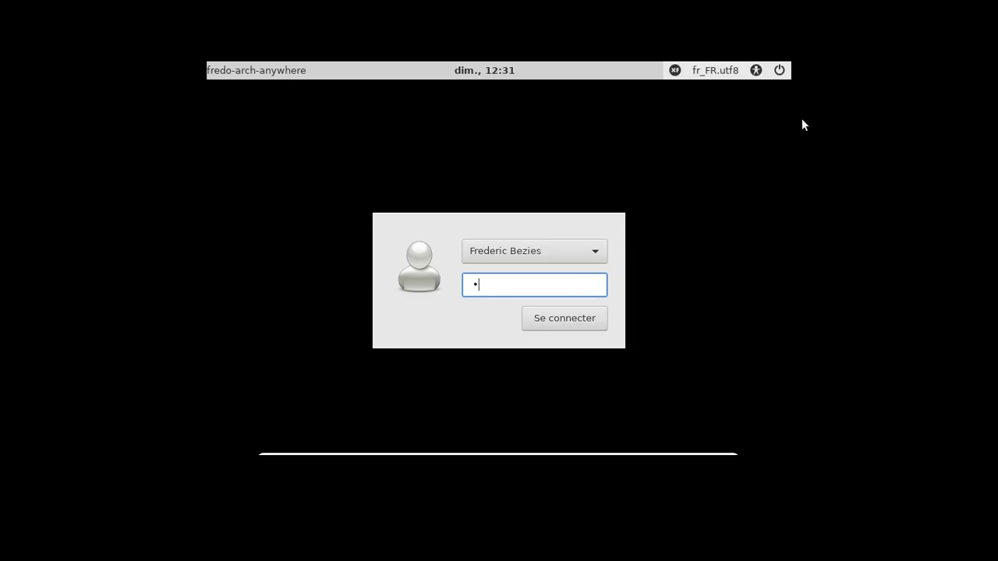
pyautogui.press('Return')
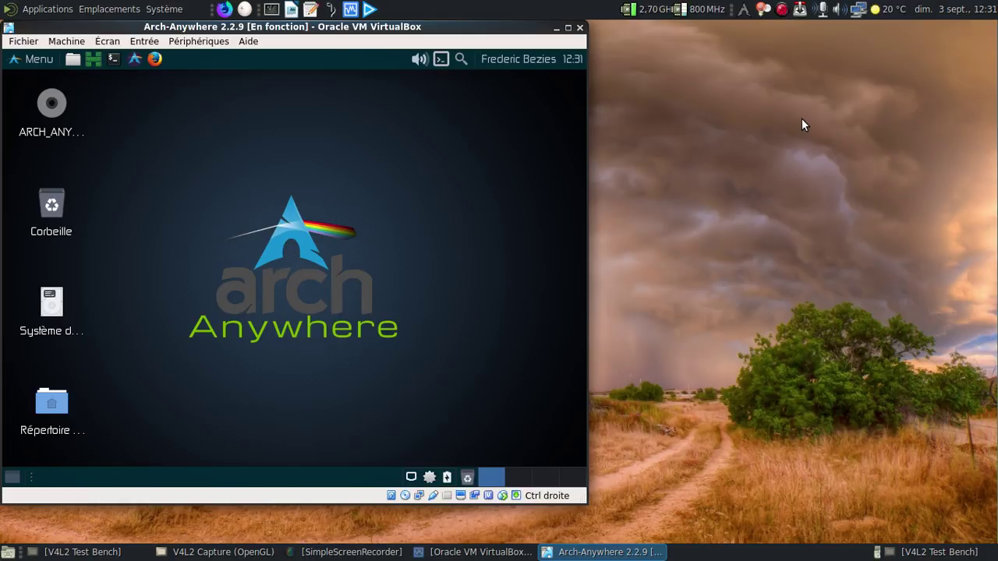
pyautogui.hotkey('ctrl', 'f')
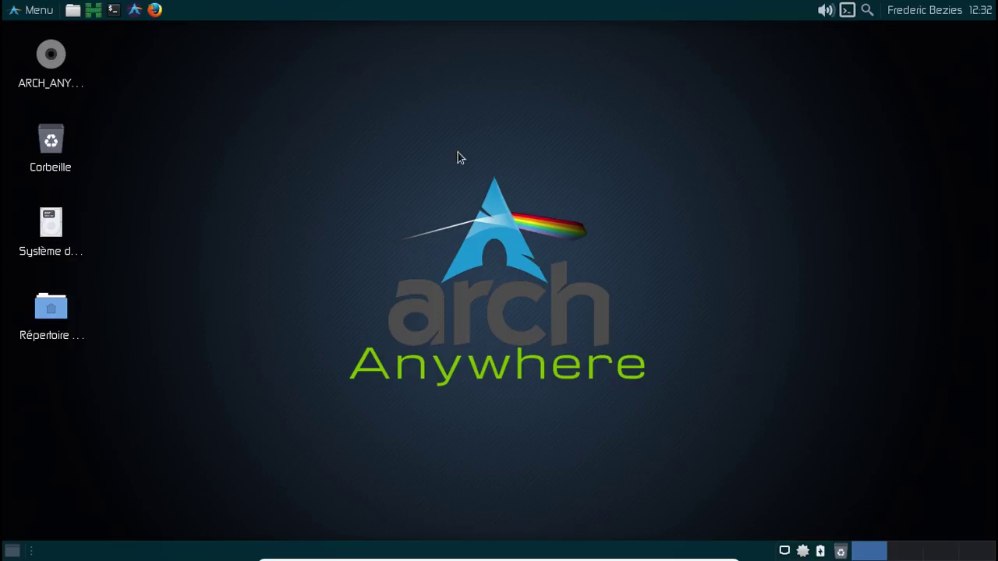
# Open the home folder from the desktop, enlarge its window to view the default folders and network entry, and close it
pyautogui.doubleClick(60, 309)
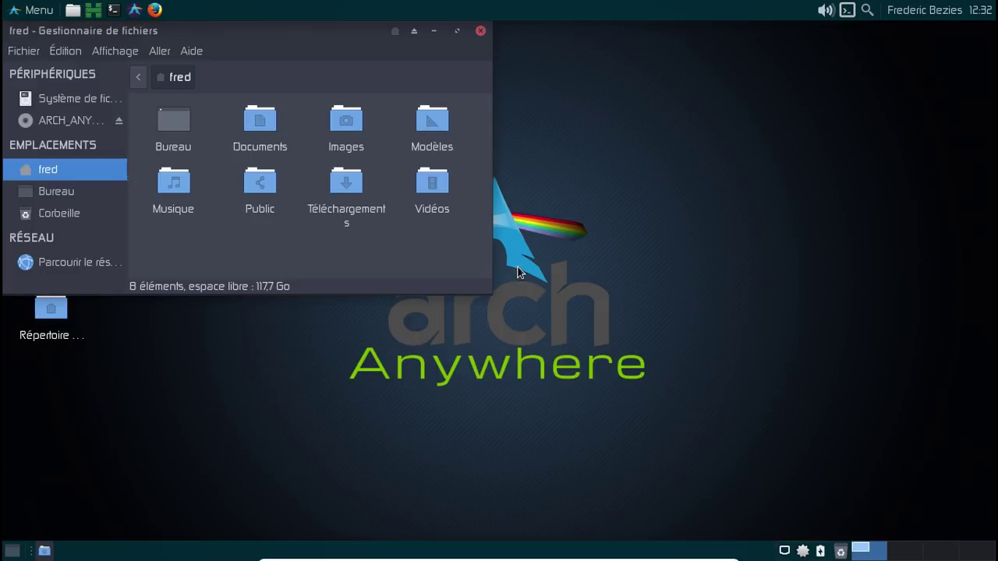
pyautogui.moveTo(482, 288); pyautogui.dragTo(577, 408)
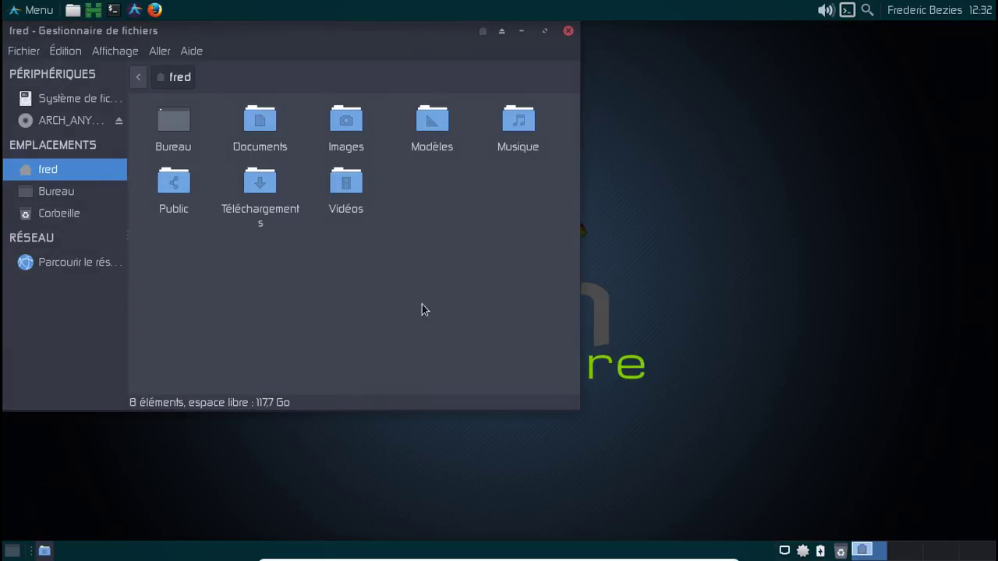
pyautogui.click(81, 262)
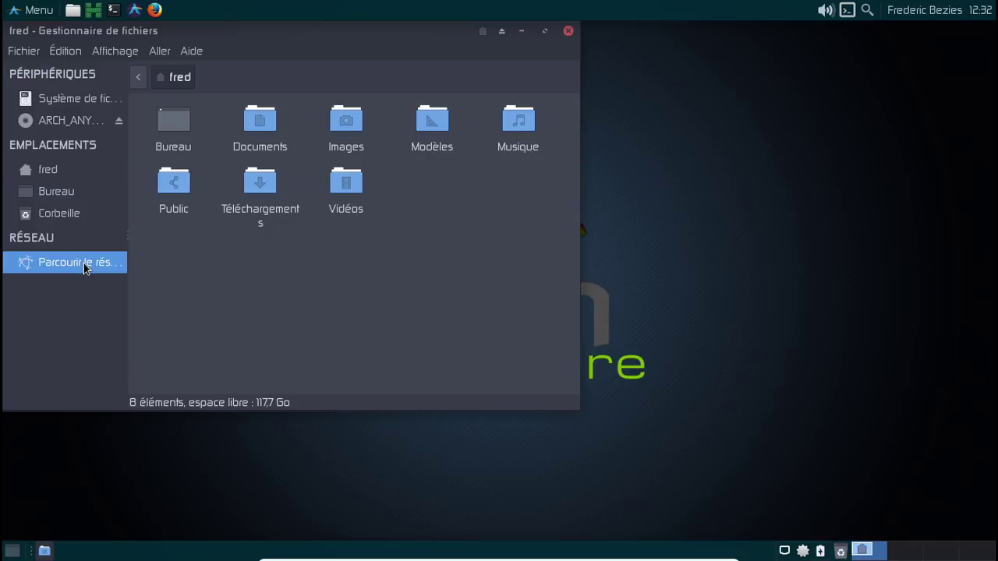
pyautogui.click(65, 168)
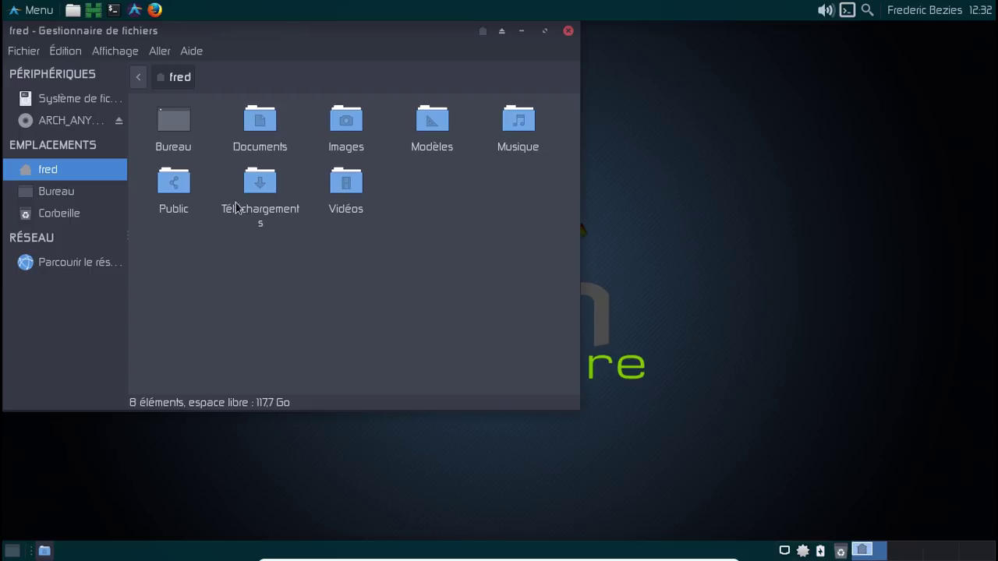
pyautogui.click(569, 31)
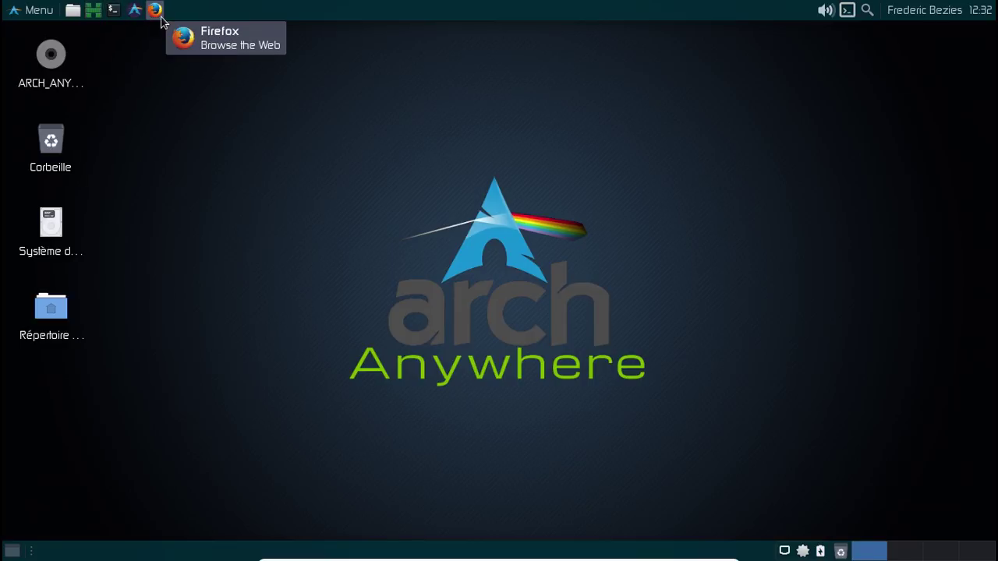
# Look through the application menu's favourites and accessories, and launch LibreOffice Writer
pyautogui.click(35, 11)
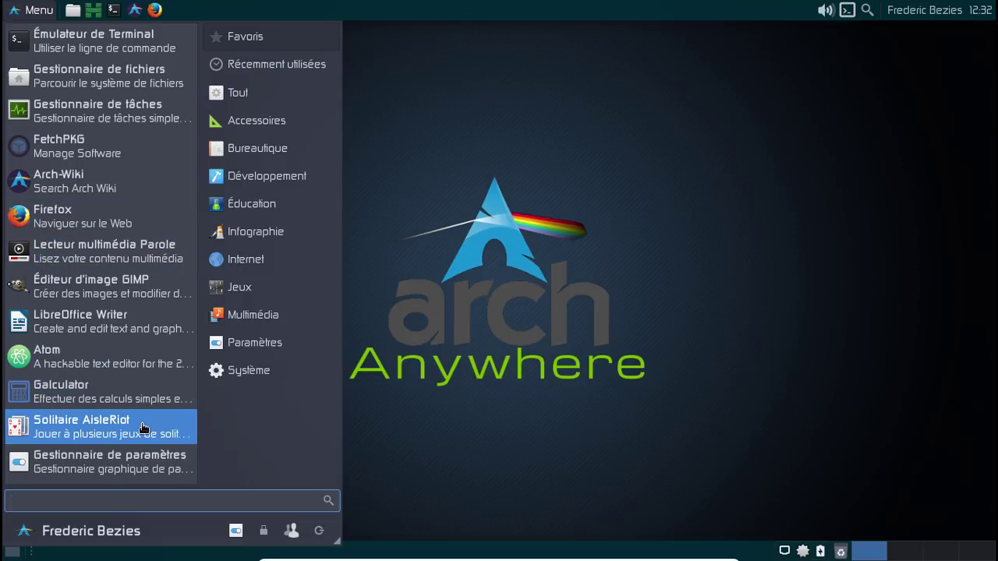
pyautogui.moveTo(255, 126)
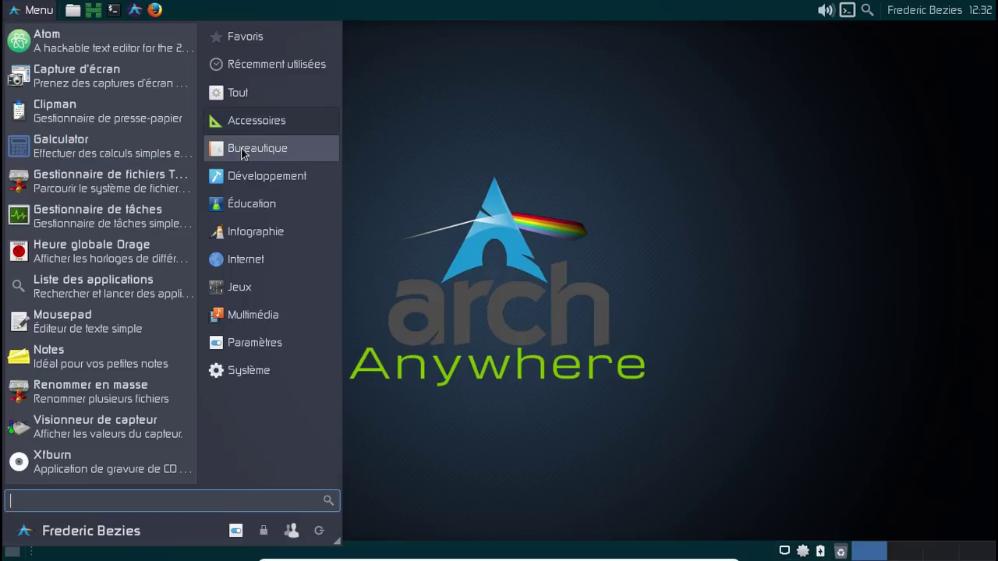
pyautogui.moveTo(242, 145)
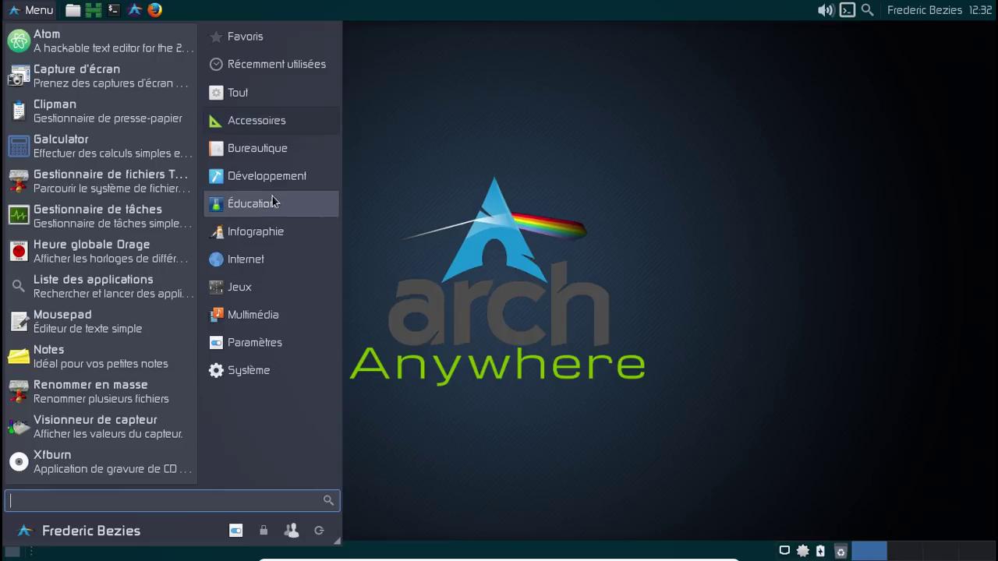
pyautogui.click(114, 365)
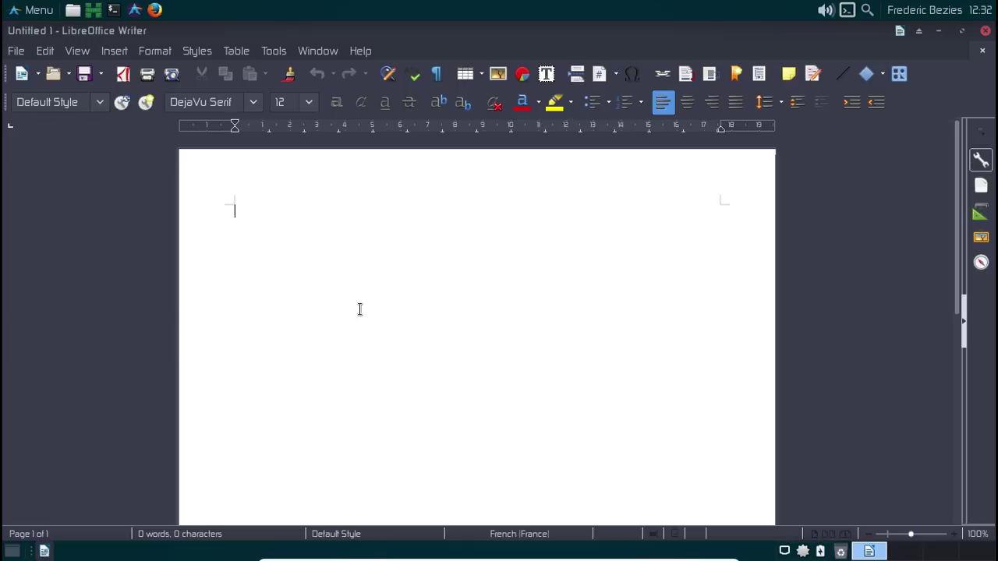
# View the LibreOffice version information in its About window and close it
pyautogui.click(357, 56)
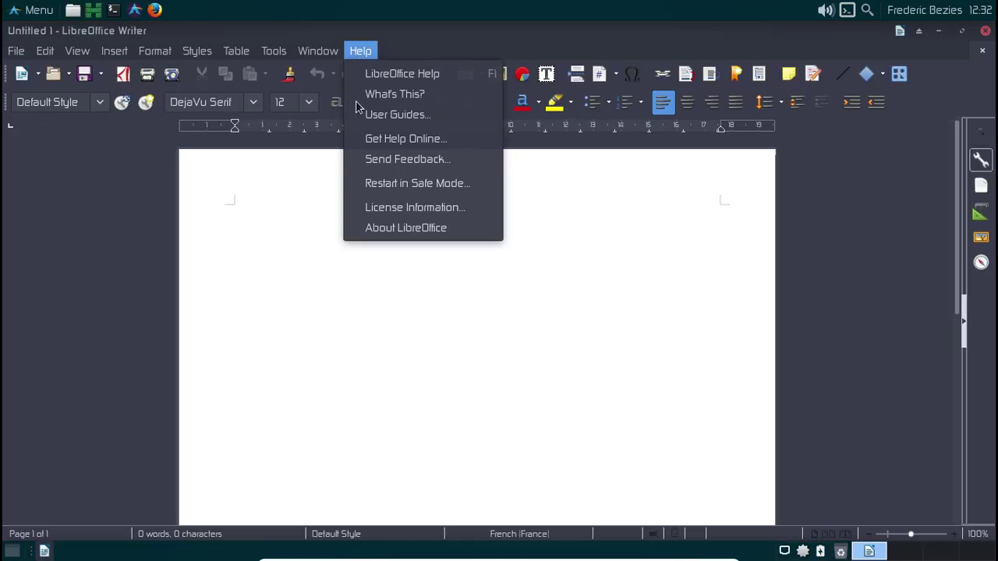
pyautogui.click(382, 228)
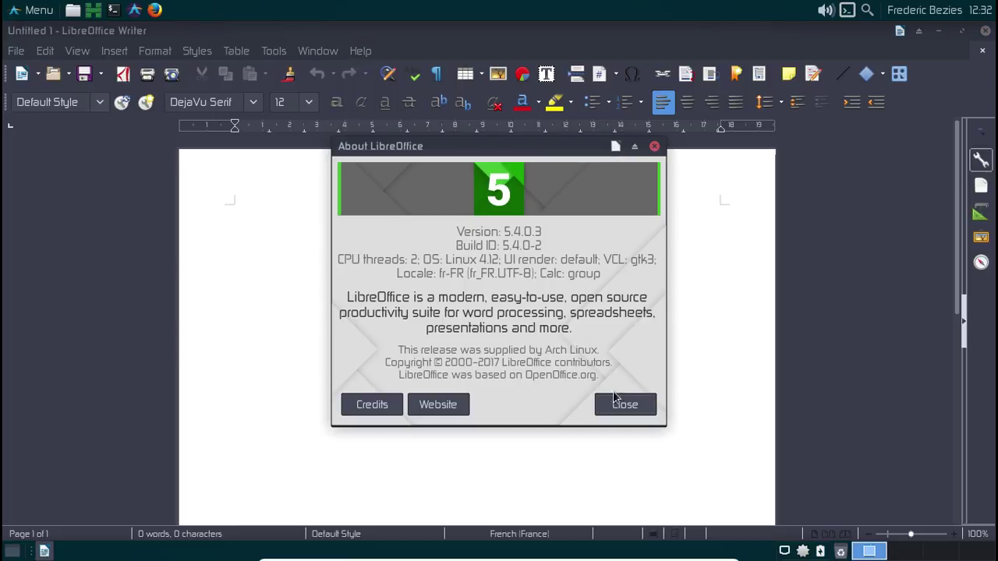
pyautogui.click(627, 405)
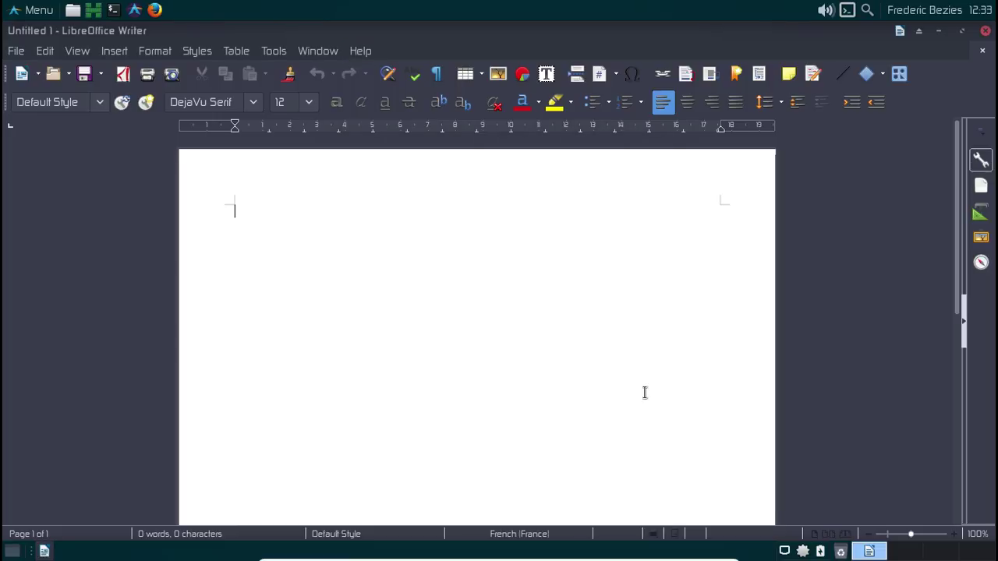
# Open the graphical package manager, search for libreoffice and mark the libreoffice-fresh-fr language pack for installation
pyautogui.rightClick(803, 552)
pyautogui.click(842, 522)
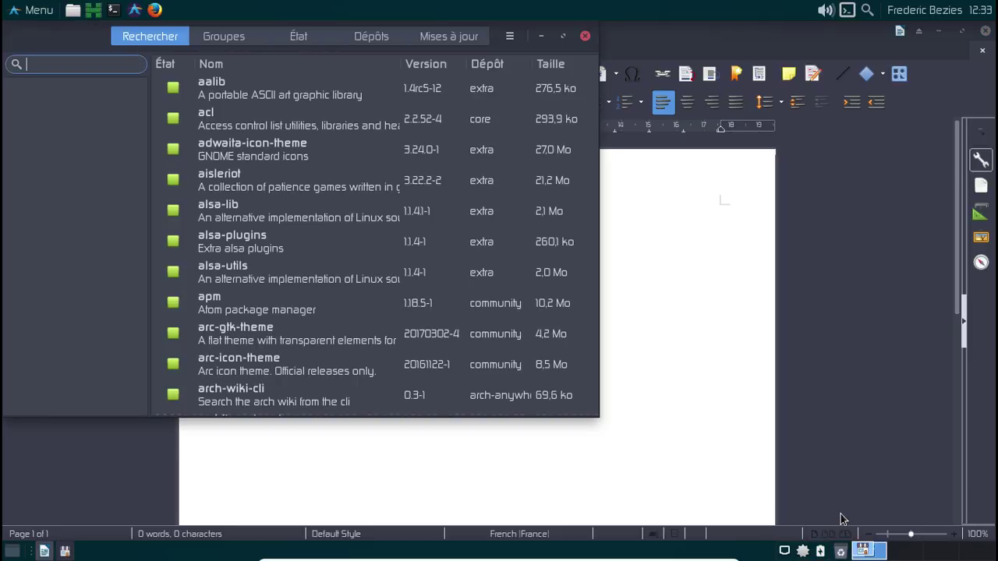
pyautogui.write('libreoffice')
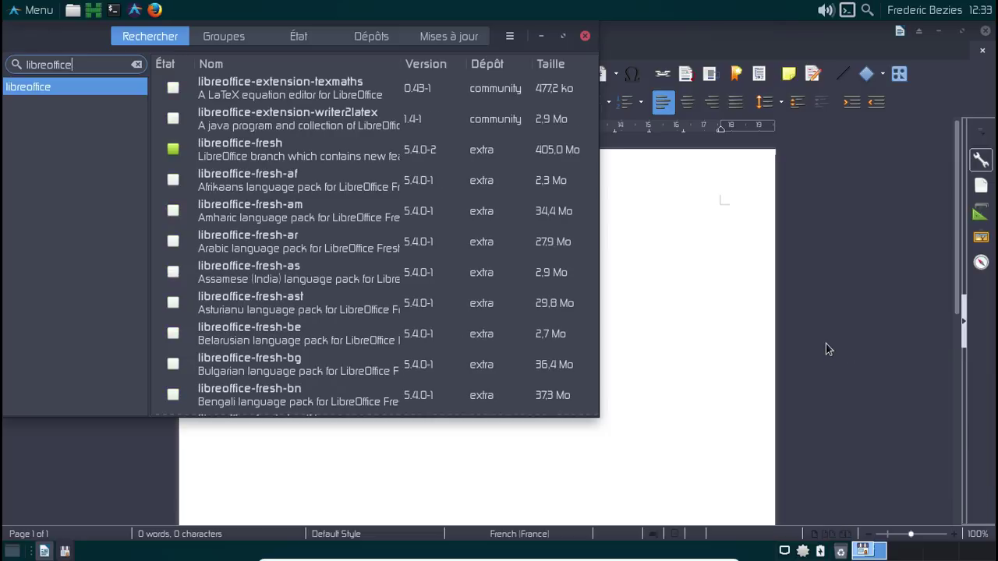
pyautogui.scroll(-10, 330, 328)
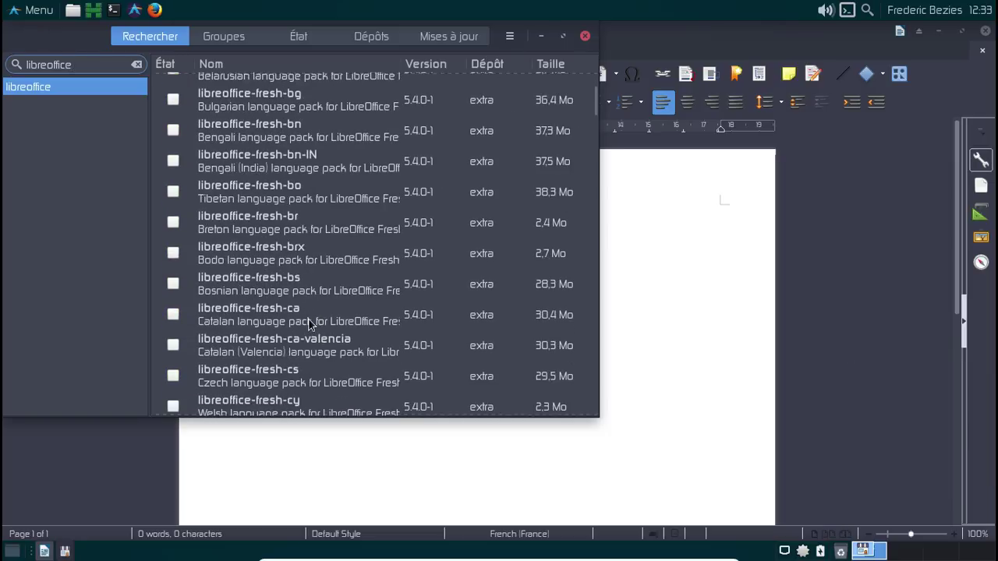
pyautogui.scroll(-10, 303, 315)
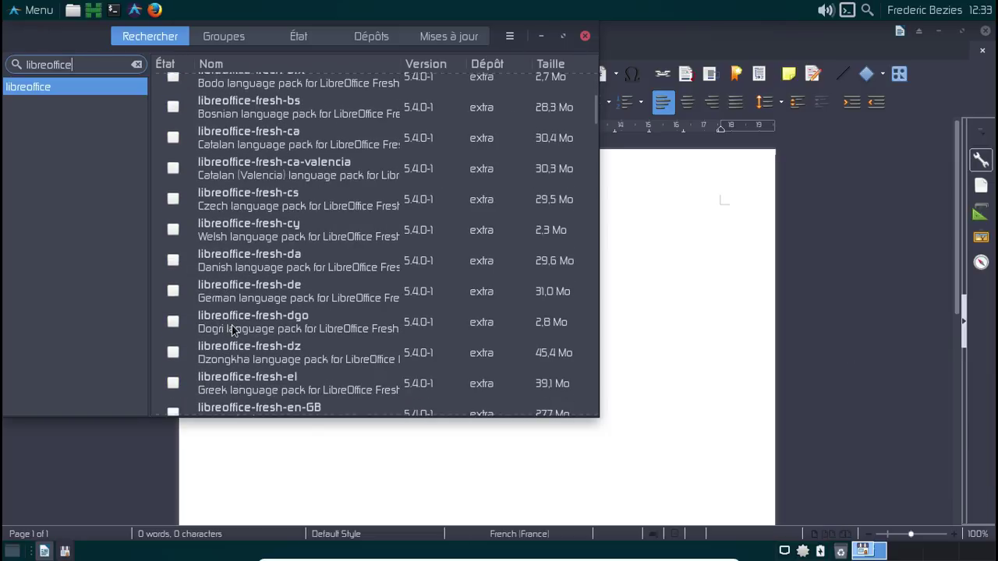
pyautogui.scroll(-1, 232, 325)
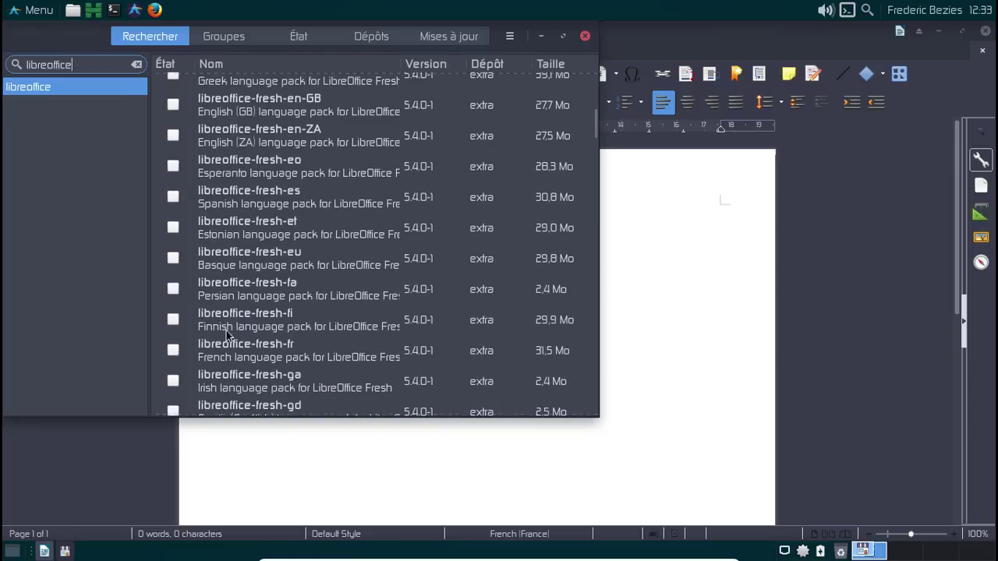
pyautogui.click(173, 350)
# Search the packages for firefox and mark the firefox-i18n-fr language pack for installation
pyautogui.click(83, 62)
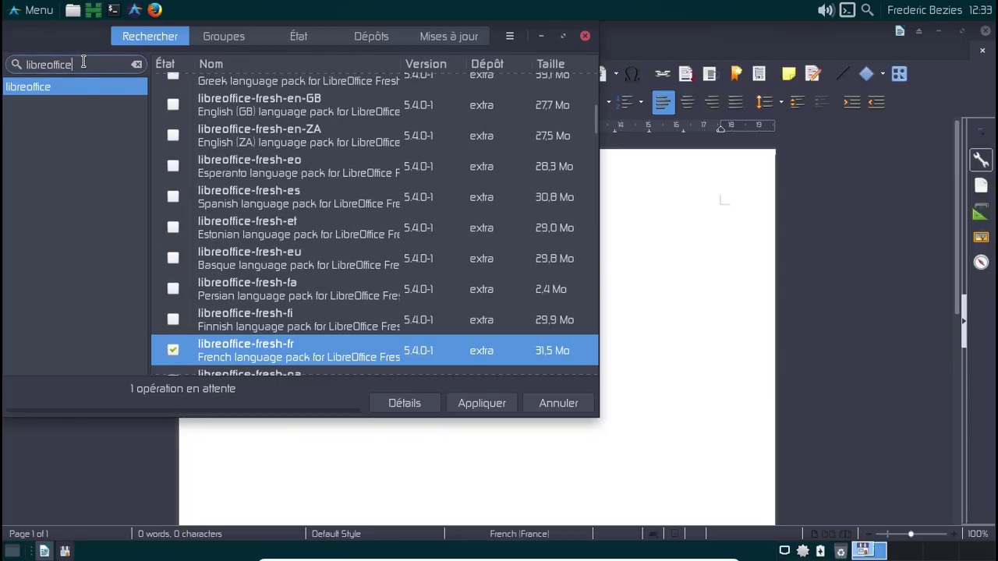
pyautogui.hotkey('ctrl', 'a')
pyautogui.write('libre')
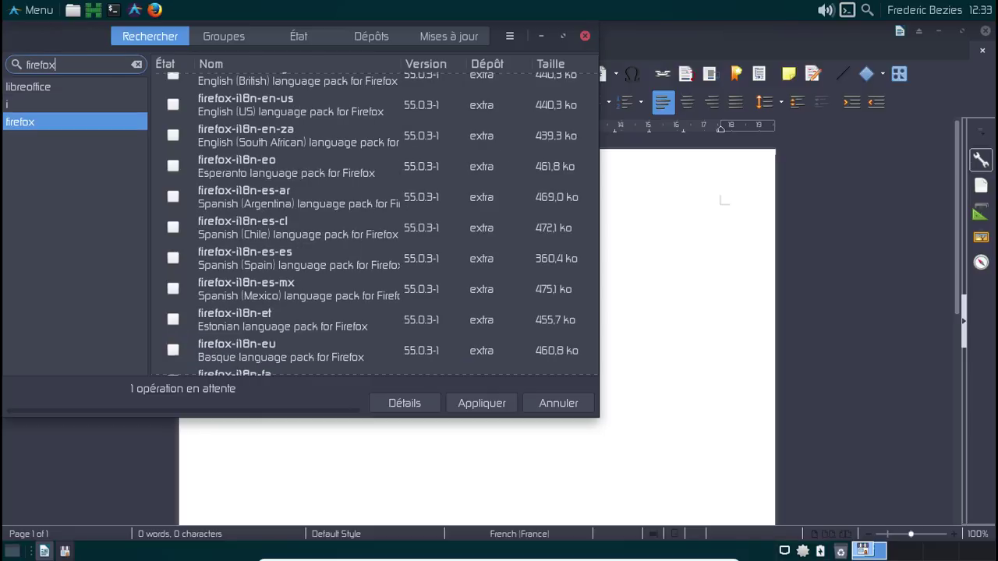
pyautogui.scroll(4, 358, 214)
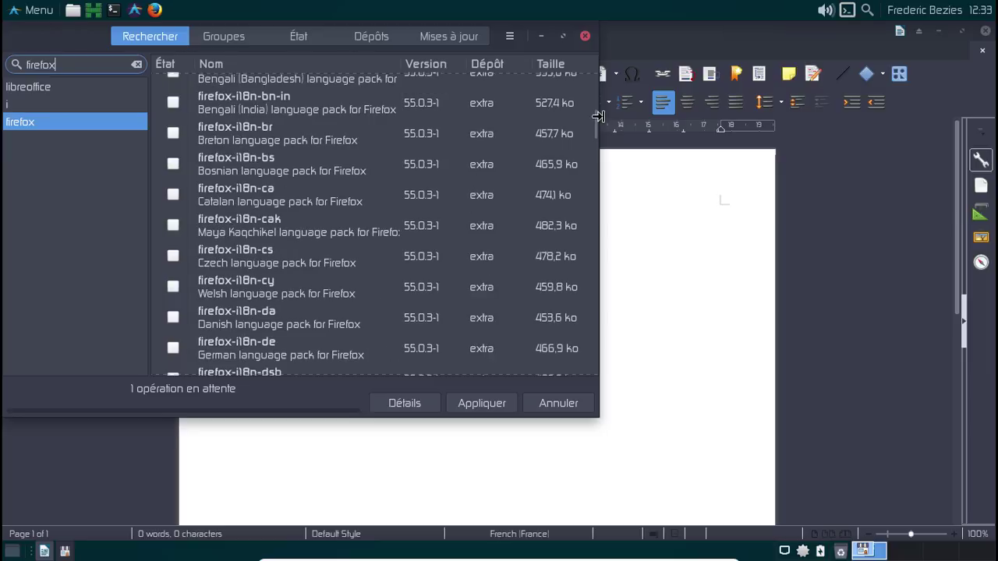
pyautogui.moveTo(596, 124); pyautogui.dragTo(600, 51)
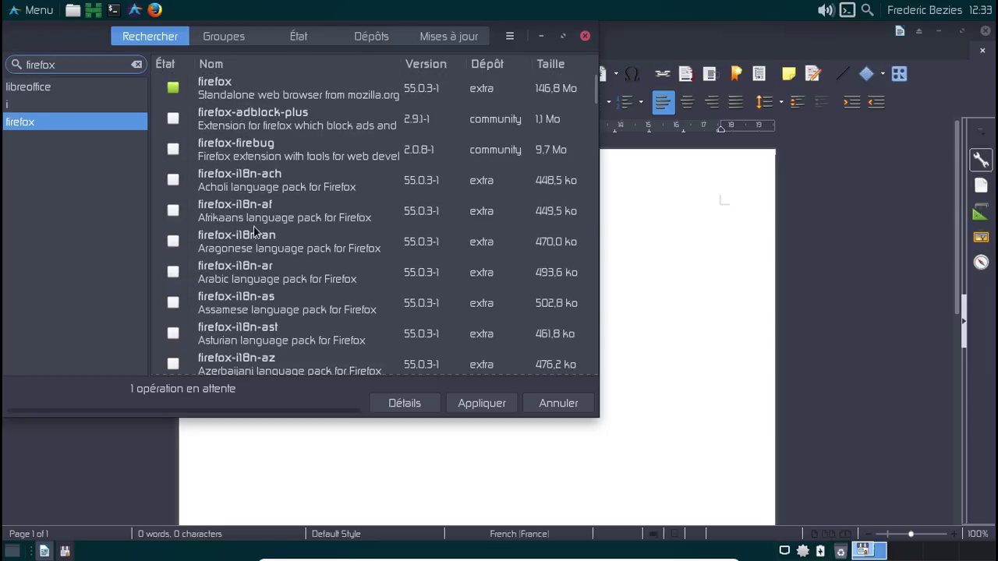
pyautogui.scroll(-6, 254, 226)
pyautogui.scroll(-2, 254, 226)
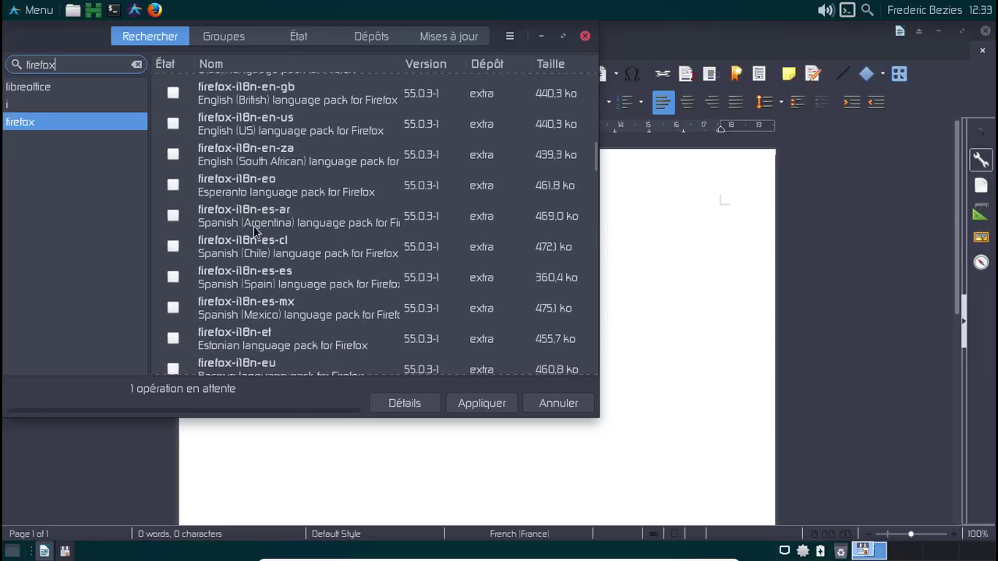
pyautogui.scroll(-4, 253, 225)
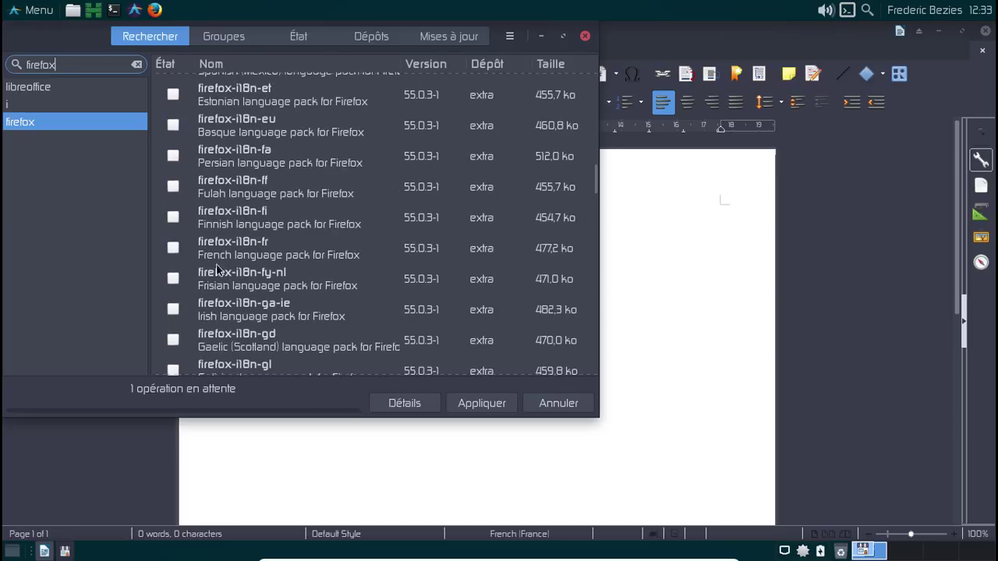
pyautogui.click(173, 247)
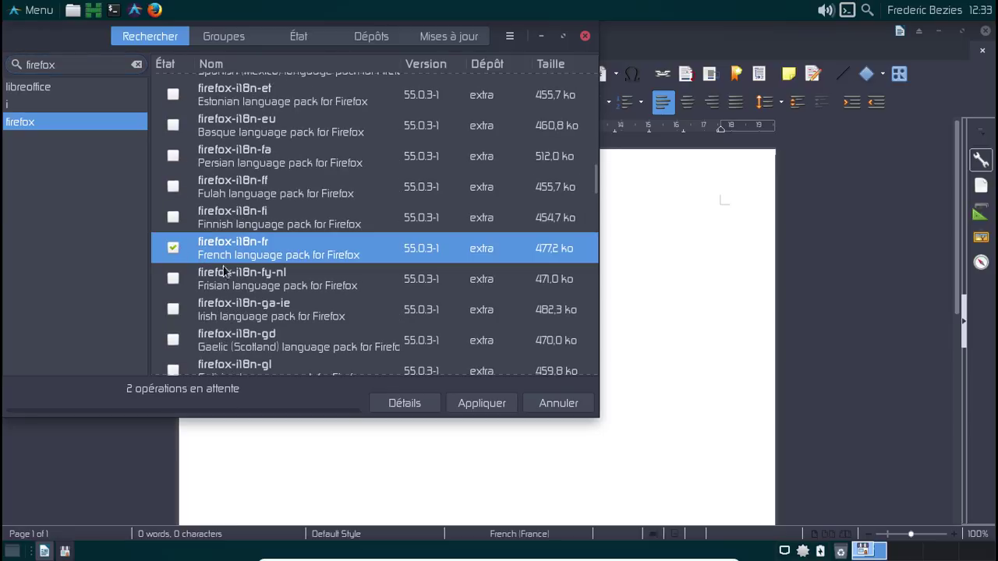
# Apply the pending installation of libreoffice-fresh-fr and firefox-i18n-fr, approve the transaction summary and authenticate with the account password
pyautogui.click(477, 404)
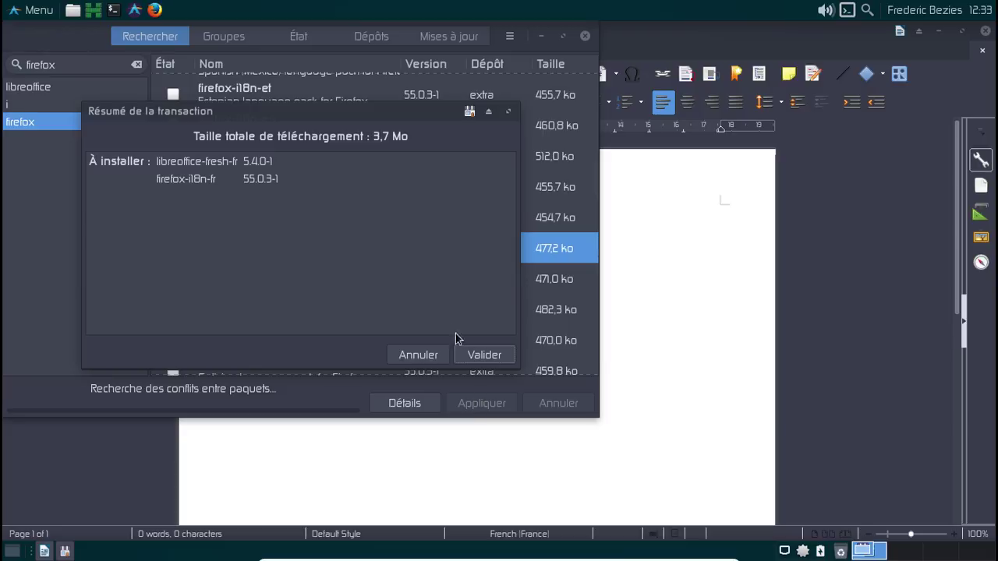
pyautogui.click(469, 357)
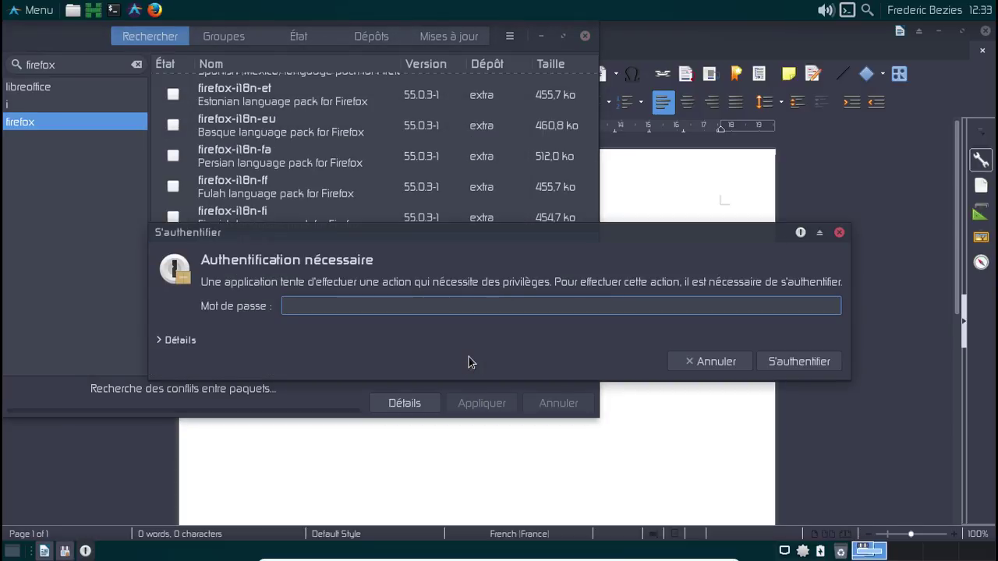
pyautogui.write('•••••••')
pyautogui.press('Return')
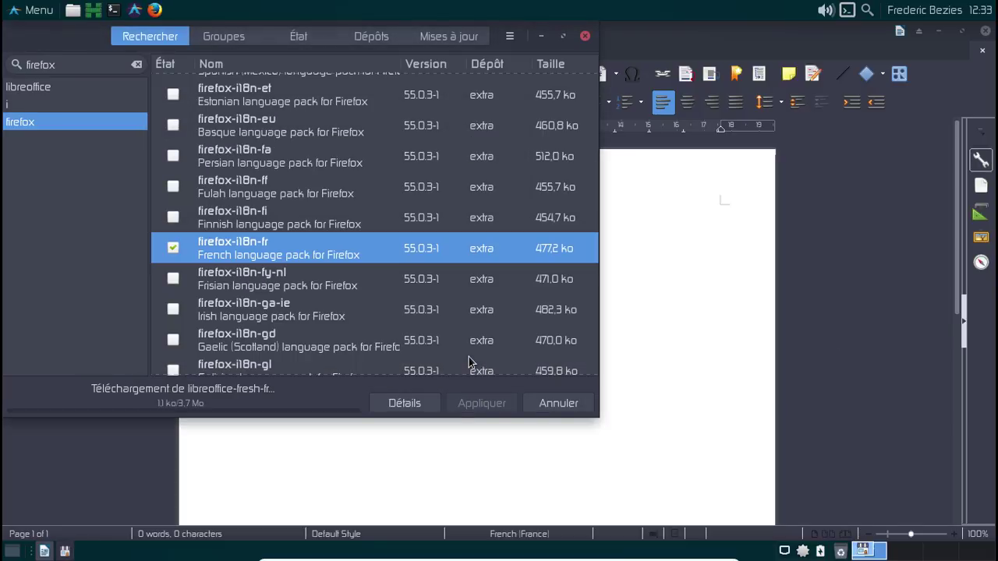
# Close the open Writer window and the package manager, and relaunch LibreOffice Writer
pyautogui.click(983, 36)
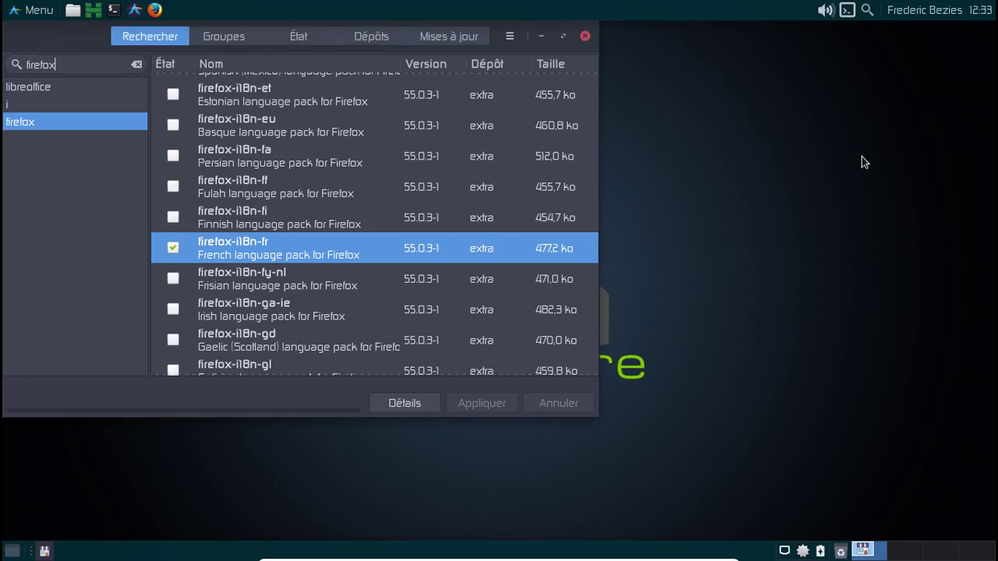
pyautogui.click(584, 37)
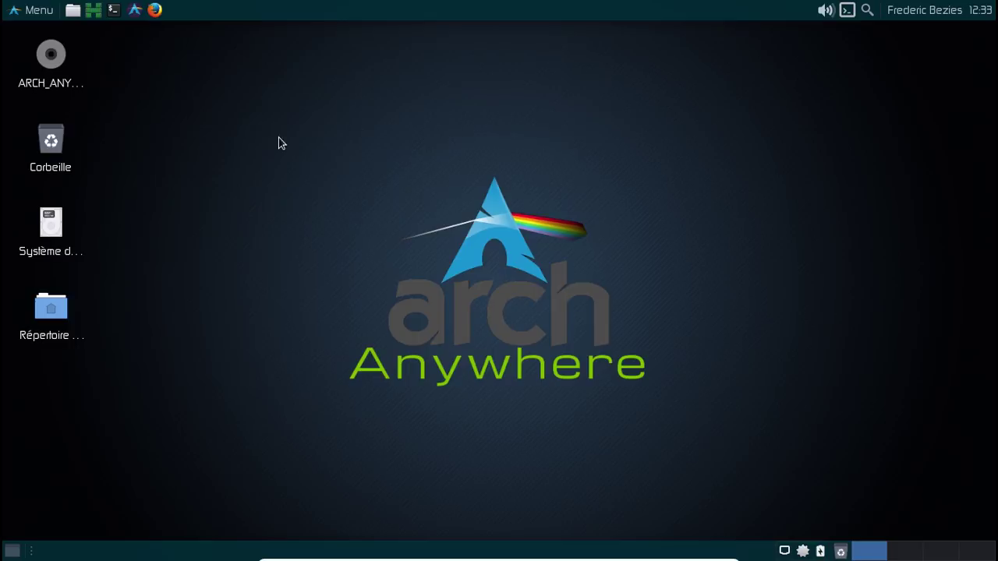
pyautogui.click(31, 9)
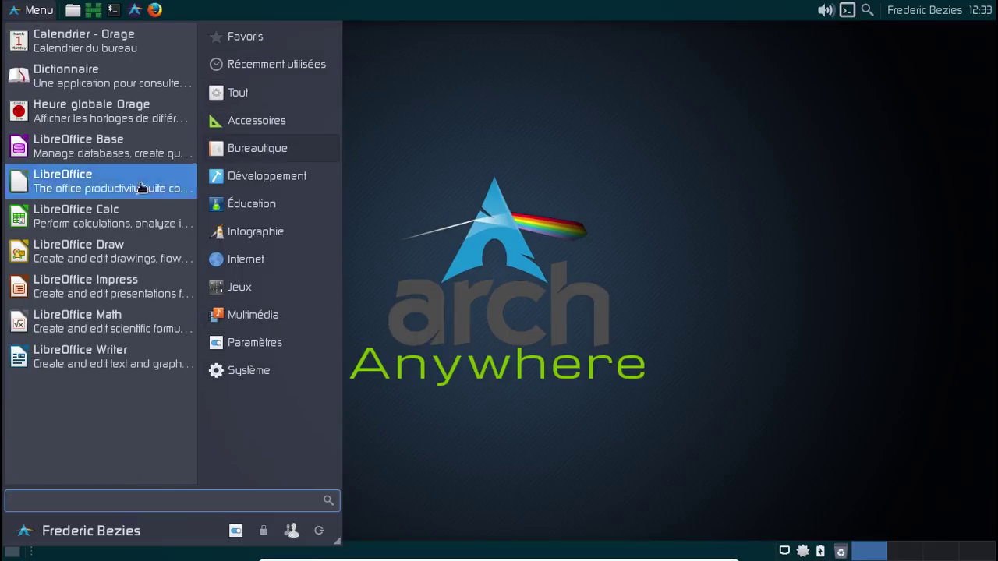
pyautogui.click(100, 366)
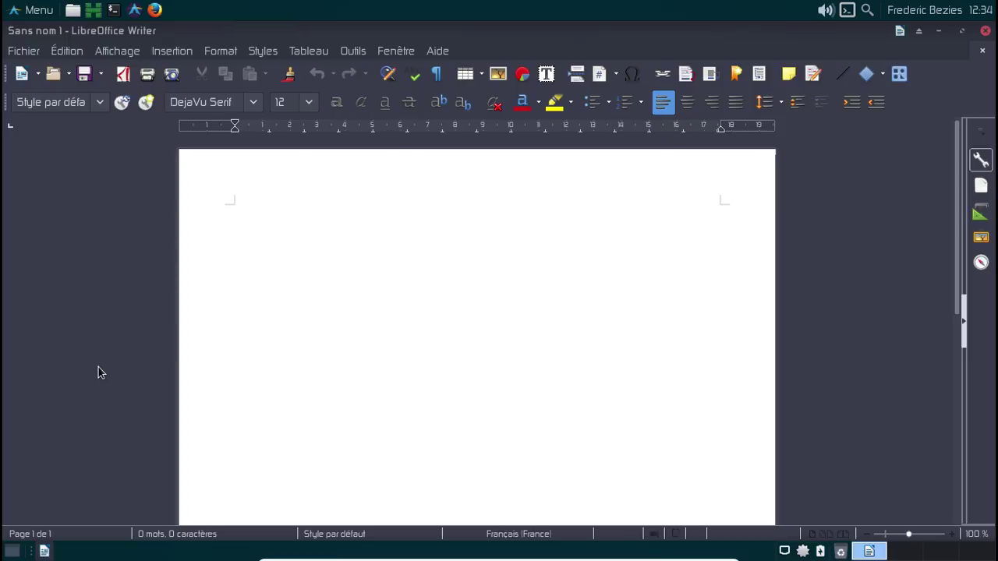
# Check LibreOffice's French interface and About information, and close the About window and Writer
pyautogui.click(436, 50)
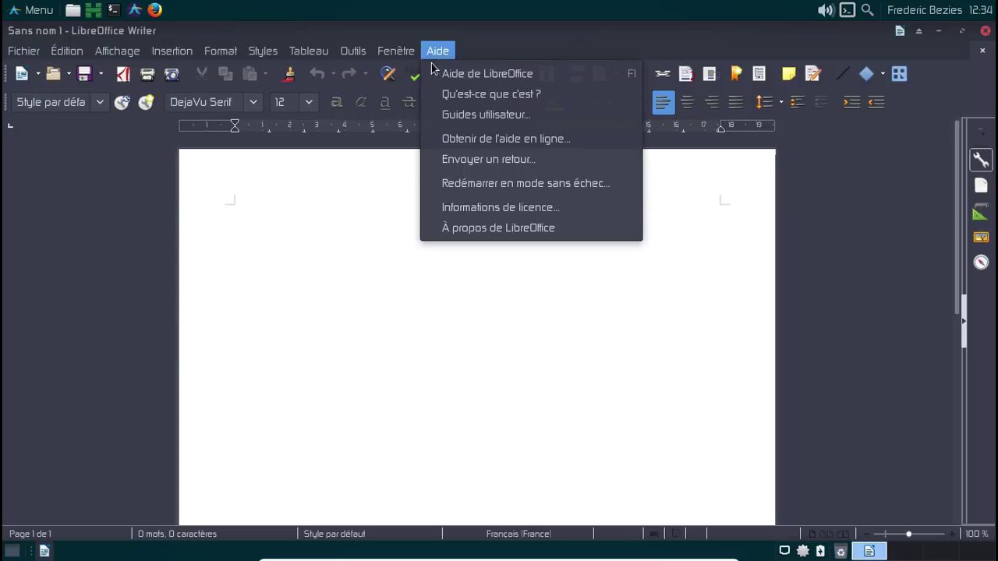
pyautogui.click(491, 231)
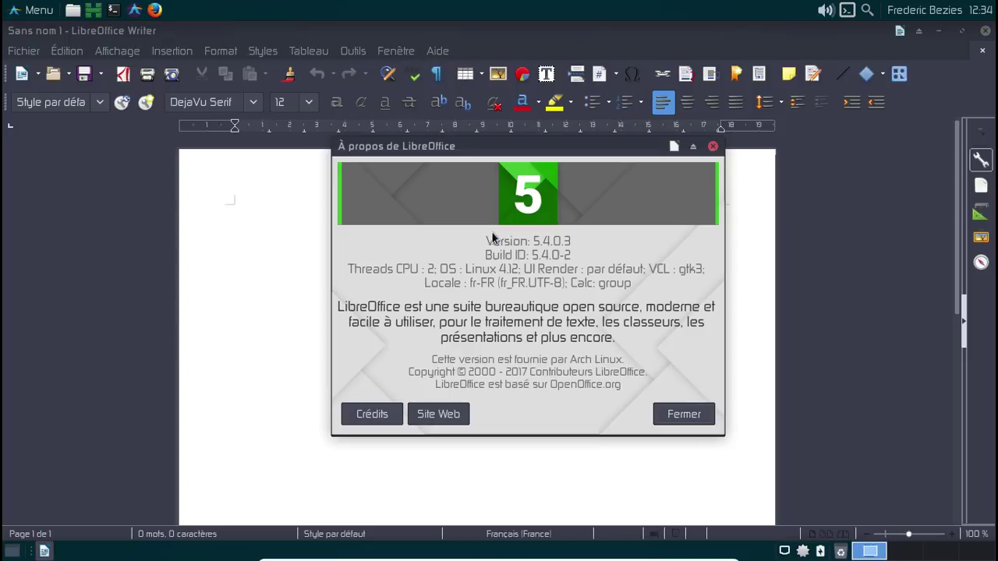
pyautogui.click(675, 414)
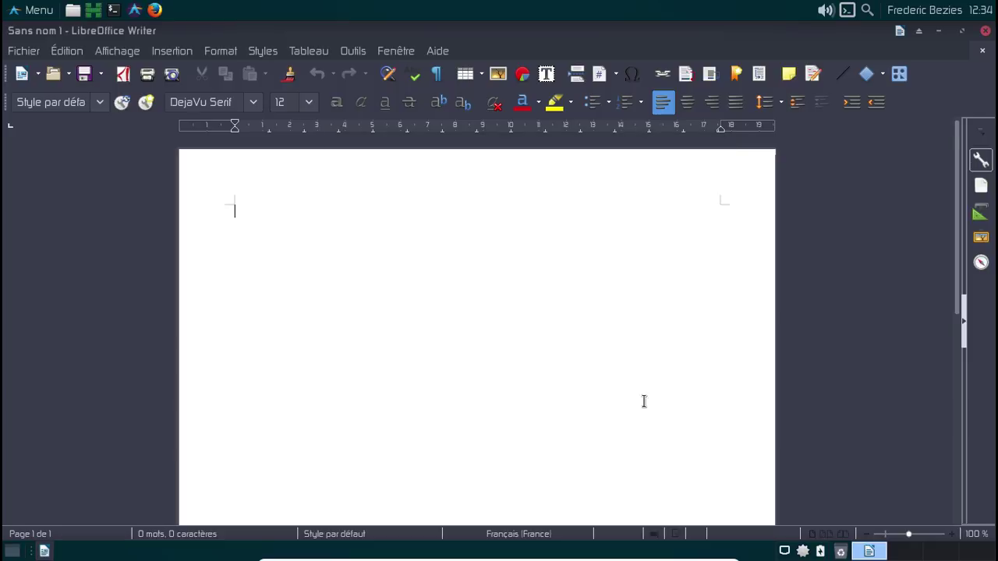
pyautogui.click(983, 31)
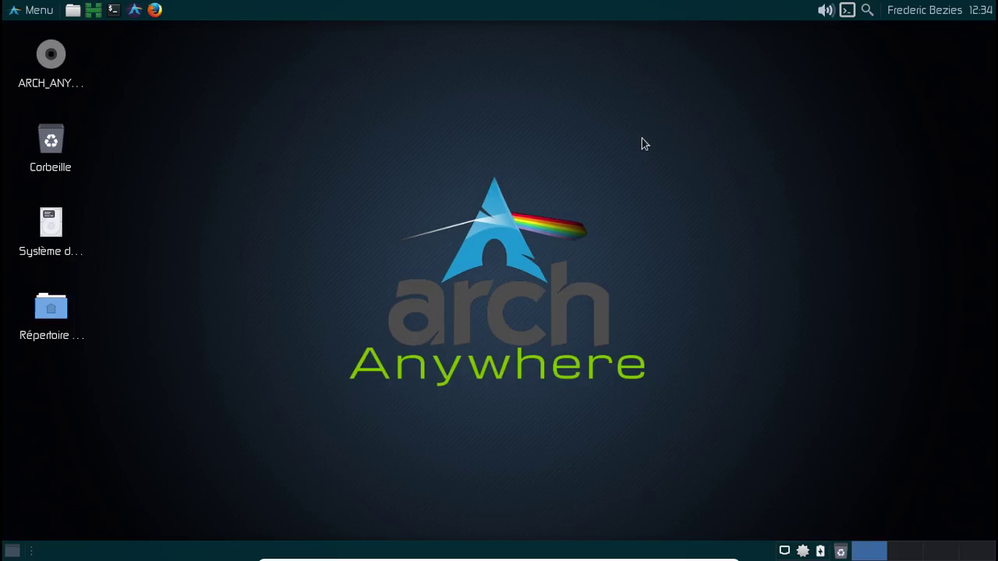
# Look through the games category of the application menu and launch Steam (Runtime)
pyautogui.click(16, 14)
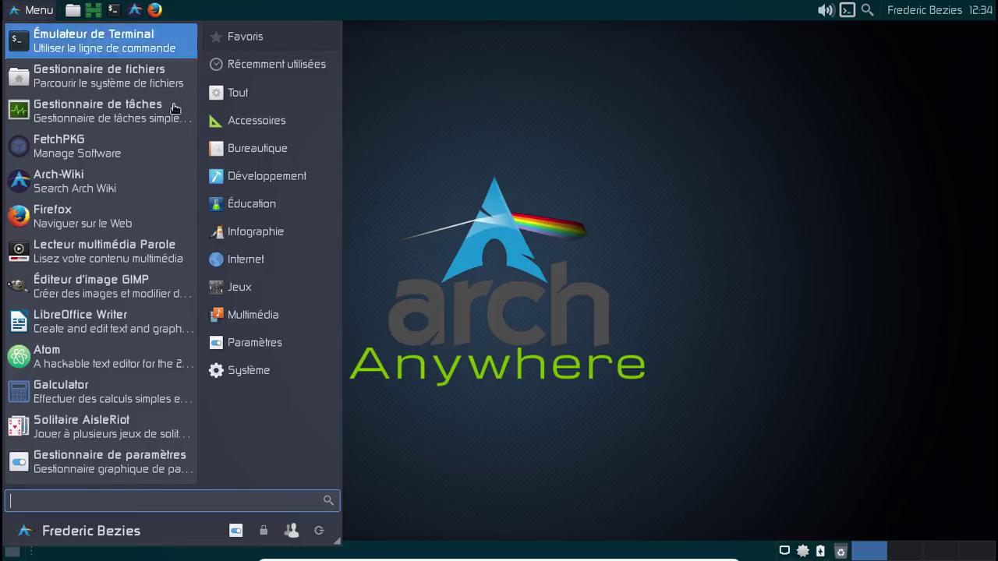
pyautogui.click(238, 288)
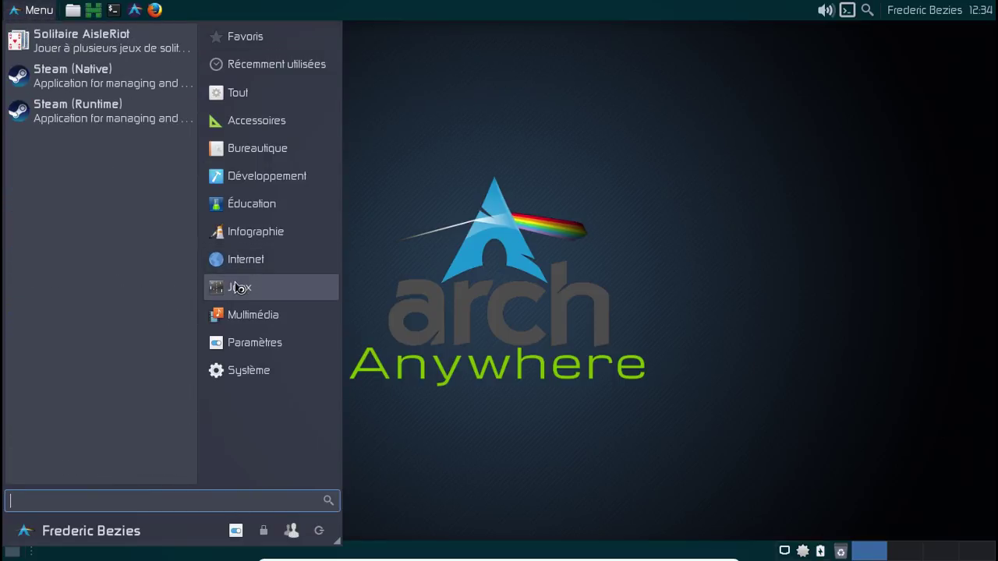
pyautogui.click(100, 109)
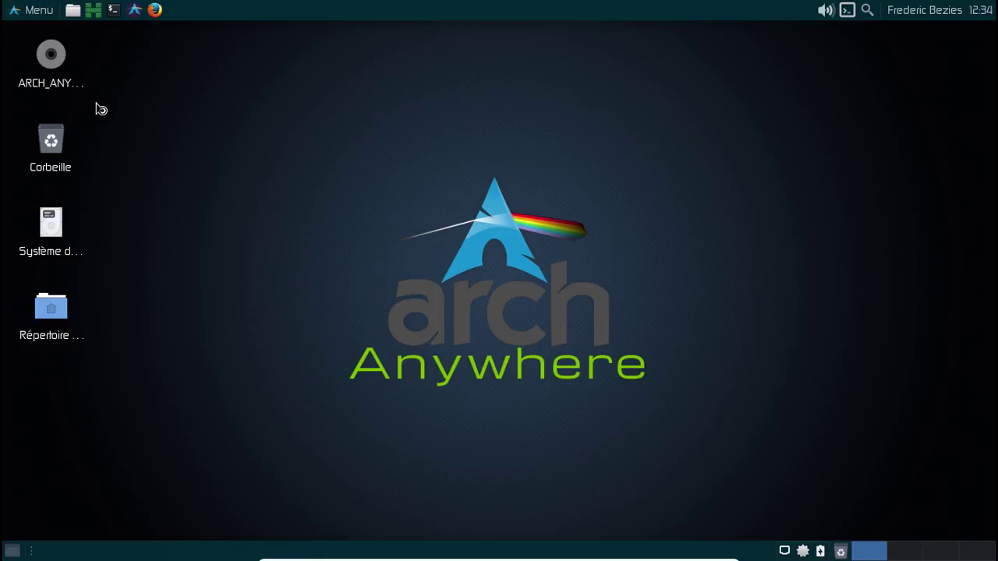